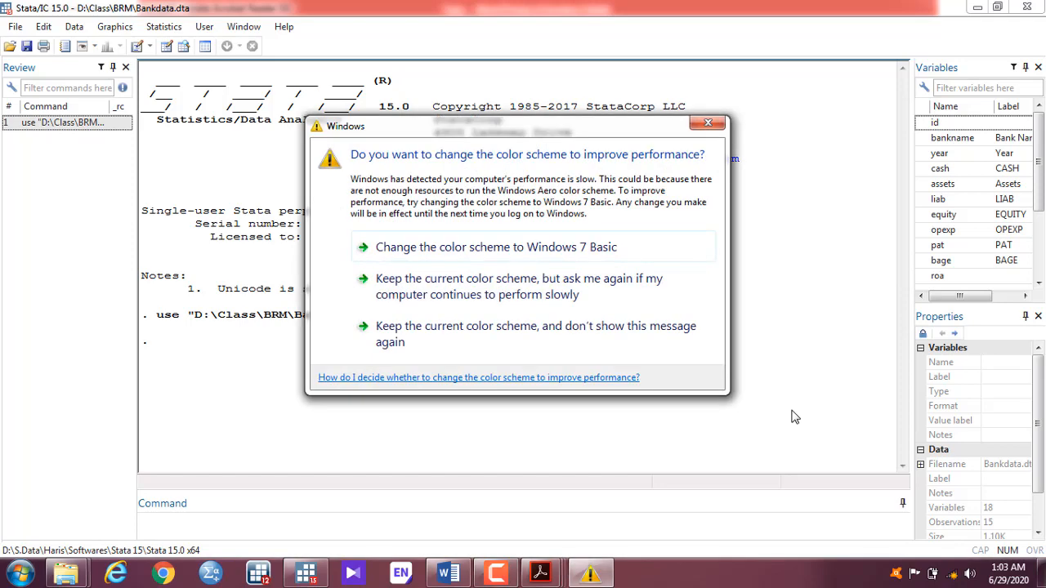
Step: Dismiss the colour-scheme warning, then view the Bankdata values in the Data Editor and close it
click(708, 123)
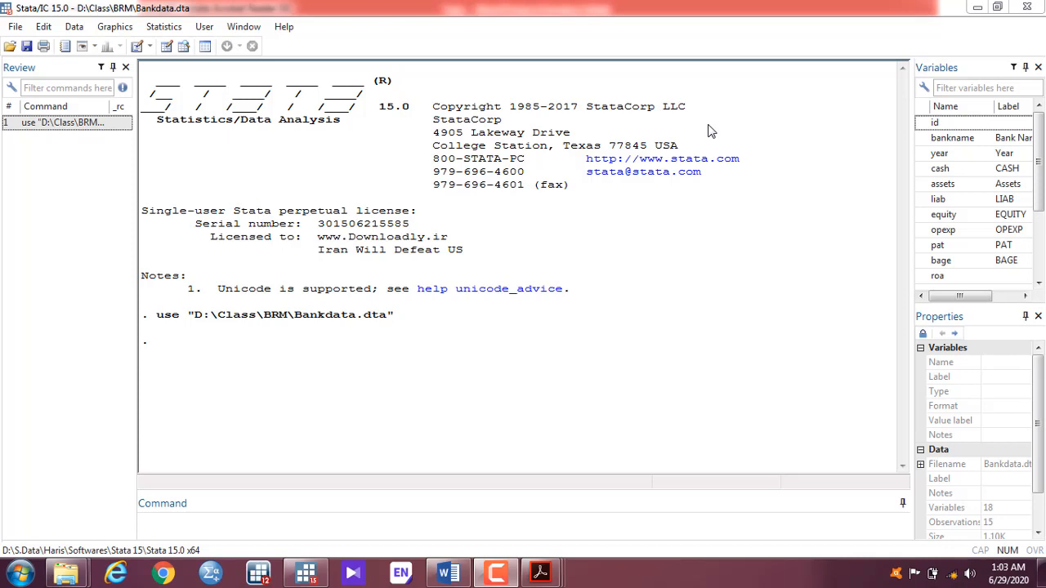
click(165, 46)
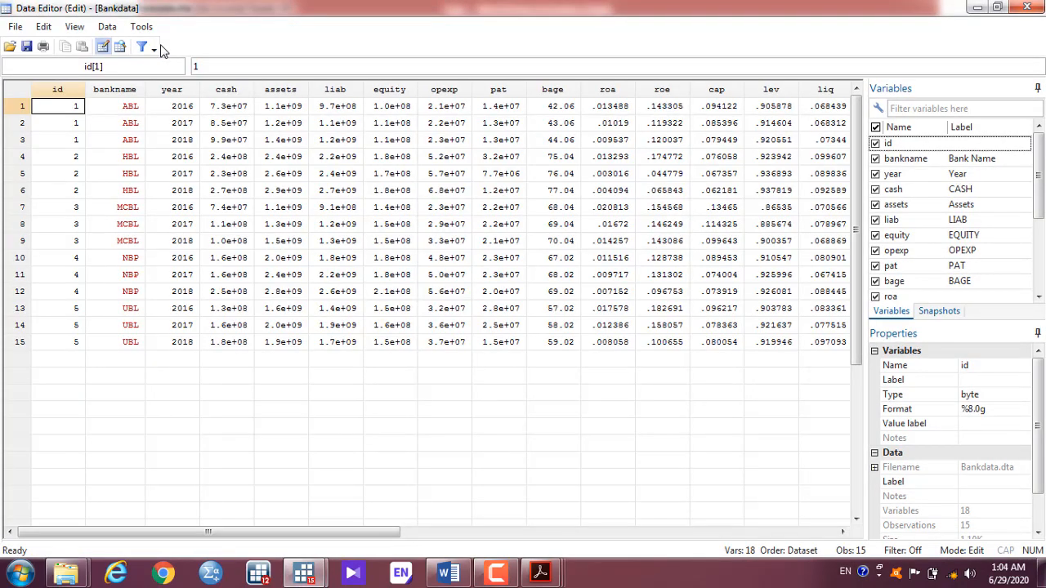
click(1028, 7)
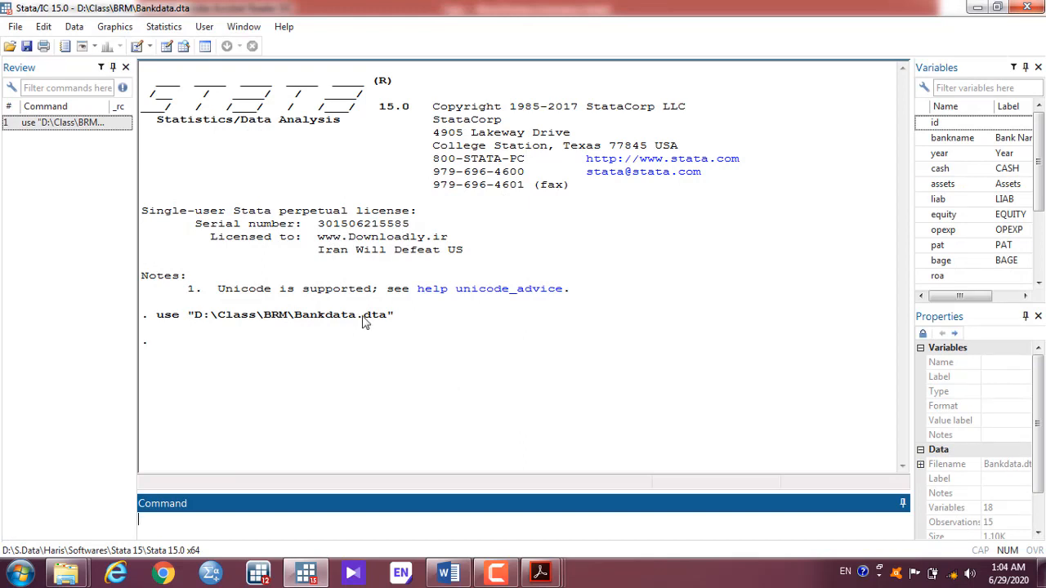
Step: Open Stata's Pairwise correlations dialog from the Statistics menu, then bring up the Word notes
click(166, 32)
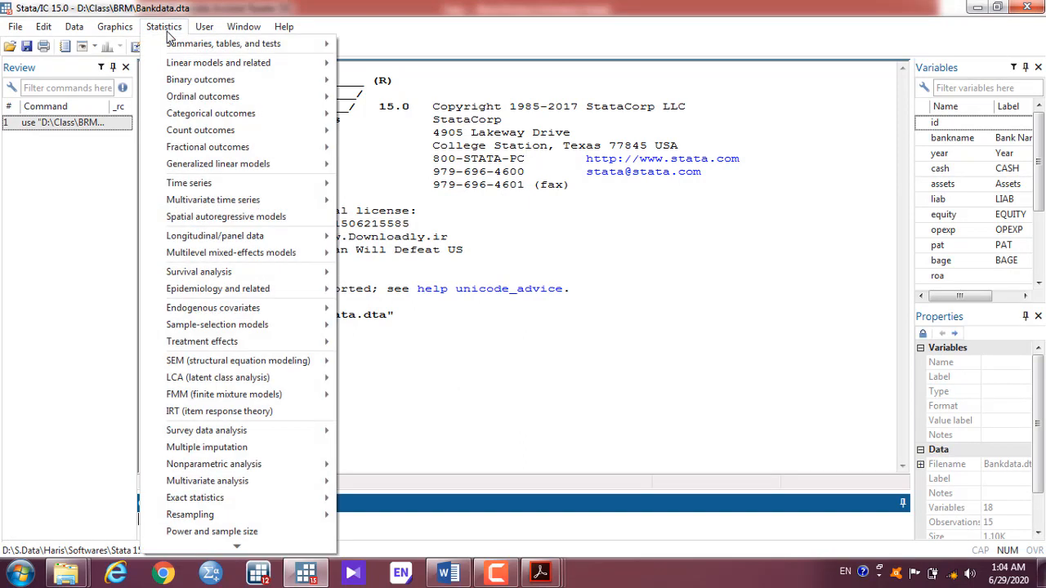
mouse_move(276, 41)
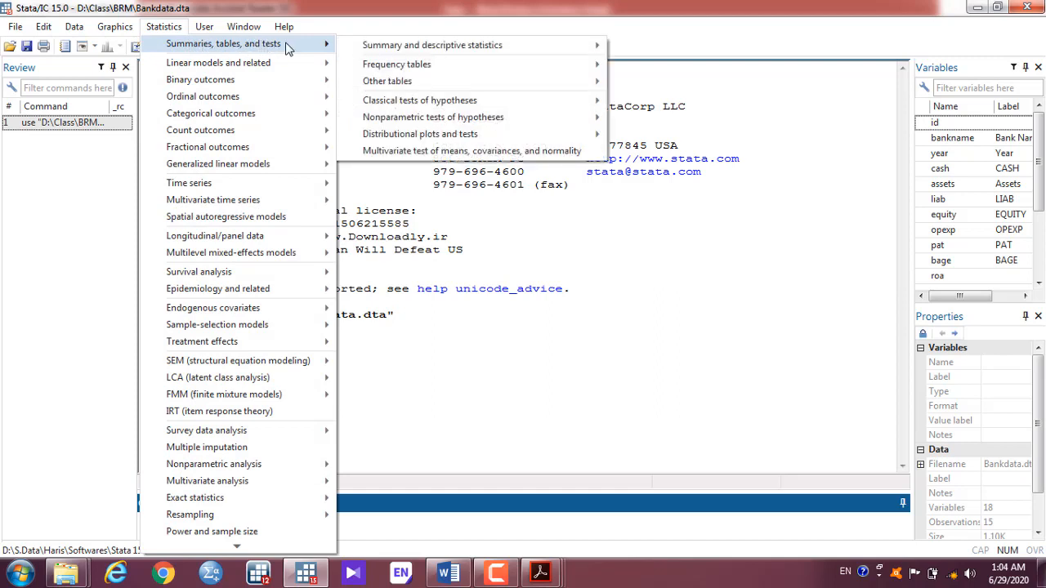
mouse_move(451, 57)
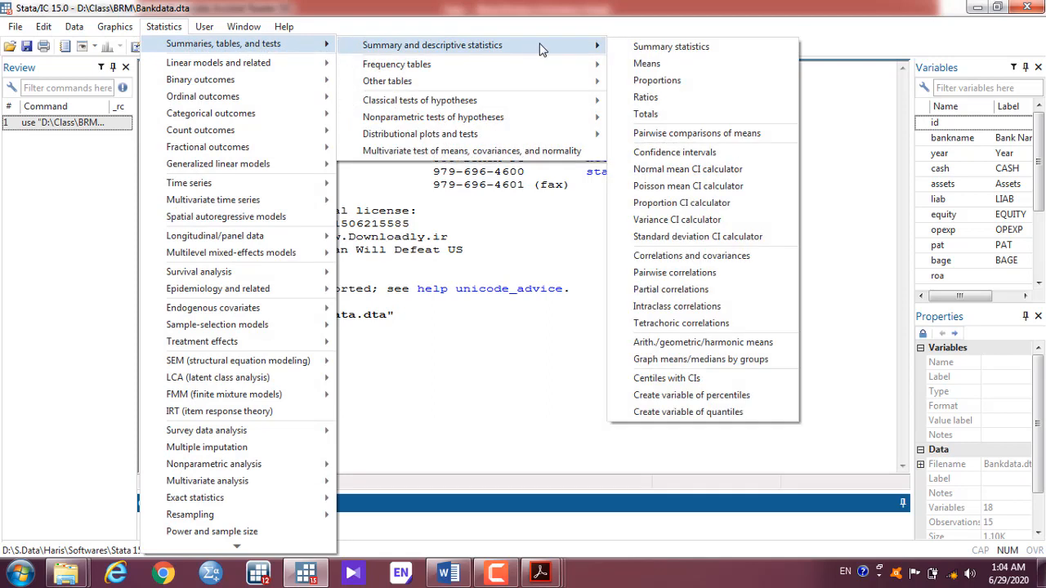
click(670, 278)
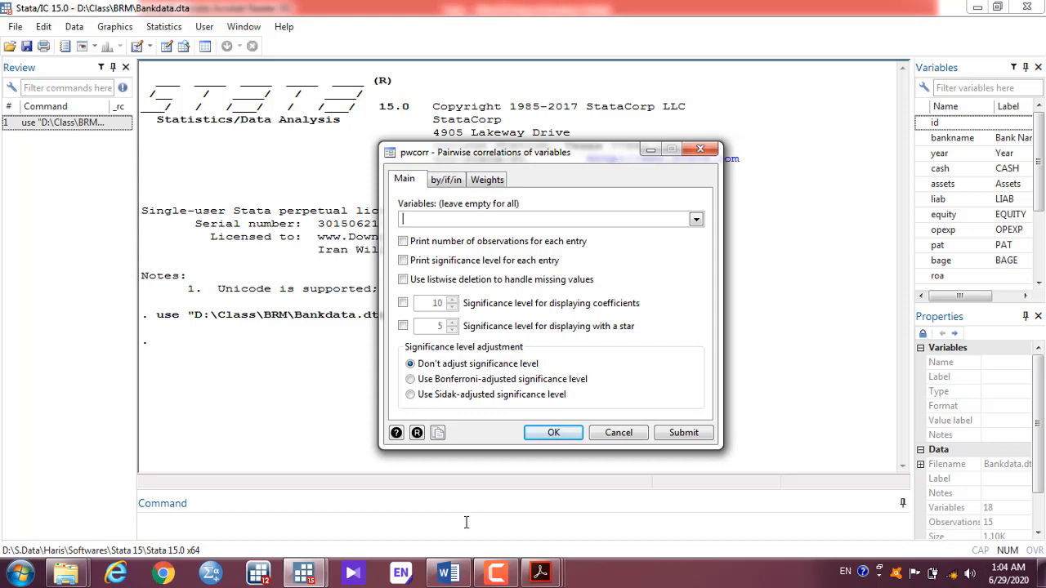
click(449, 573)
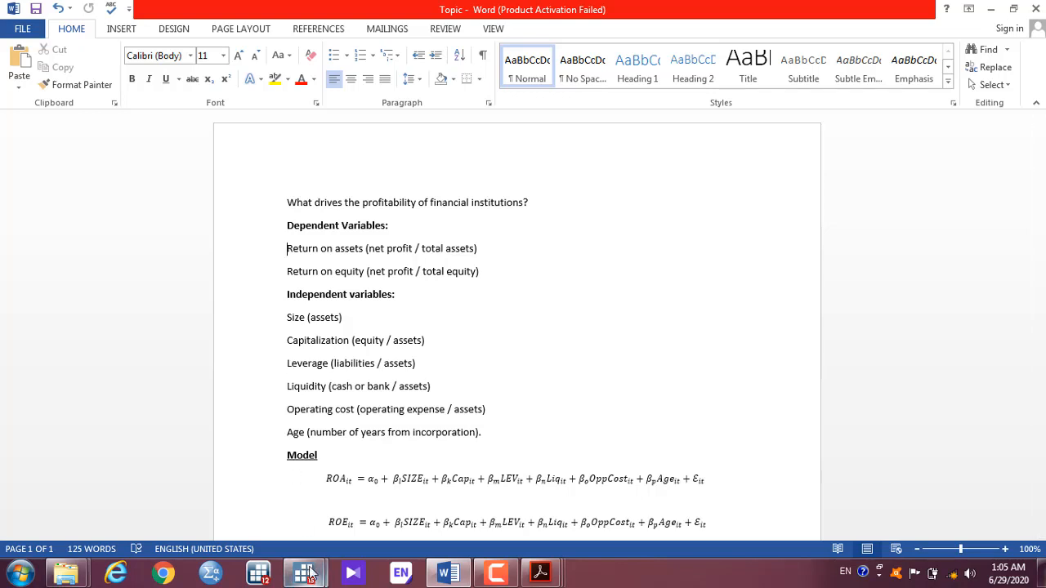
Step: Place the cursor after 'Dependent Variables:' in the notes, then bring up the China and Pakistan PDF
click(393, 294)
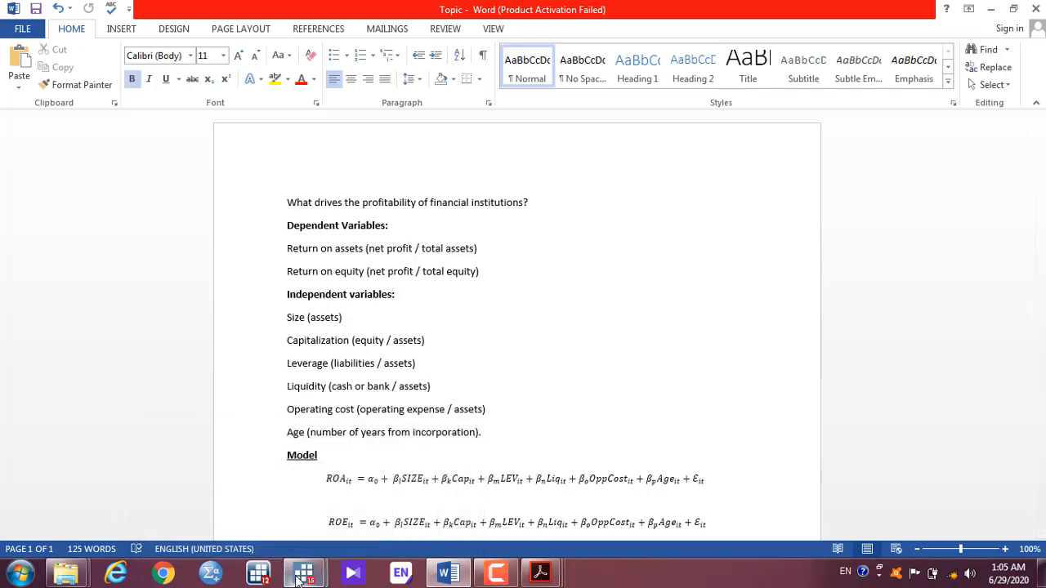
click(426, 226)
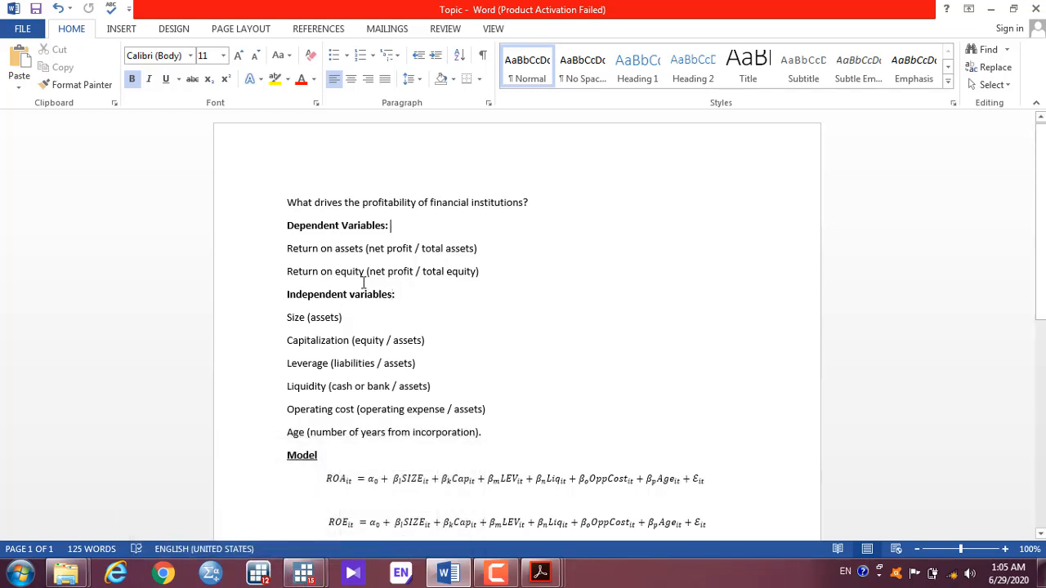
mouse_move(543, 577)
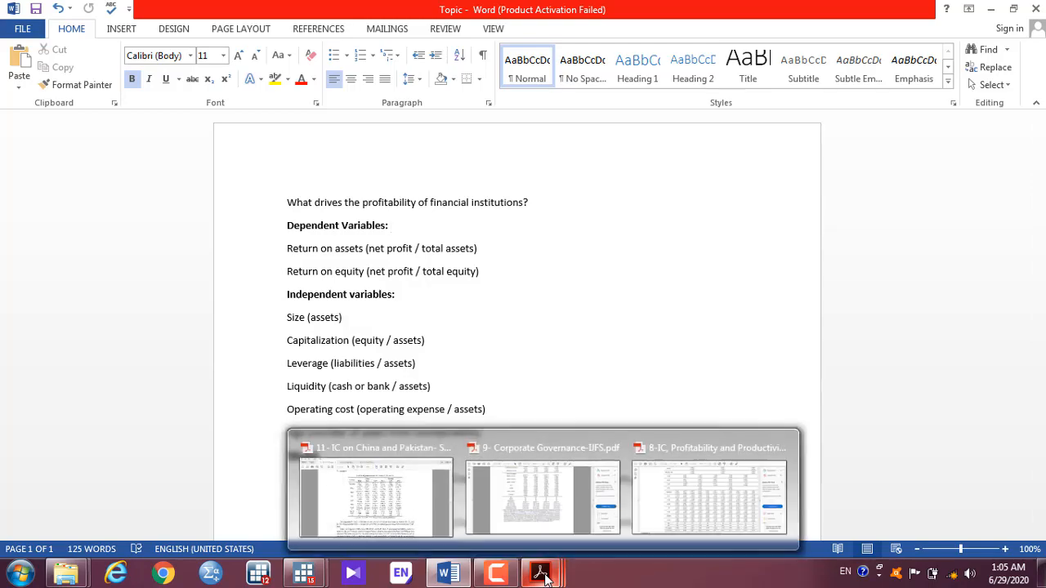
click(380, 499)
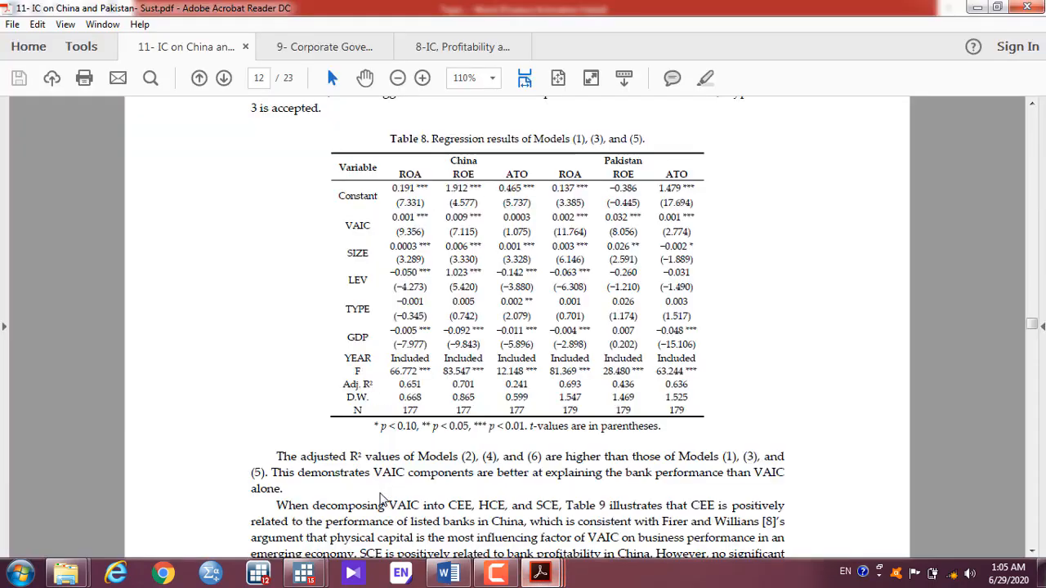
Step: Check the 0.822 ROE–ROA correlation in the PDF's Pakistan panel, then return to Word
scroll(380, 498, up, 10)
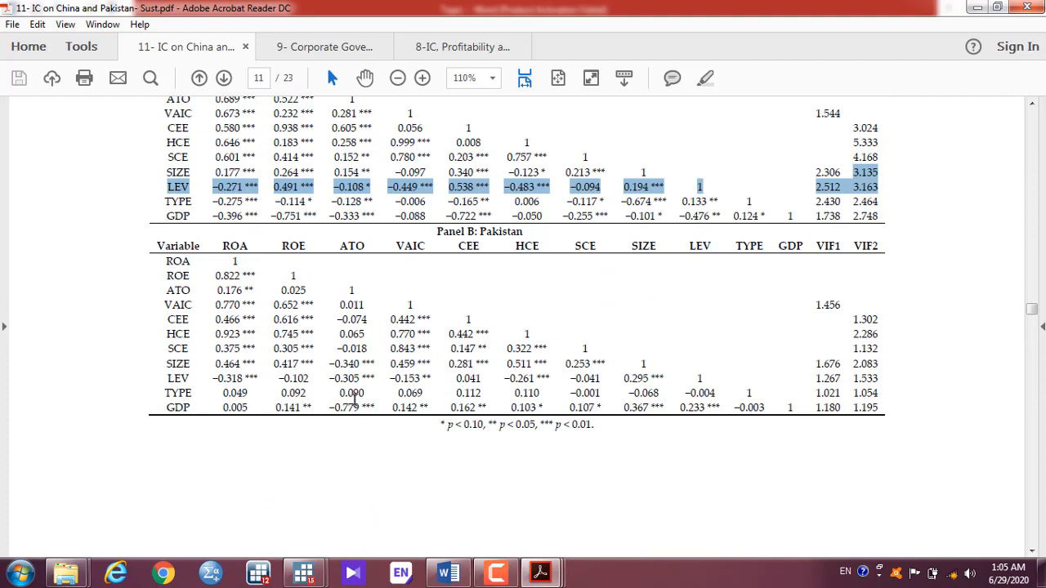
scroll(355, 399, down, 2)
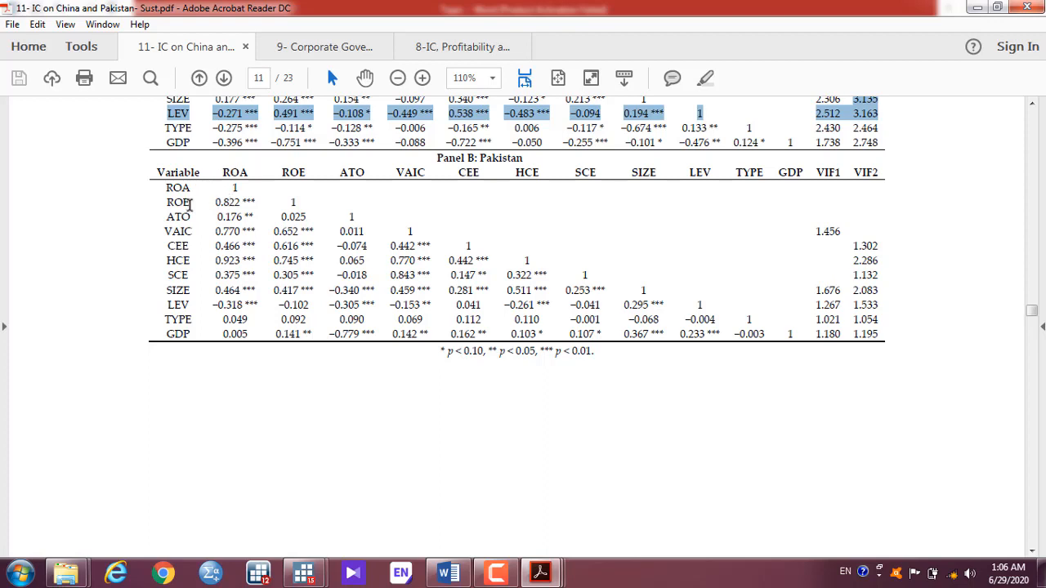
drag(216, 204, 237, 210)
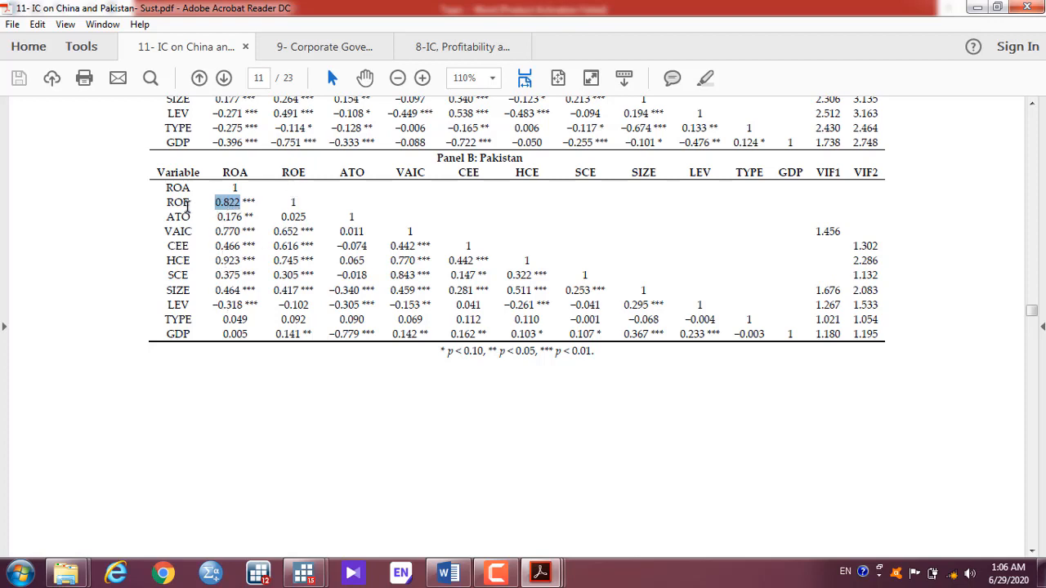
click(296, 196)
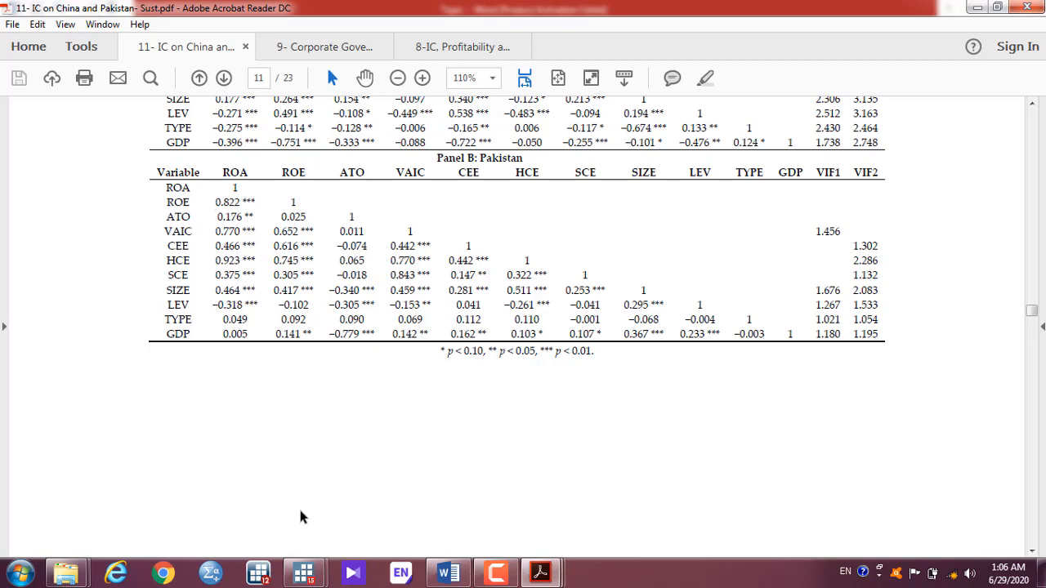
mouse_move(448, 572)
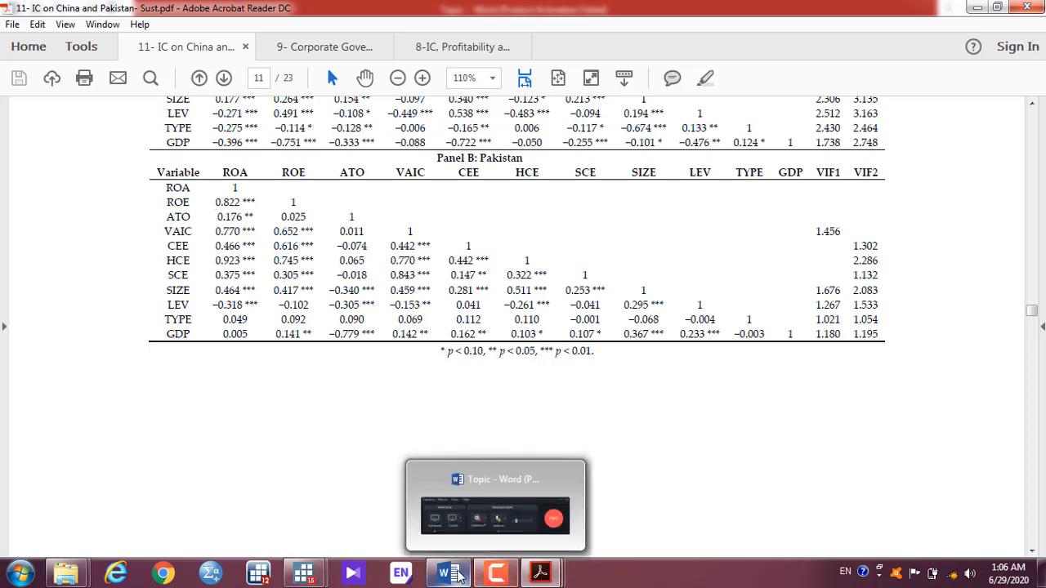
click(433, 424)
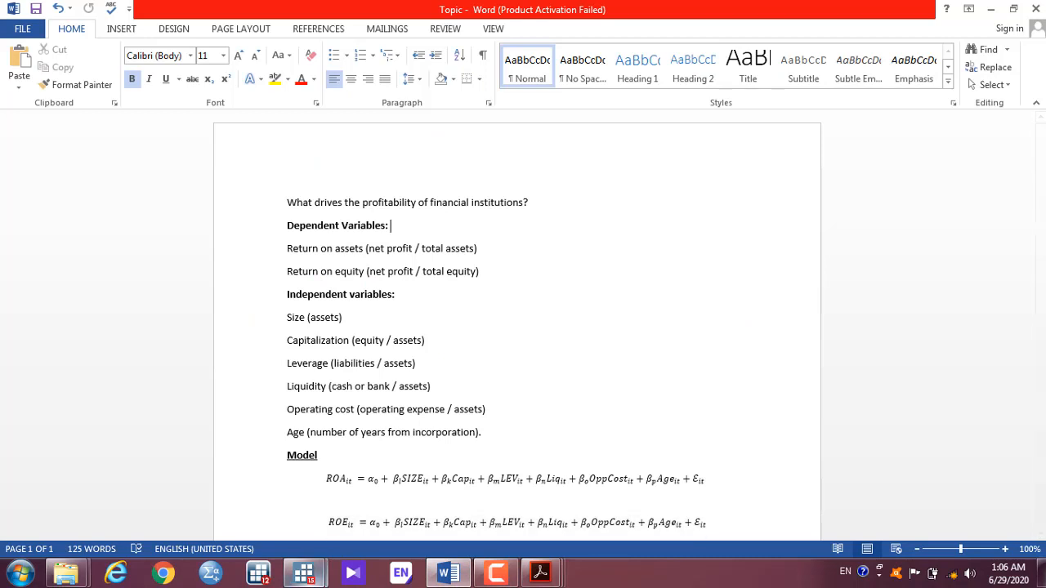
Step: Fill the pwcorr variable list with roa, roe, cap, lev, liq, oppcost, lnassets and bage
mouse_move(304, 572)
click(365, 482)
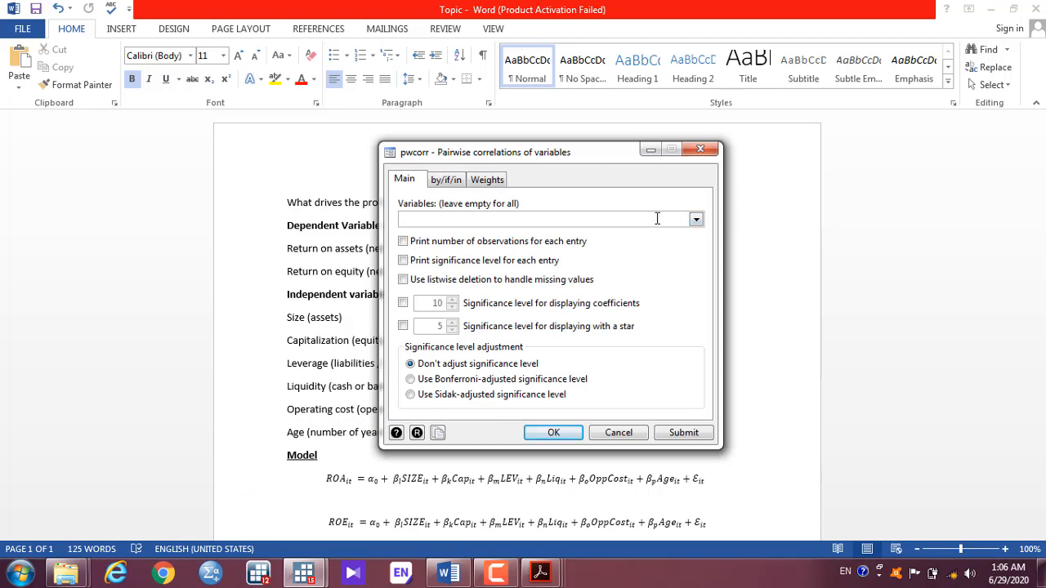
click(695, 219)
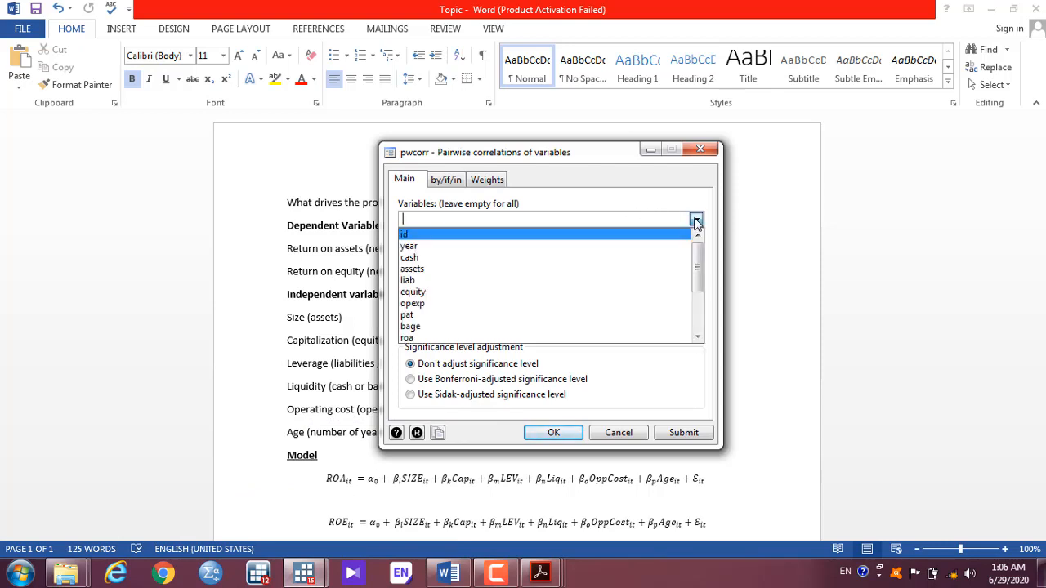
drag(697, 274, 696, 293)
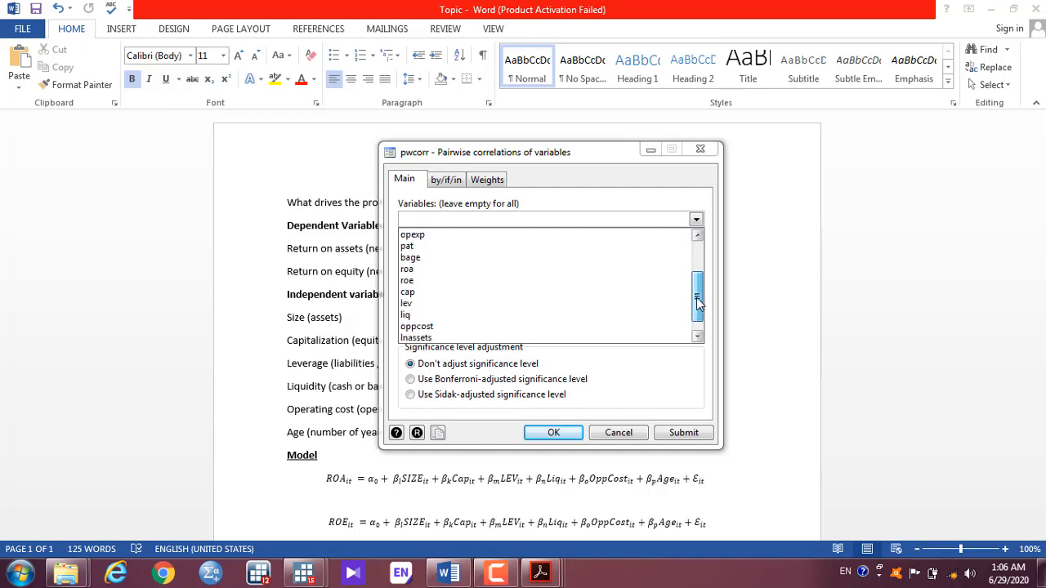
click(409, 269)
click(411, 281)
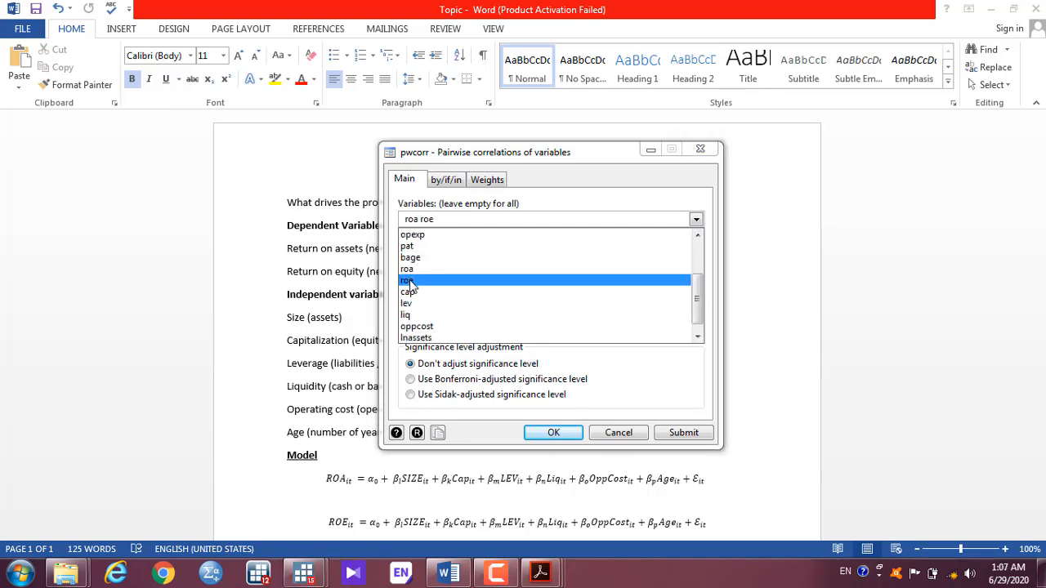
click(412, 292)
click(413, 305)
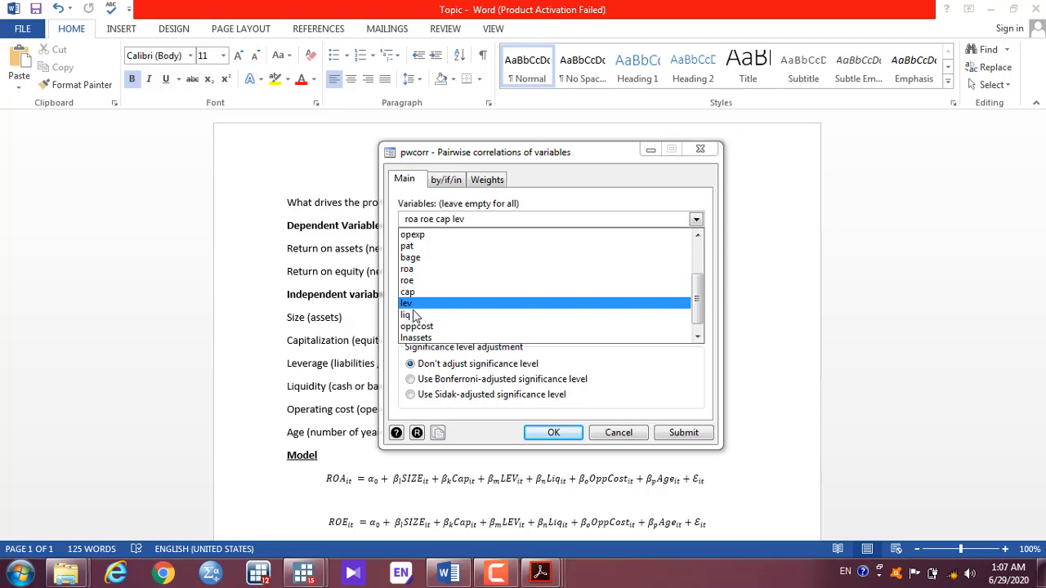
click(416, 316)
click(420, 328)
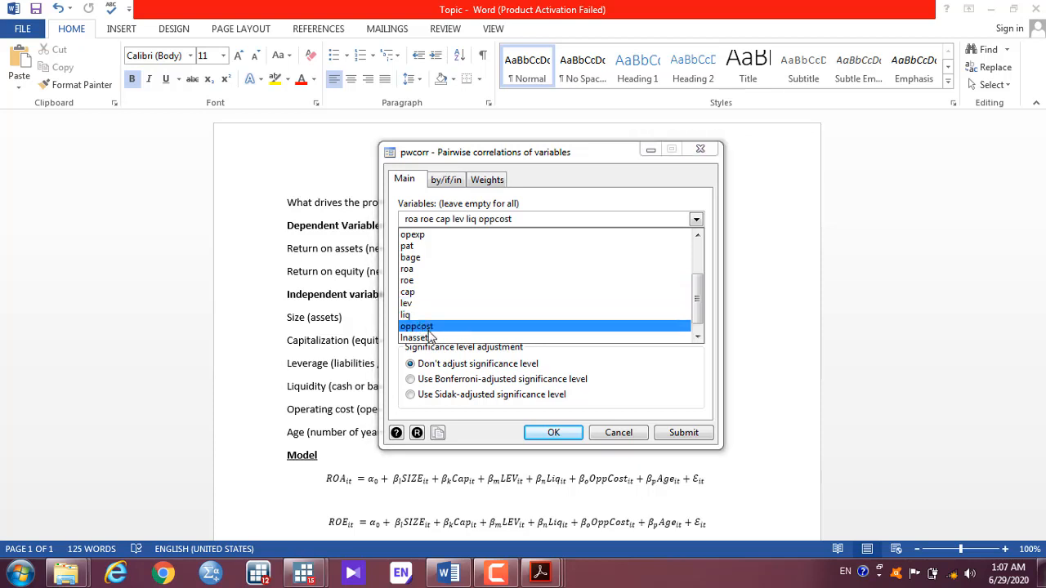
click(427, 337)
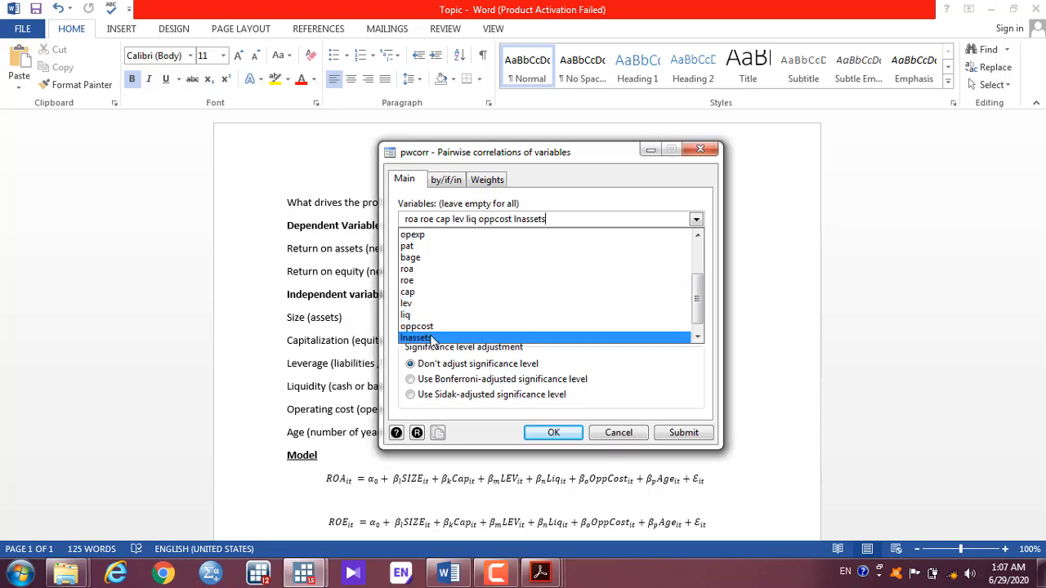
click(461, 259)
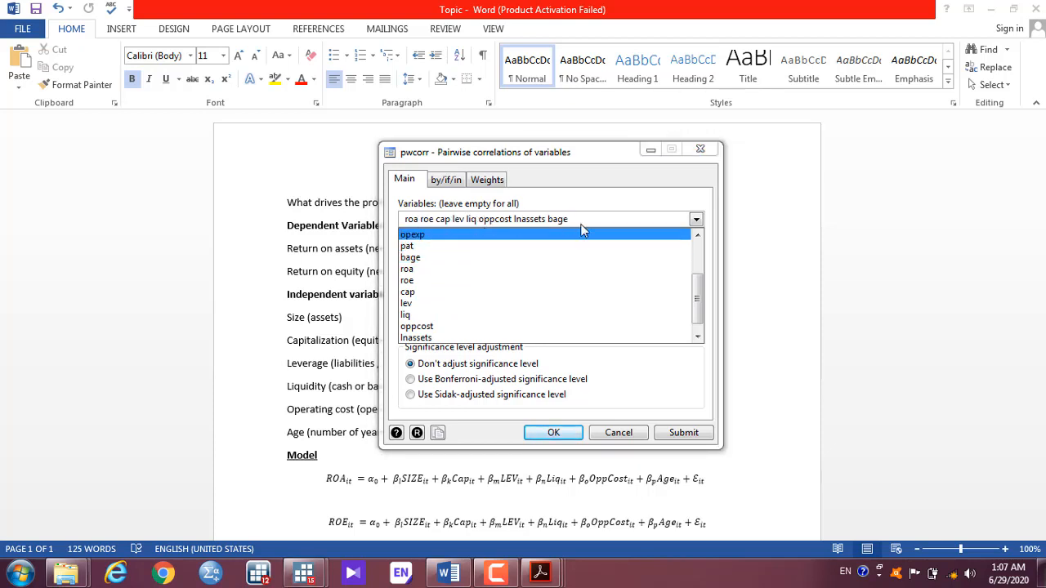
Step: Close the variable dropdown and return to the main Stata window
click(675, 442)
mouse_move(293, 579)
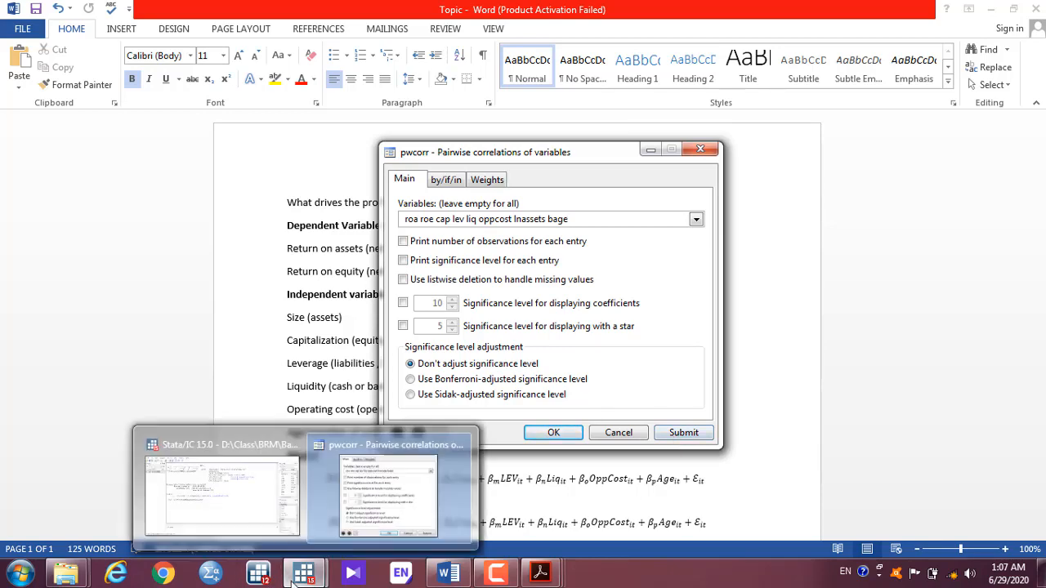
click(245, 491)
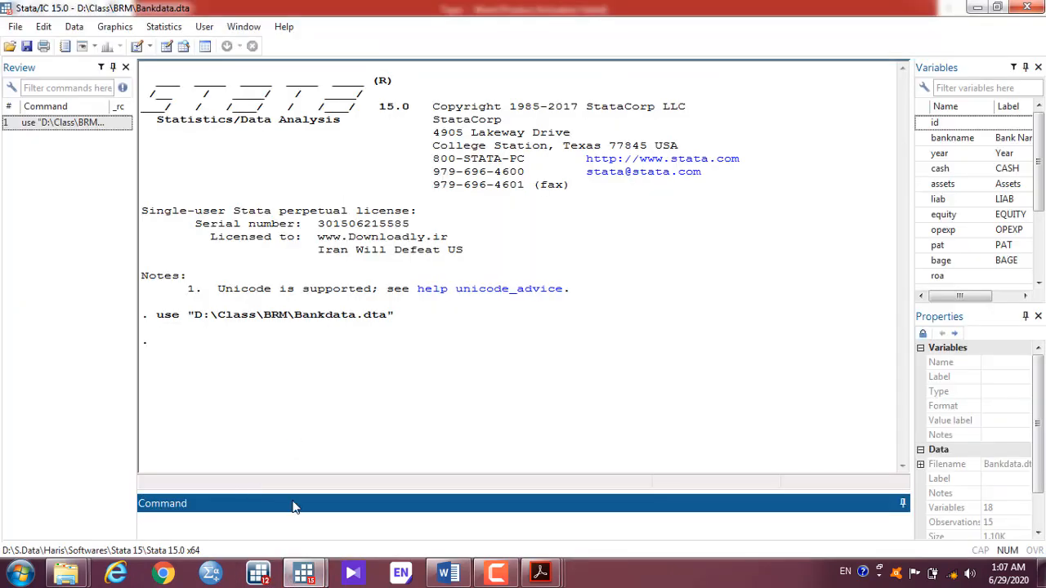
mouse_move(303, 575)
click(379, 514)
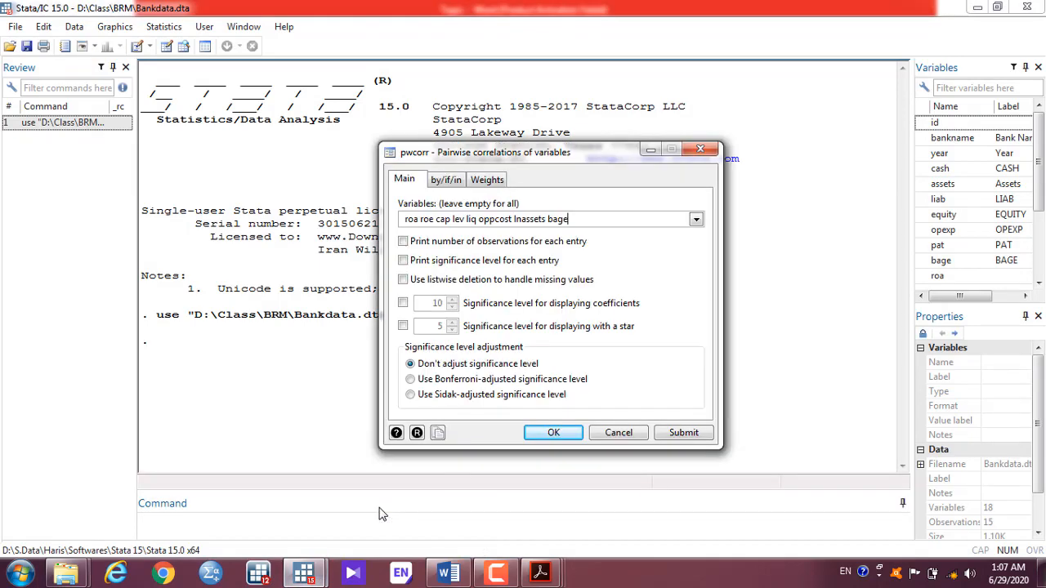
click(684, 434)
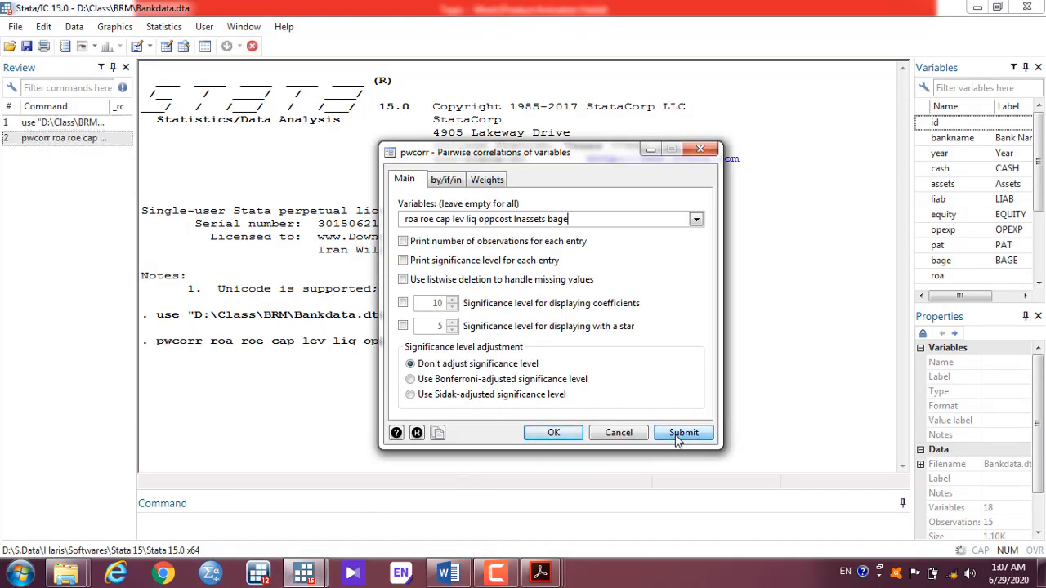
click(652, 151)
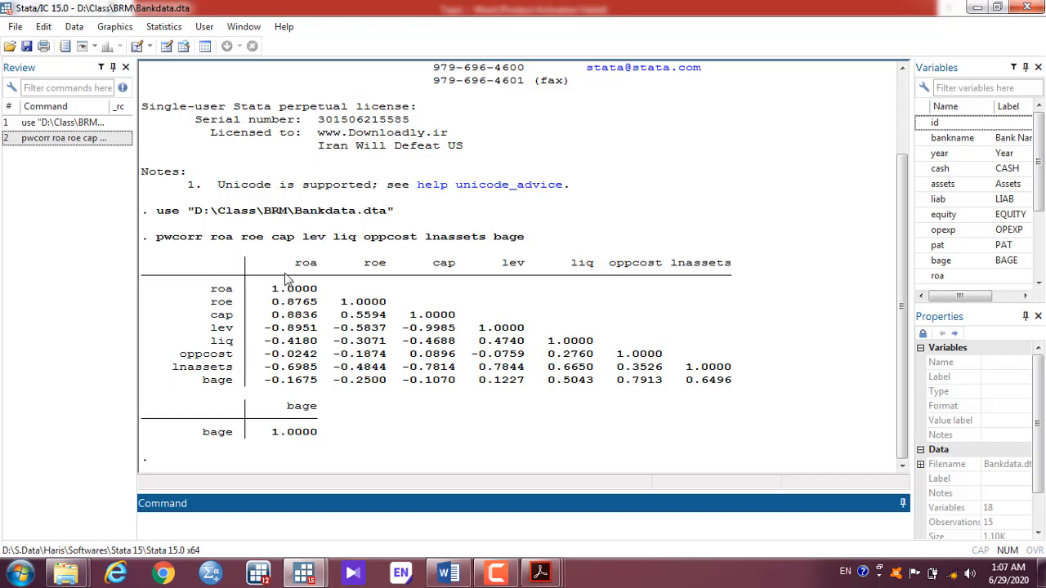
click(242, 321)
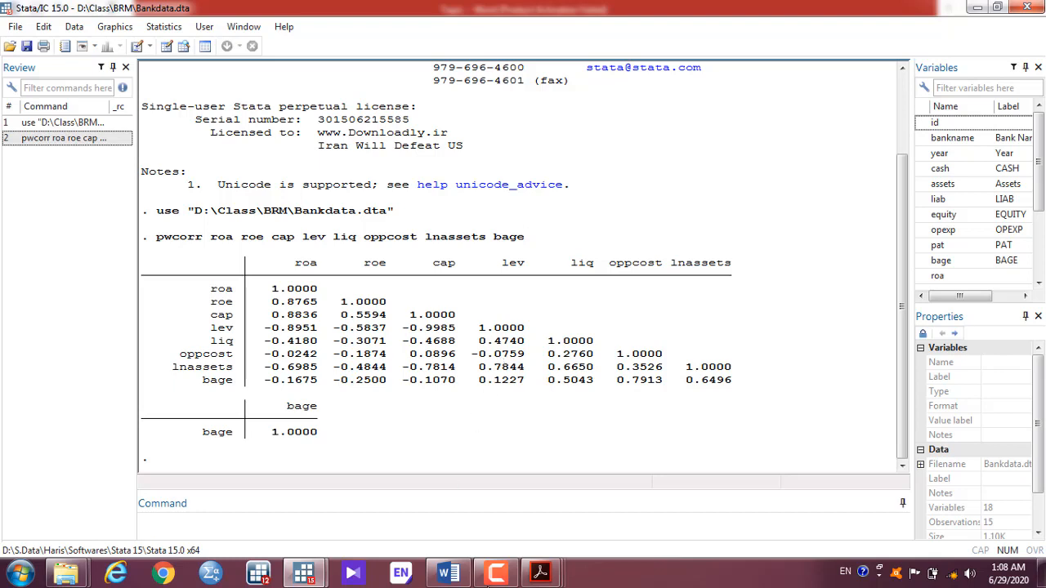
Step: Consult the China and Pakistan PDF's correlation table and its significance legend
mouse_move(539, 573)
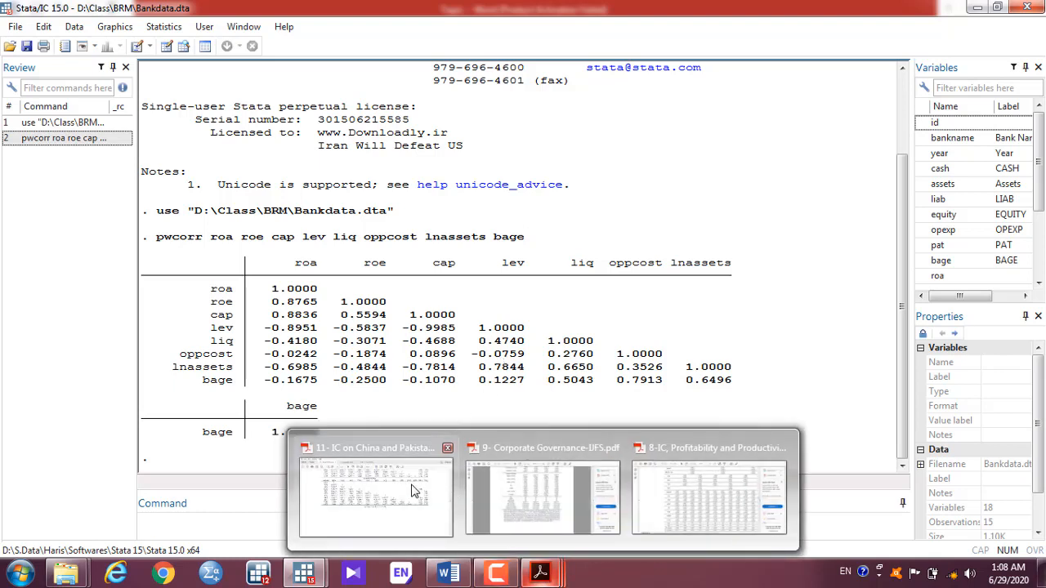
click(415, 491)
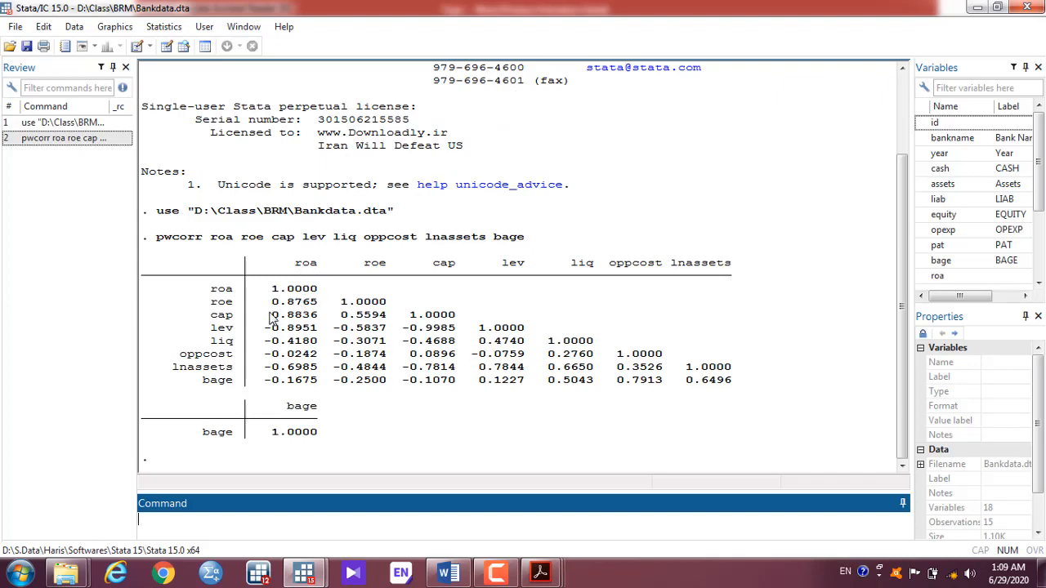
Step: Tick 'Print significance level for each entry', submit pwcorr, and close the dialog
mouse_move(303, 572)
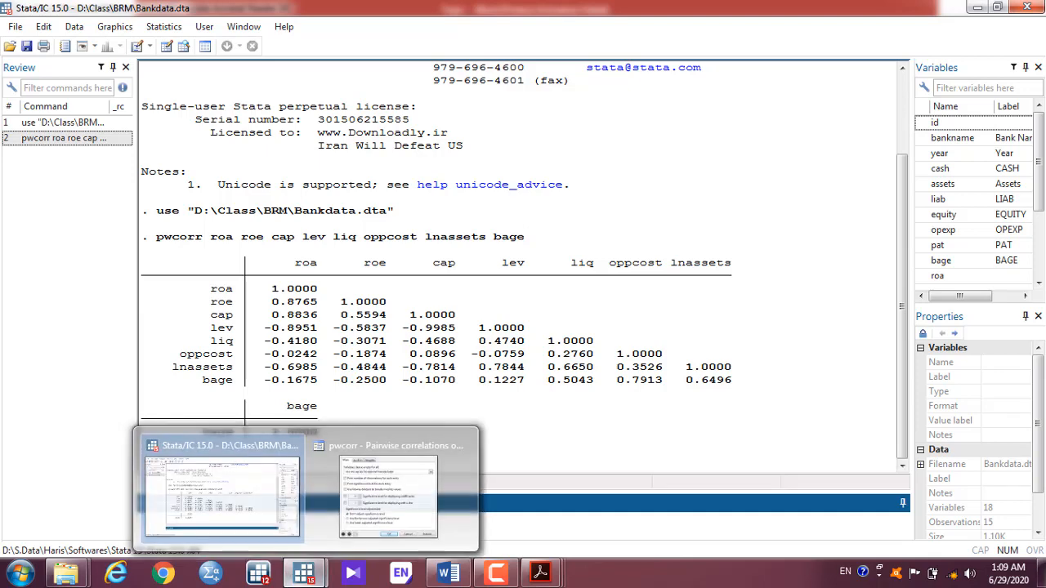
click(386, 486)
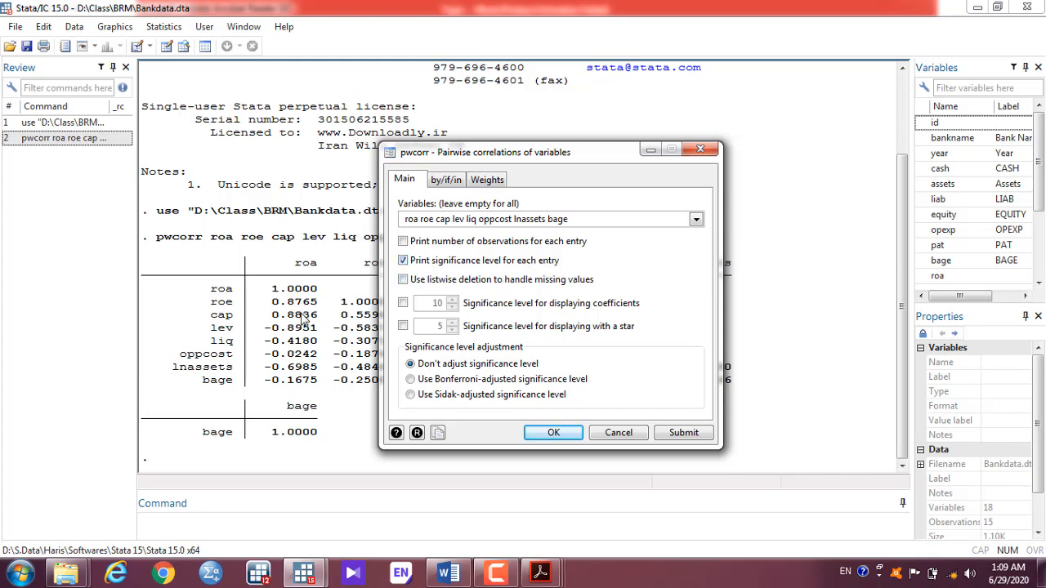
click(677, 439)
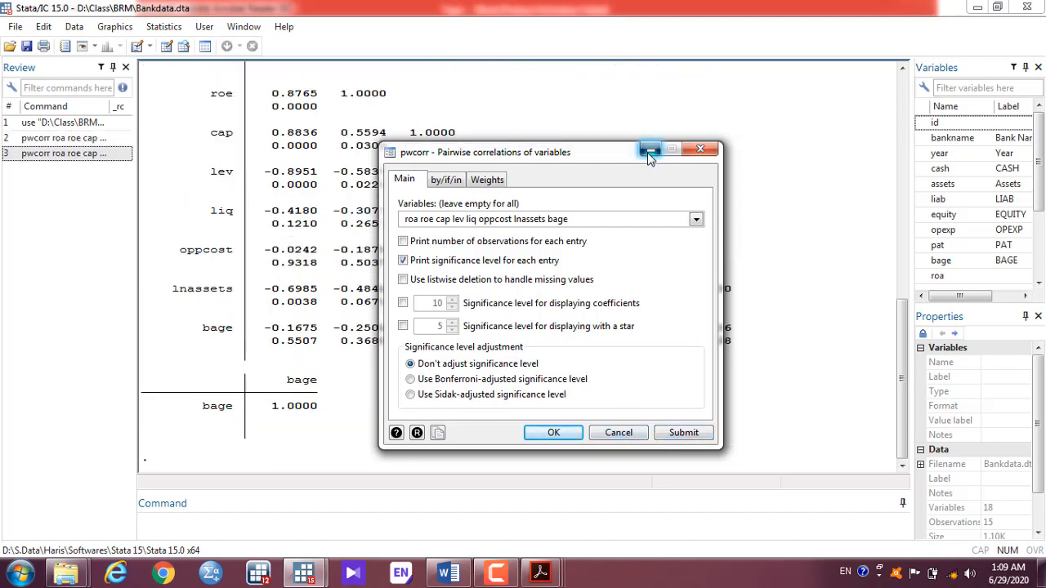
click(700, 150)
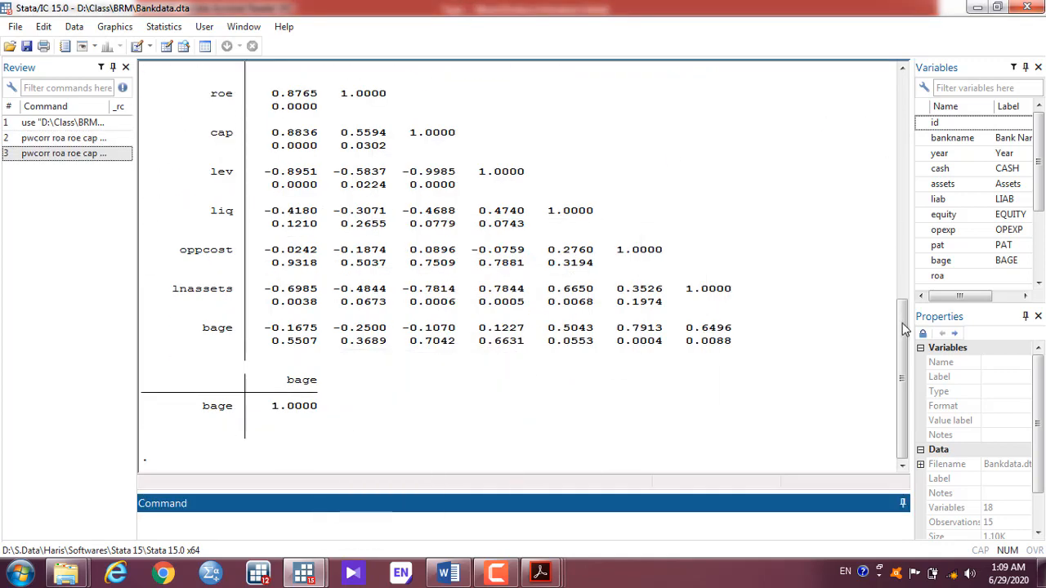
drag(903, 327, 903, 284)
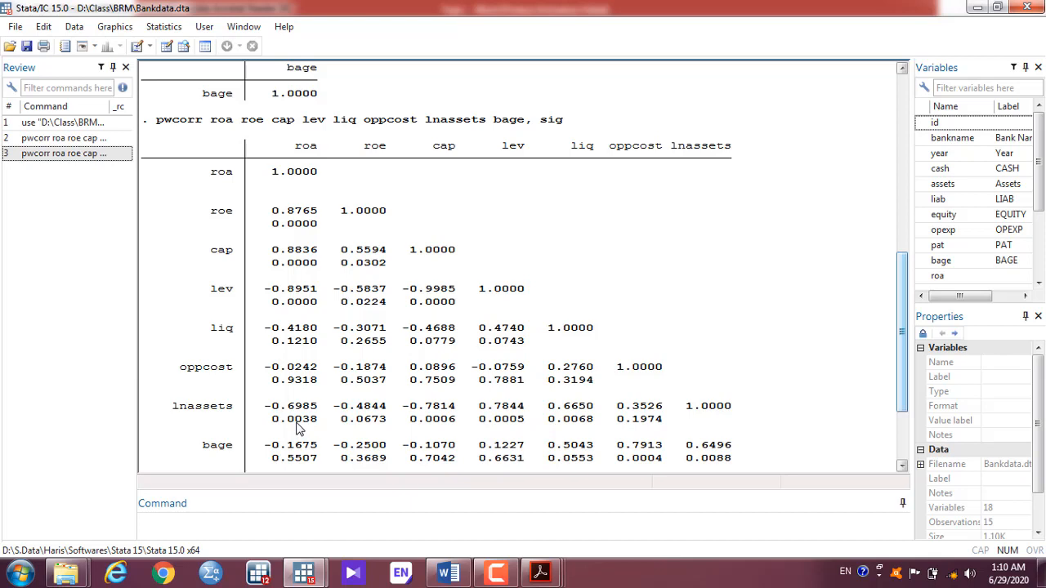
mouse_move(540, 572)
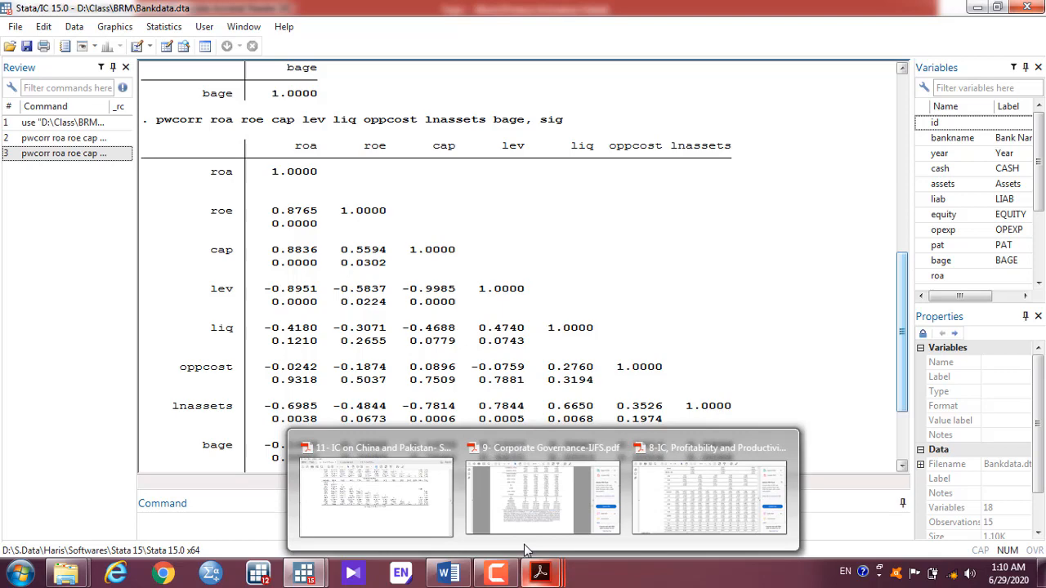
click(411, 507)
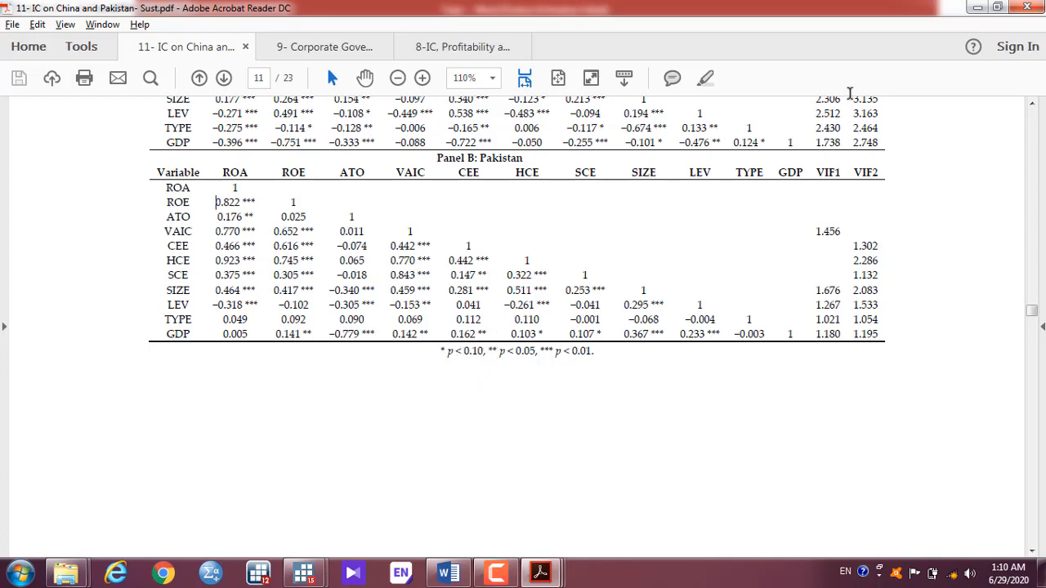
click(979, 7)
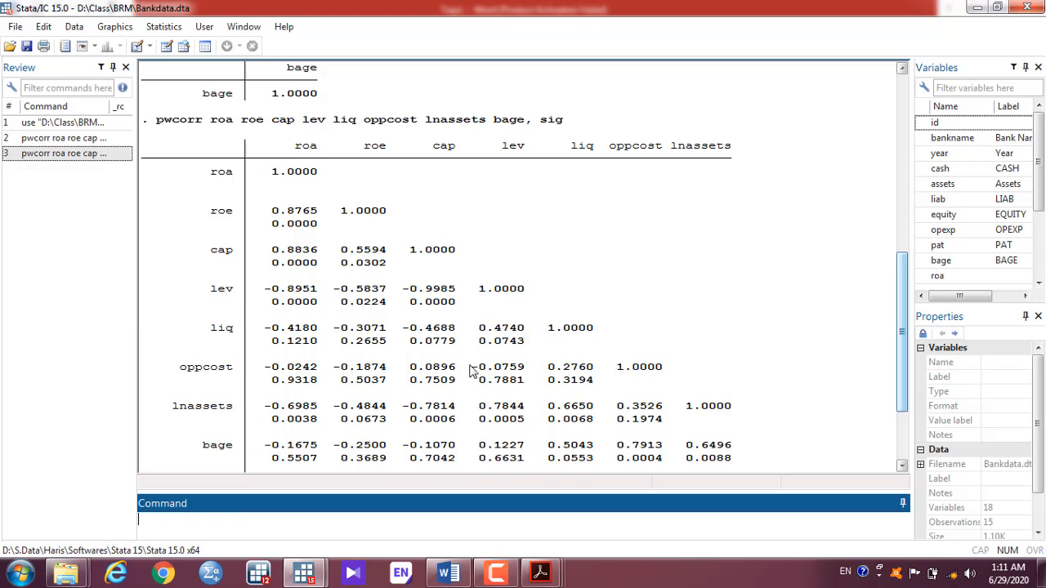
mouse_move(540, 569)
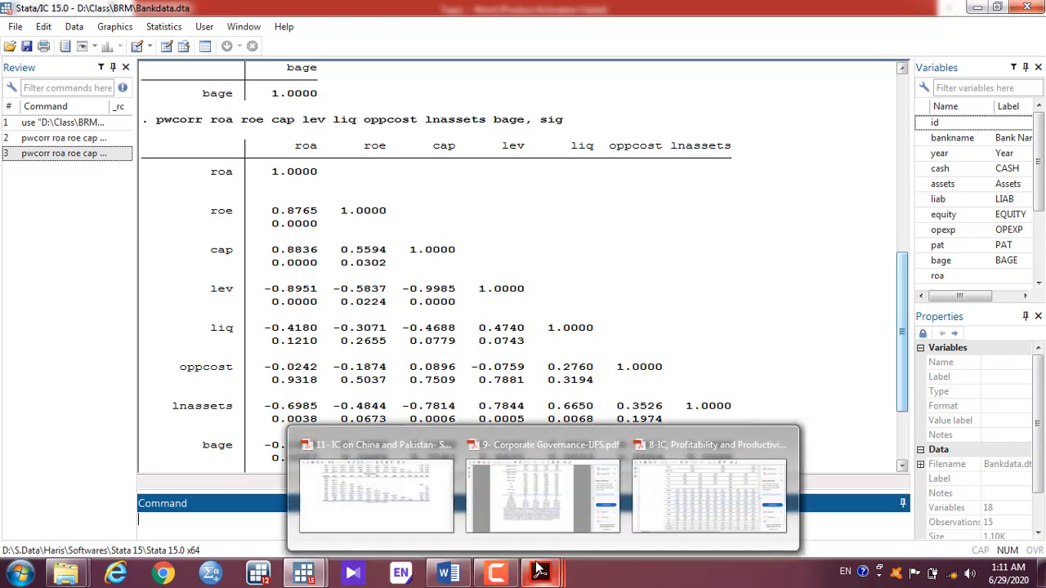
click(406, 504)
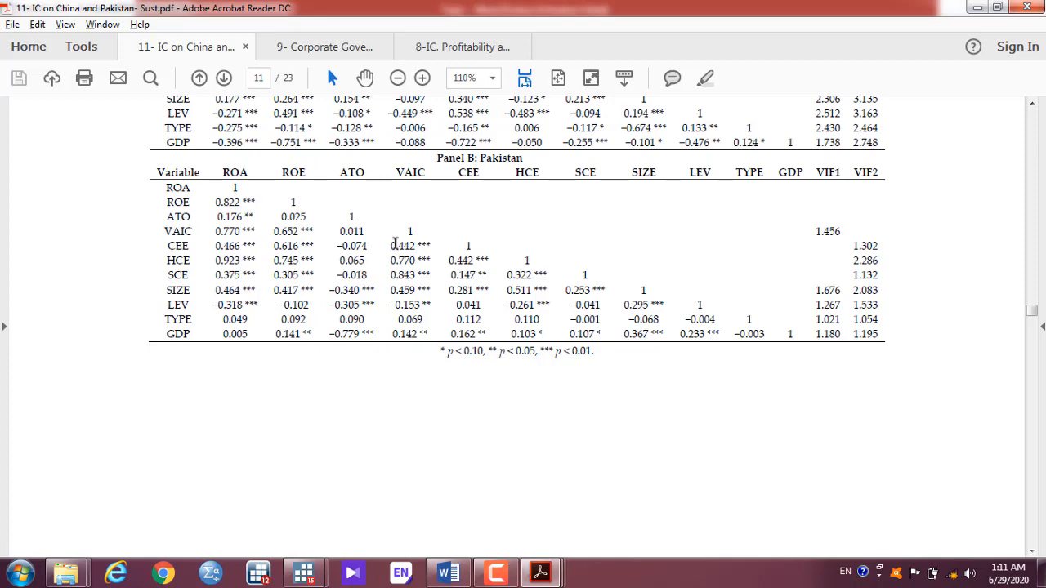
click(976, 8)
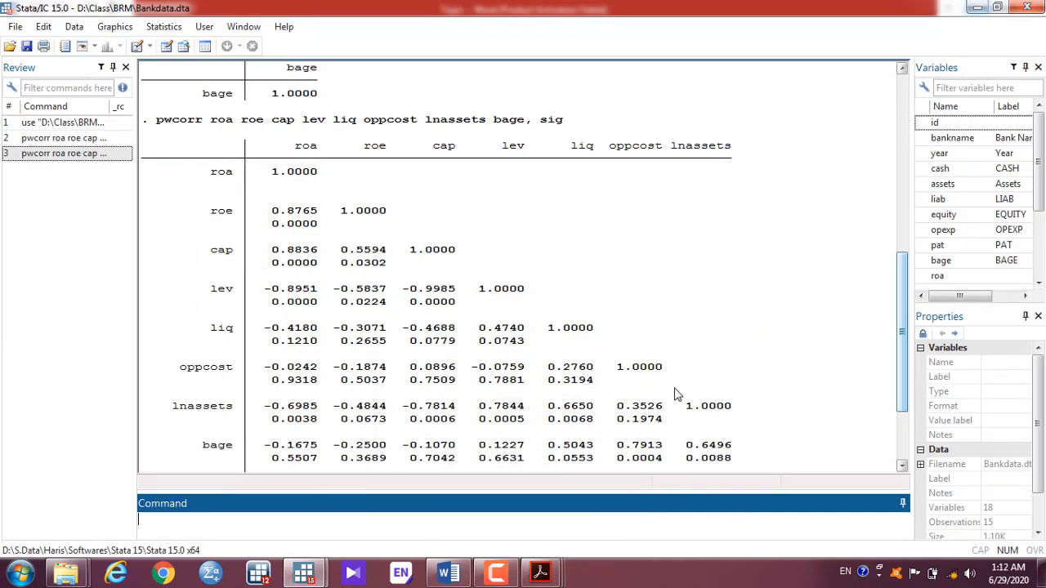
click(462, 570)
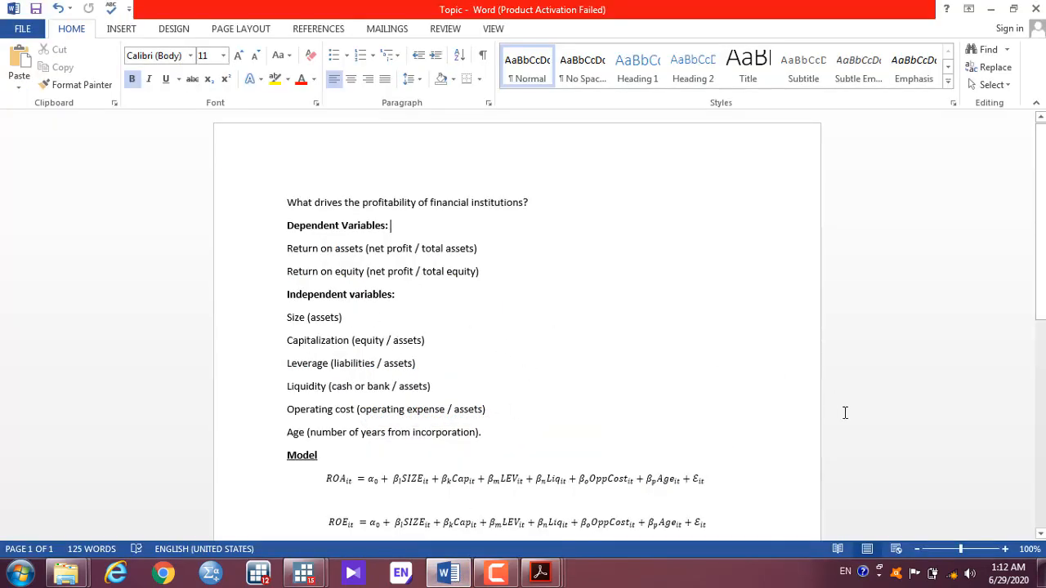
click(1042, 535)
scroll(1043, 540, down, 6)
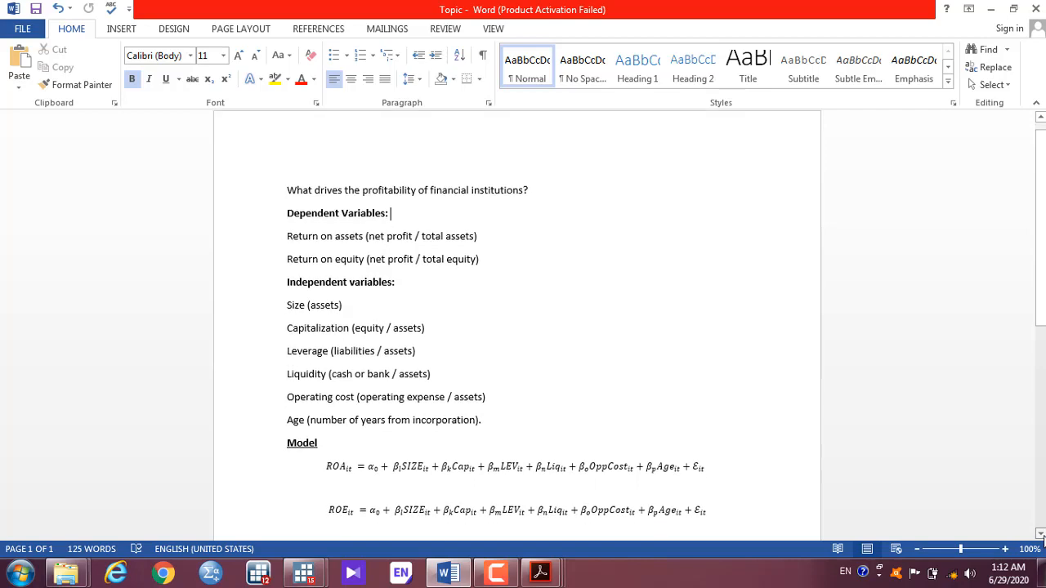
scroll(1043, 540, down, 3)
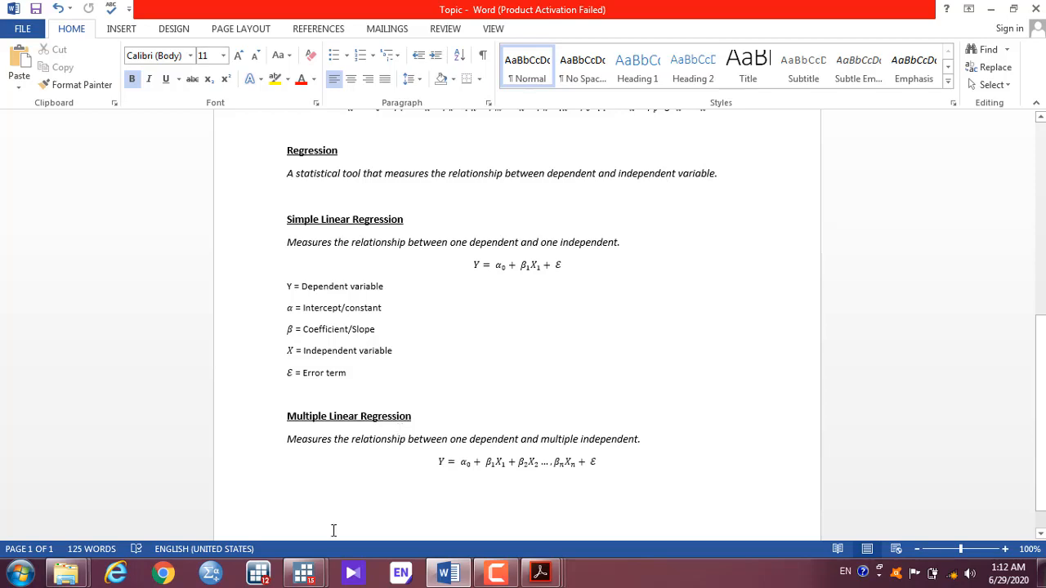
mouse_move(307, 562)
click(275, 516)
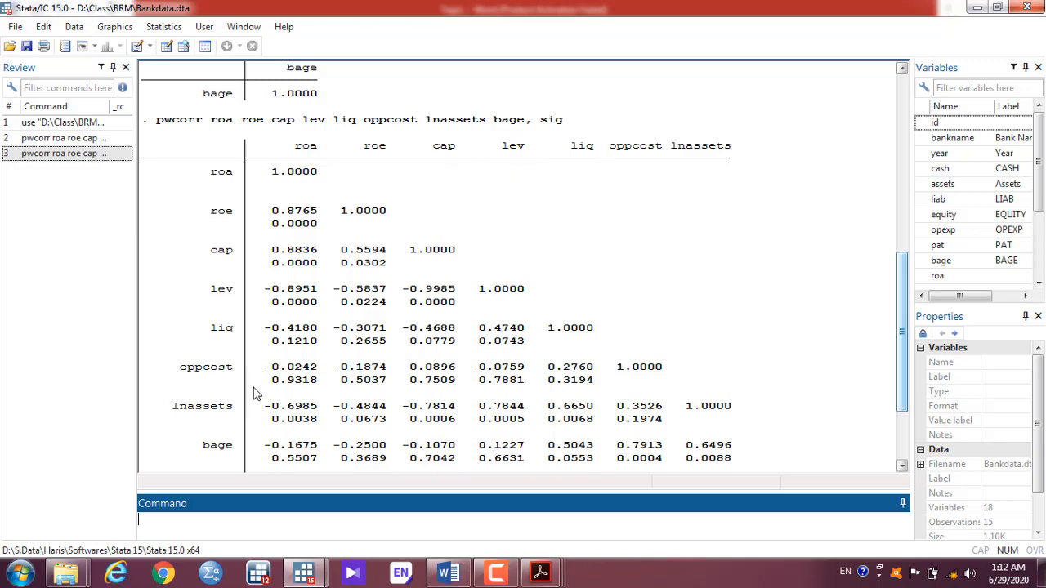
Step: Alt+Tab from Stata back to the Word Topic notes
key(alt+Tab)
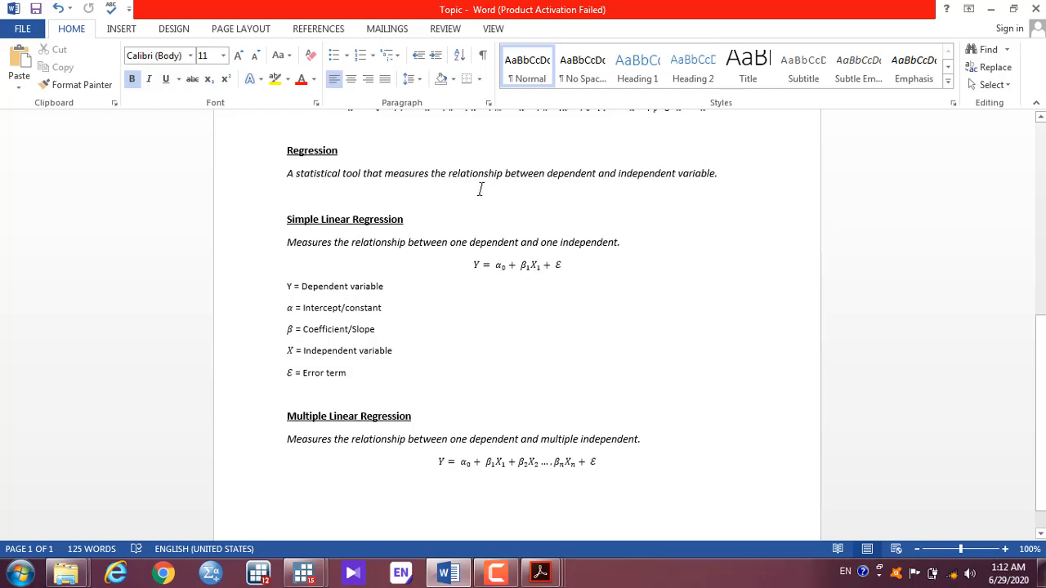
click(627, 174)
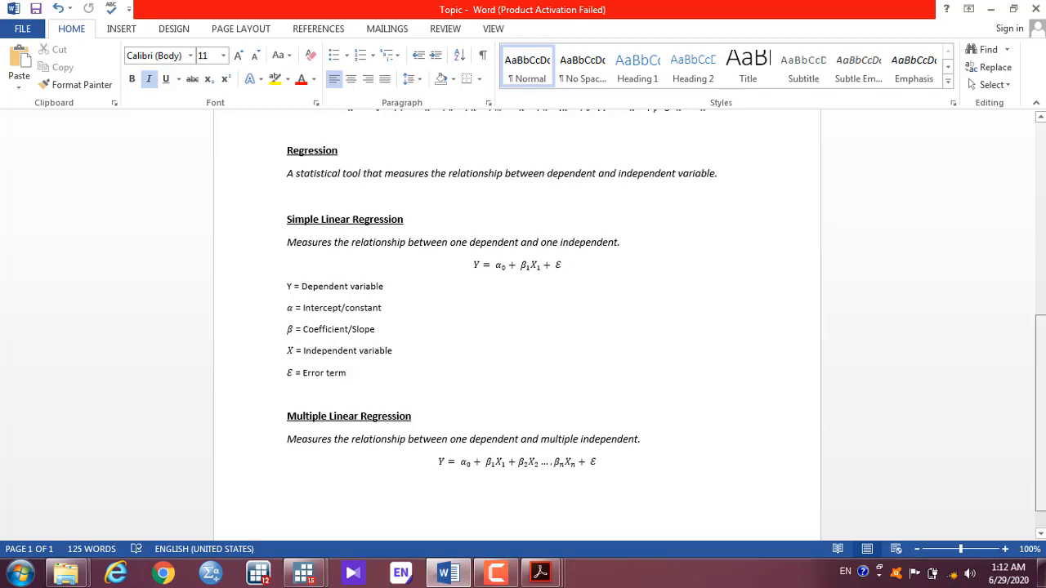
drag(1040, 388, 1032, 172)
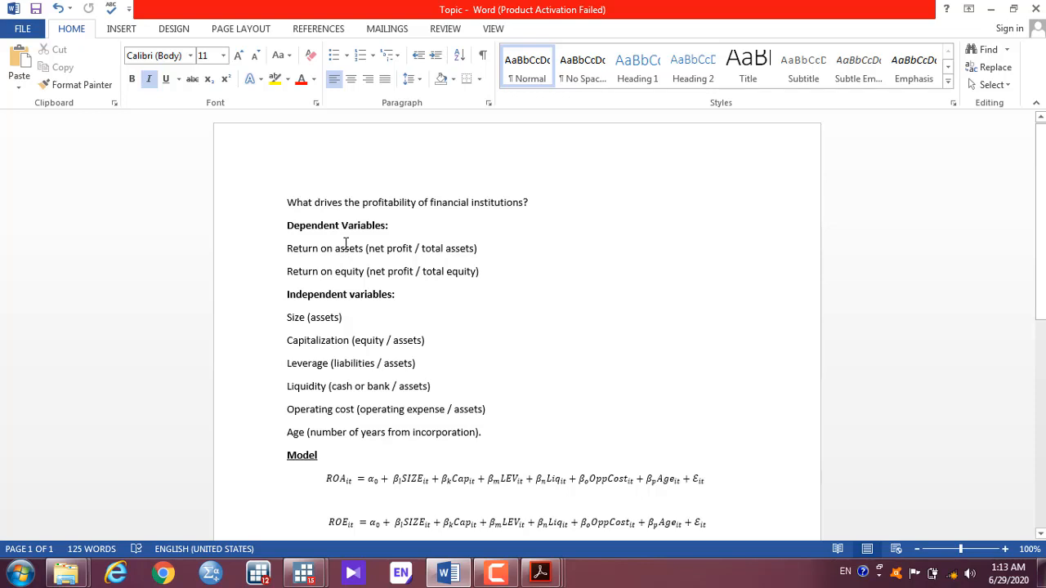
drag(1041, 220, 1041, 430)
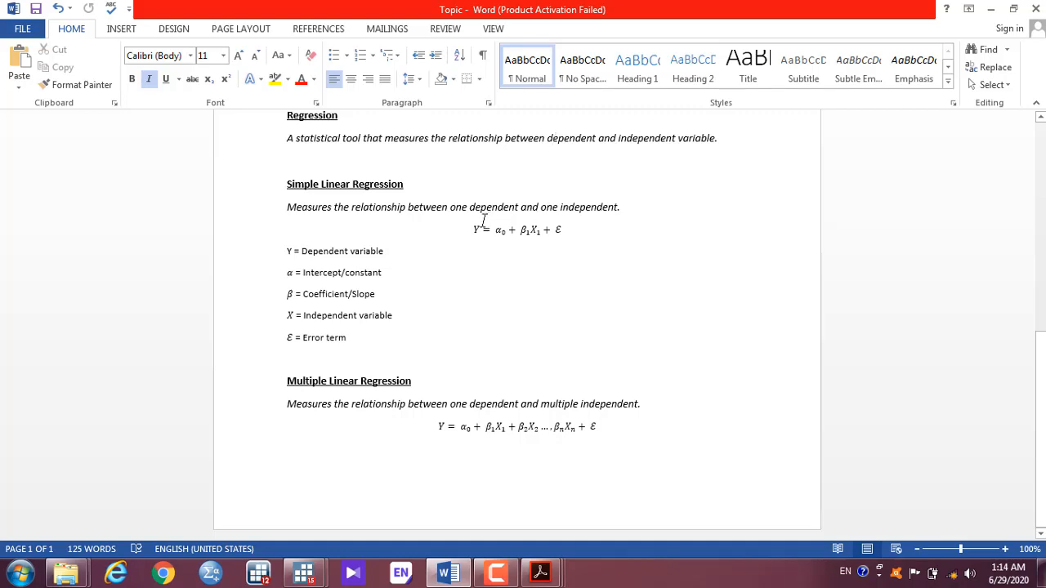
Step: Compare Y = α0 + β1X1 + ε against its dependent, intercept, coefficient and independent-variable definitions
drag(472, 229, 565, 230)
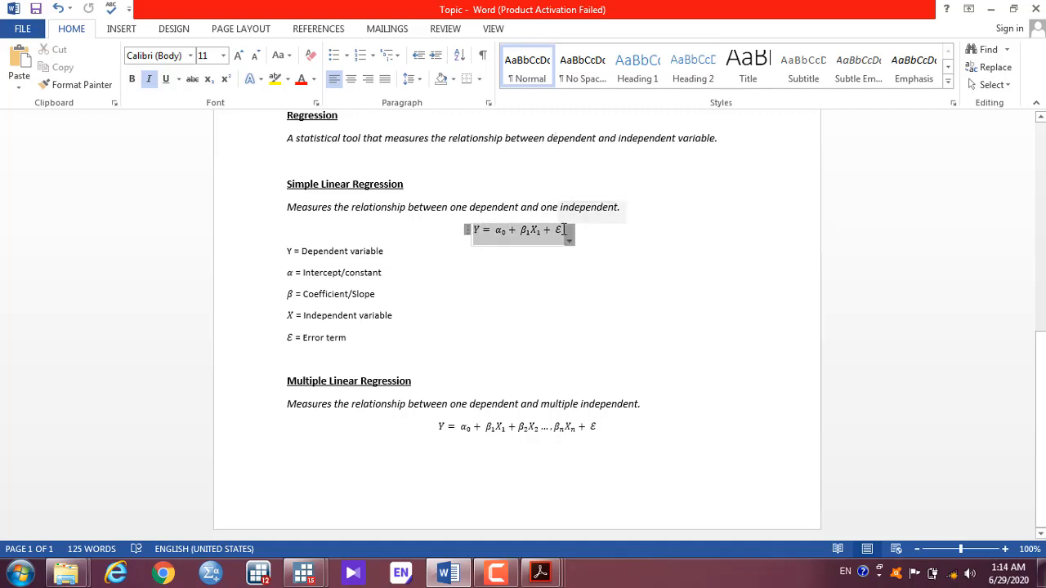
click(494, 269)
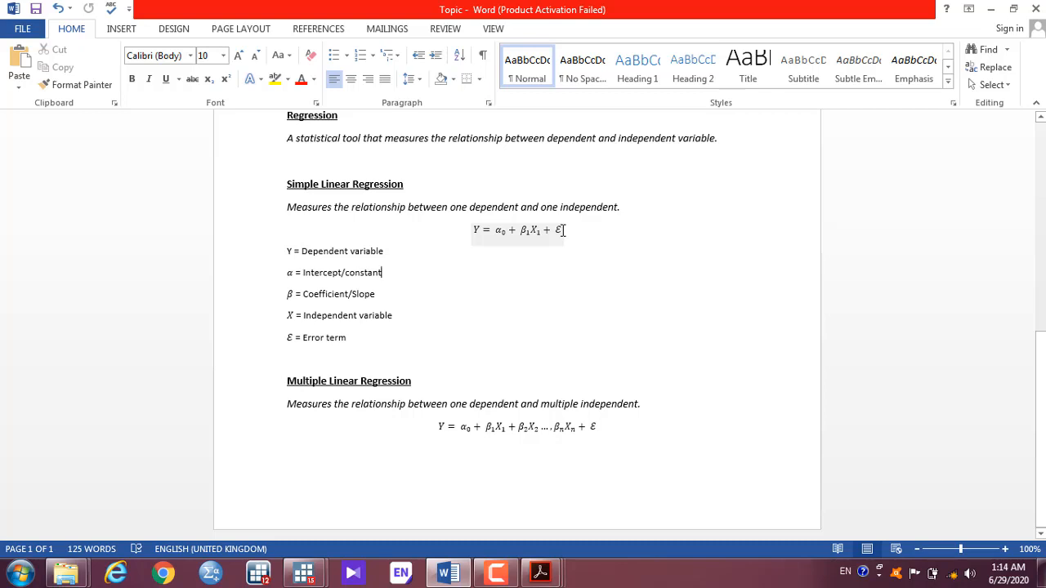
click(476, 233)
click(351, 251)
click(502, 232)
click(372, 273)
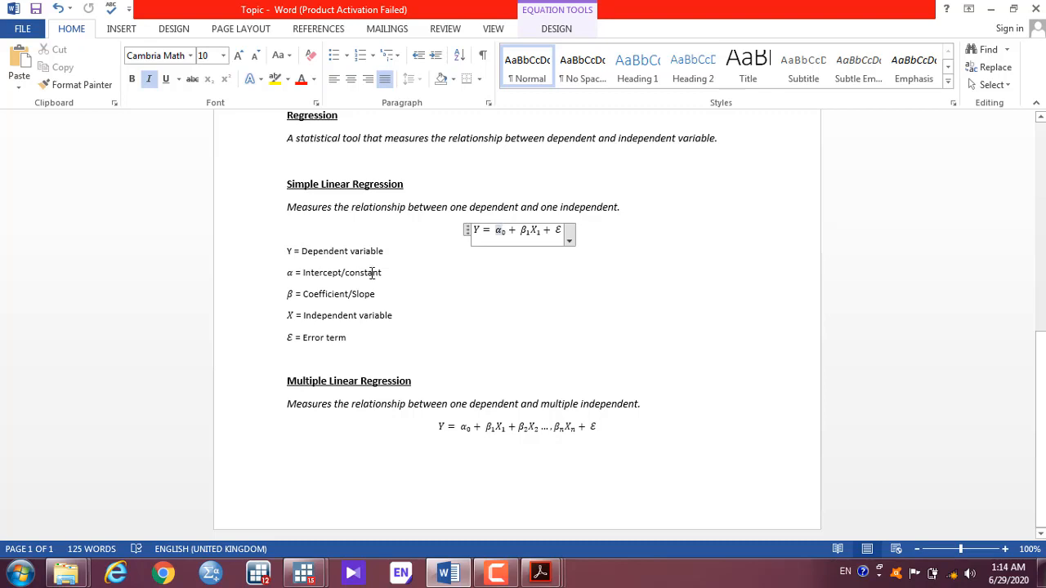
click(525, 231)
click(336, 298)
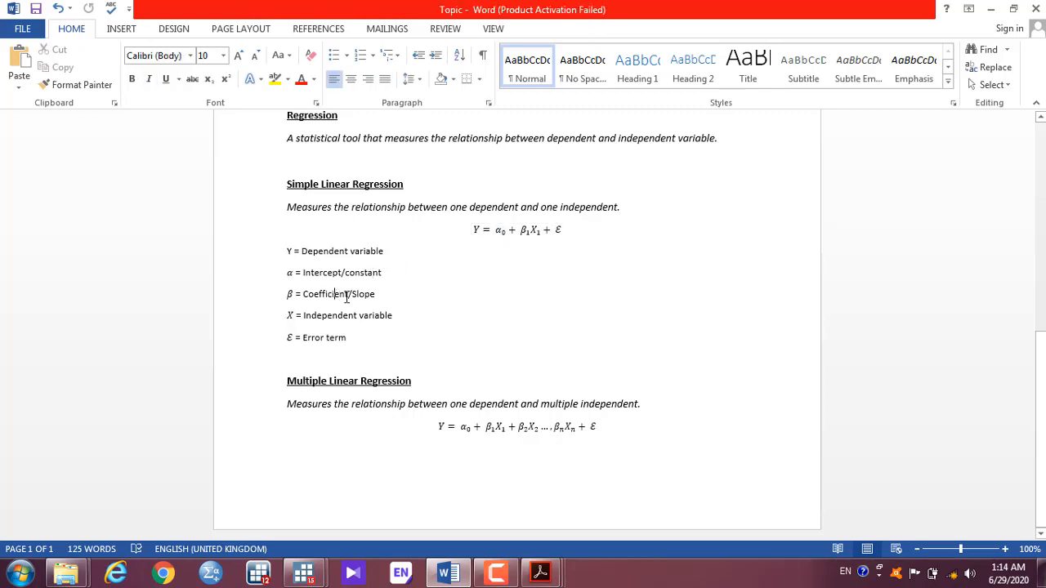
click(535, 229)
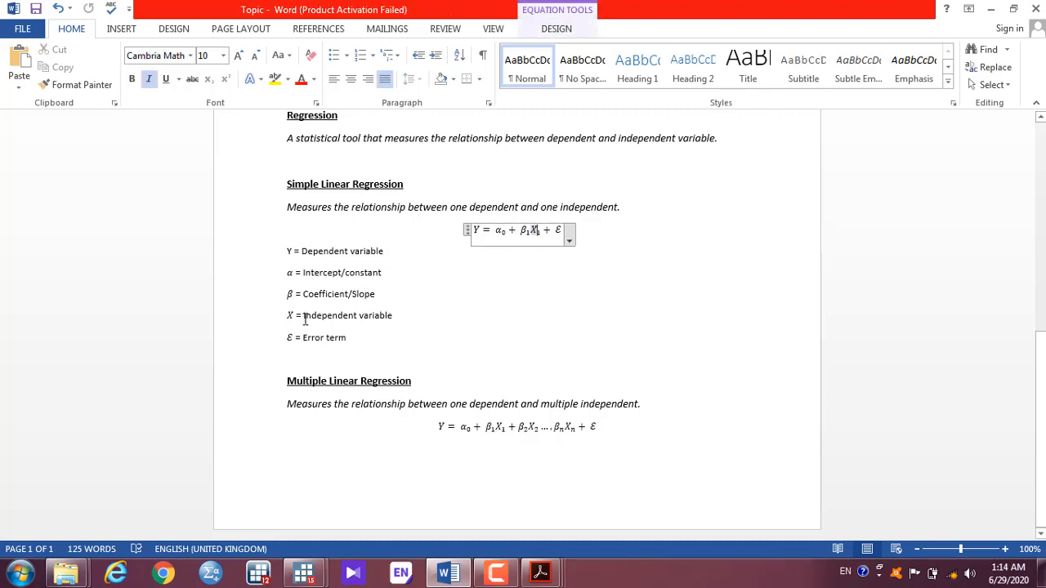
click(337, 321)
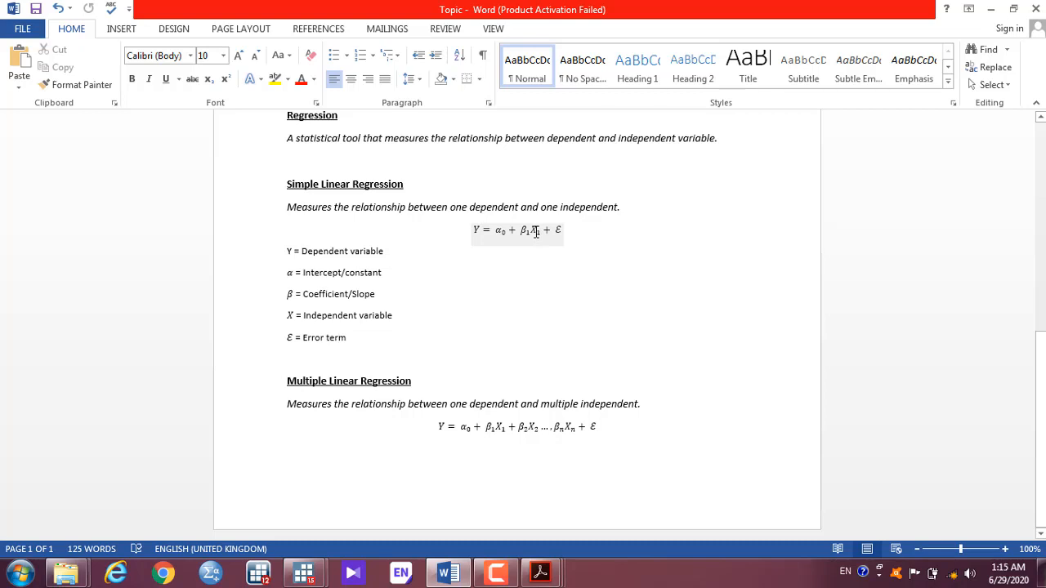
Step: Scroll through the notes and reopen the simple regression equation for editing
click(536, 233)
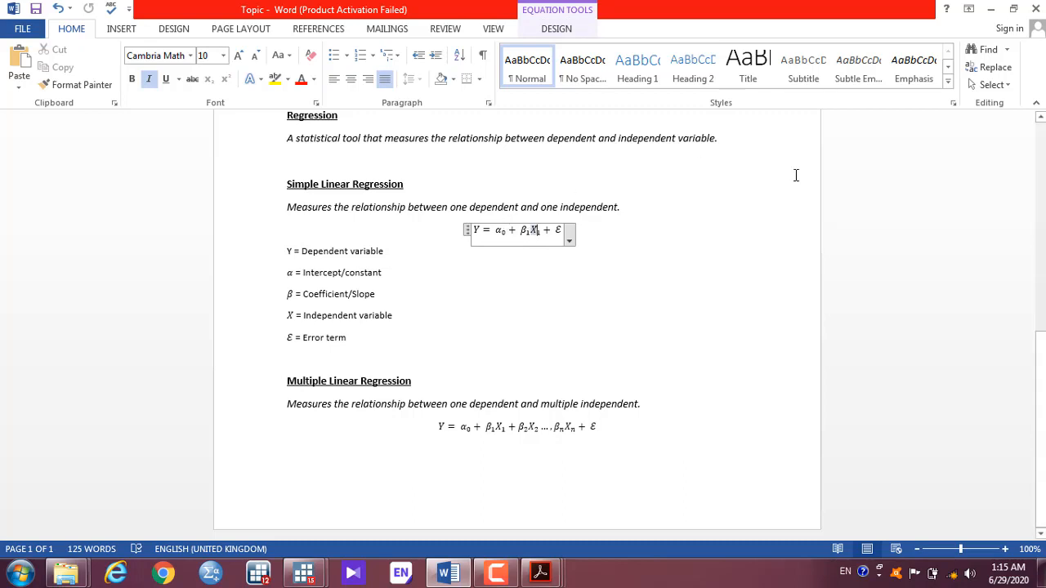
drag(1045, 387, 1032, 207)
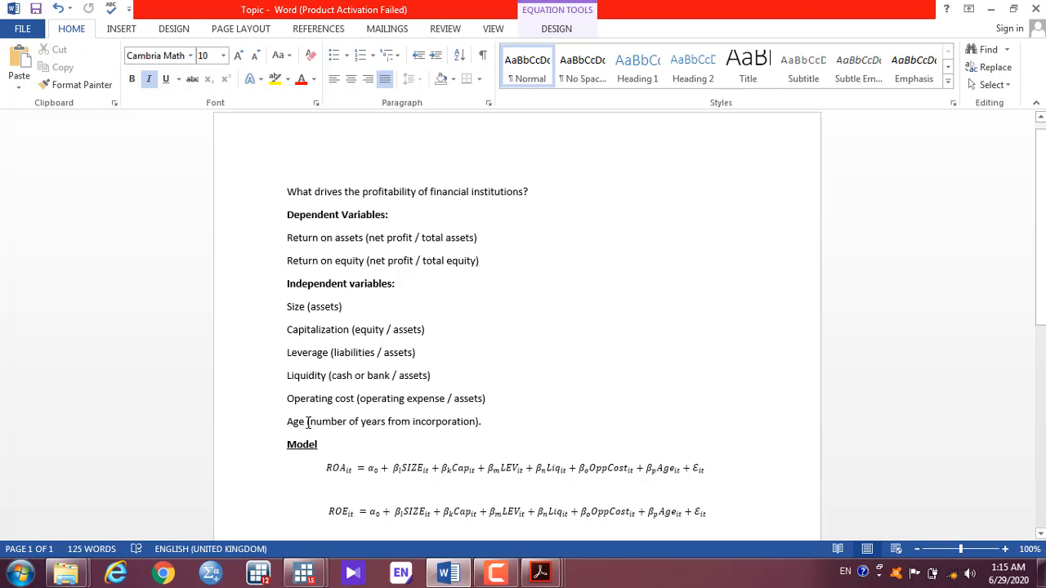
drag(1043, 189, 1044, 392)
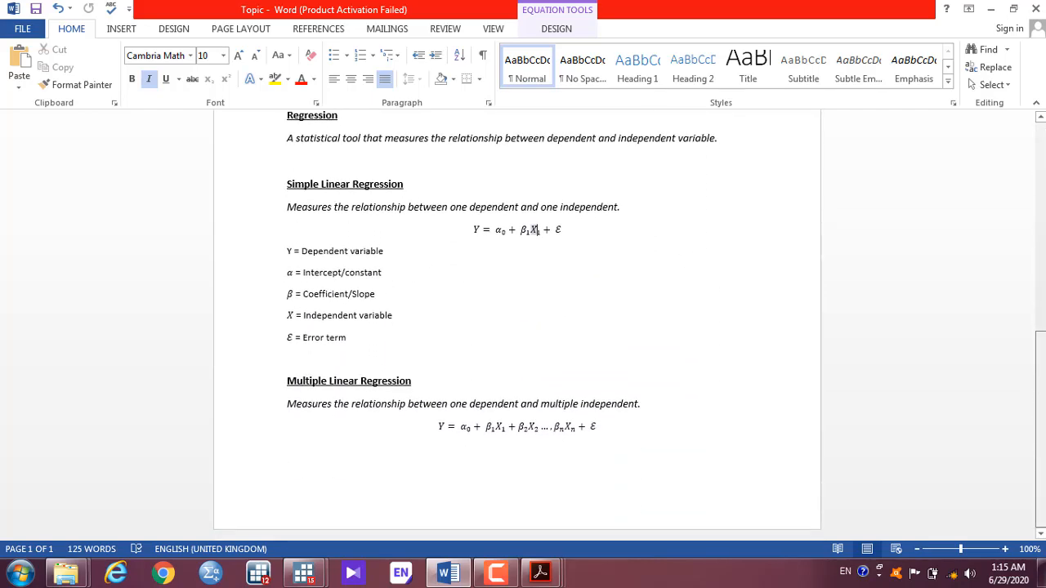
click(519, 270)
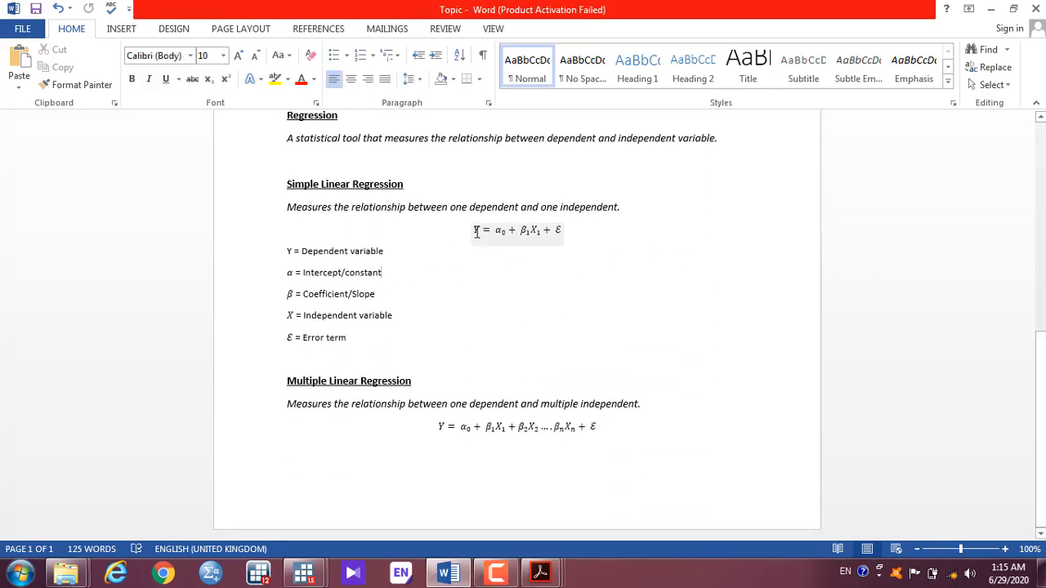
click(525, 230)
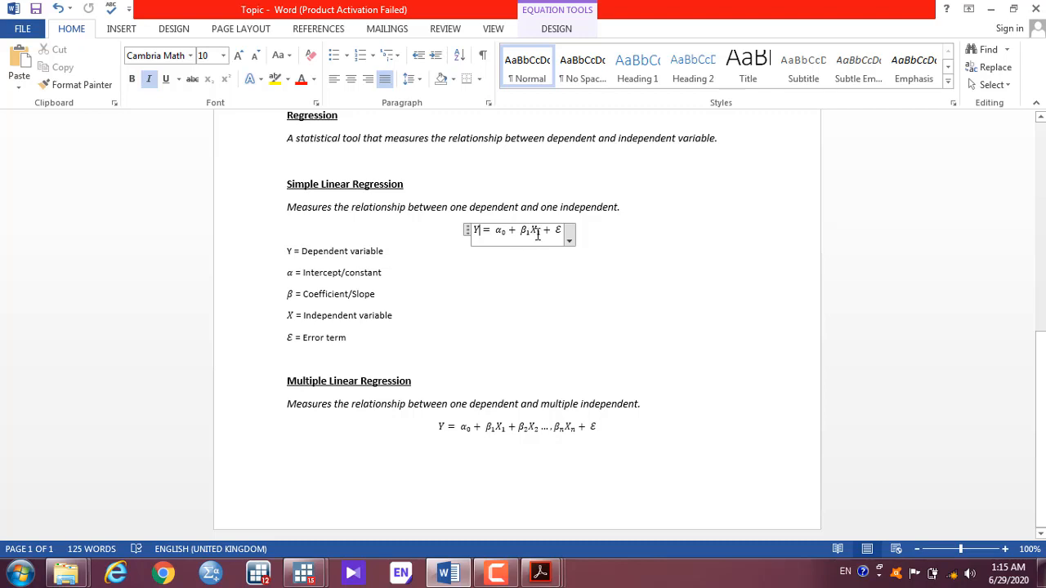
click(538, 234)
click(522, 233)
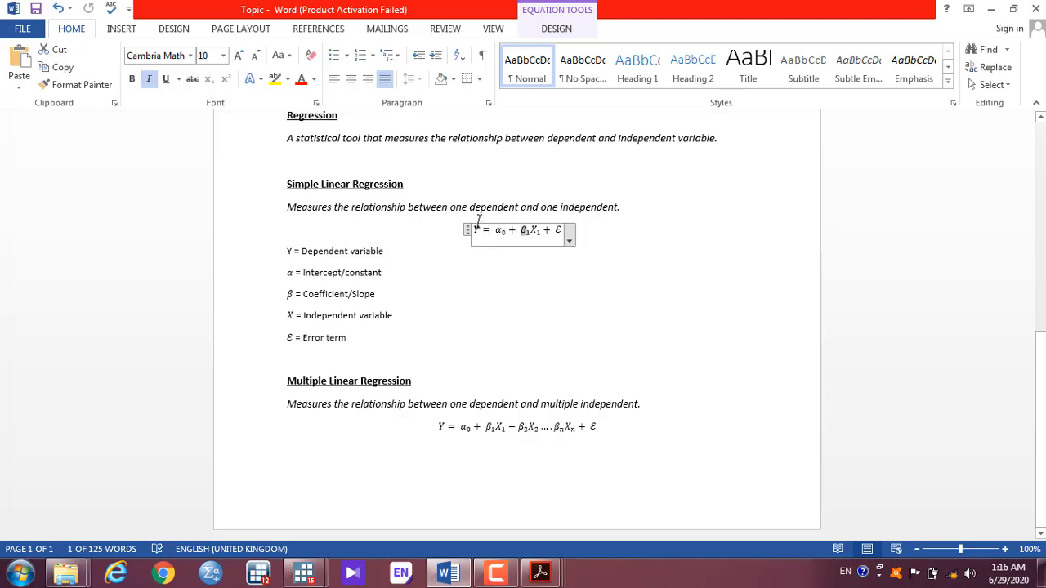
click(526, 234)
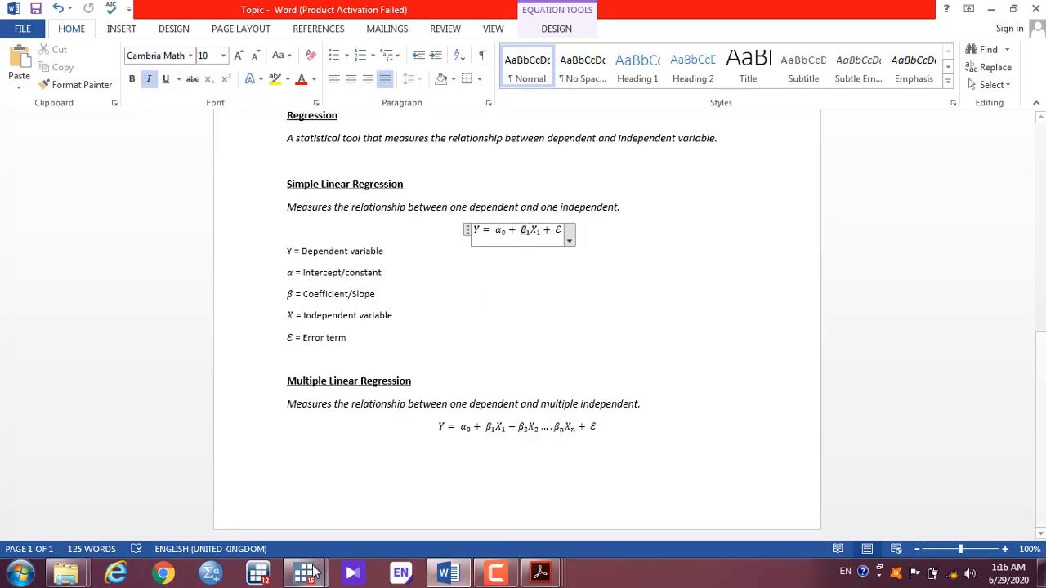
Step: Bring Stata forward and open the Linear regression dialog
mouse_move(304, 572)
click(288, 535)
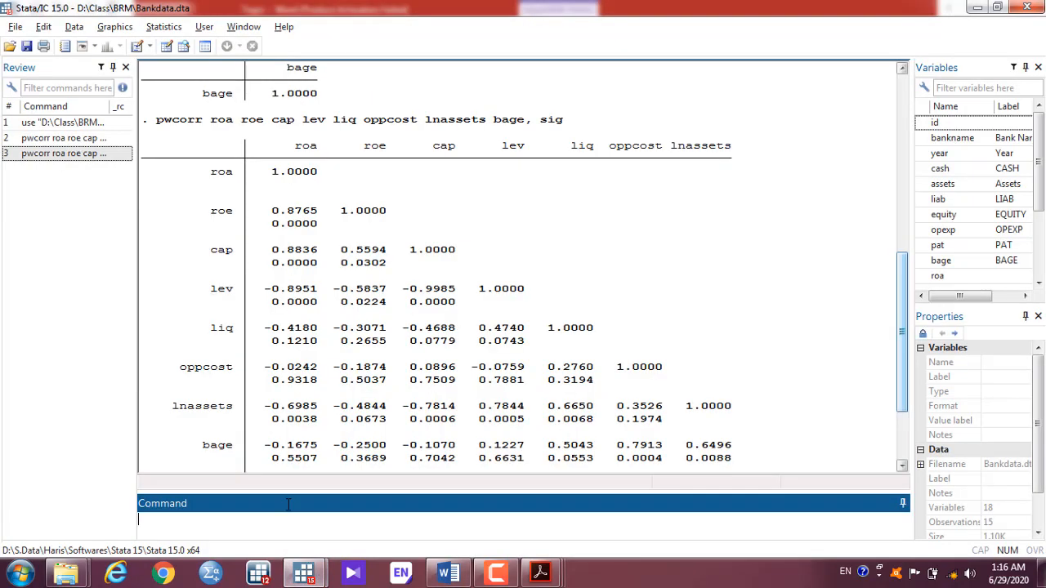
click(169, 29)
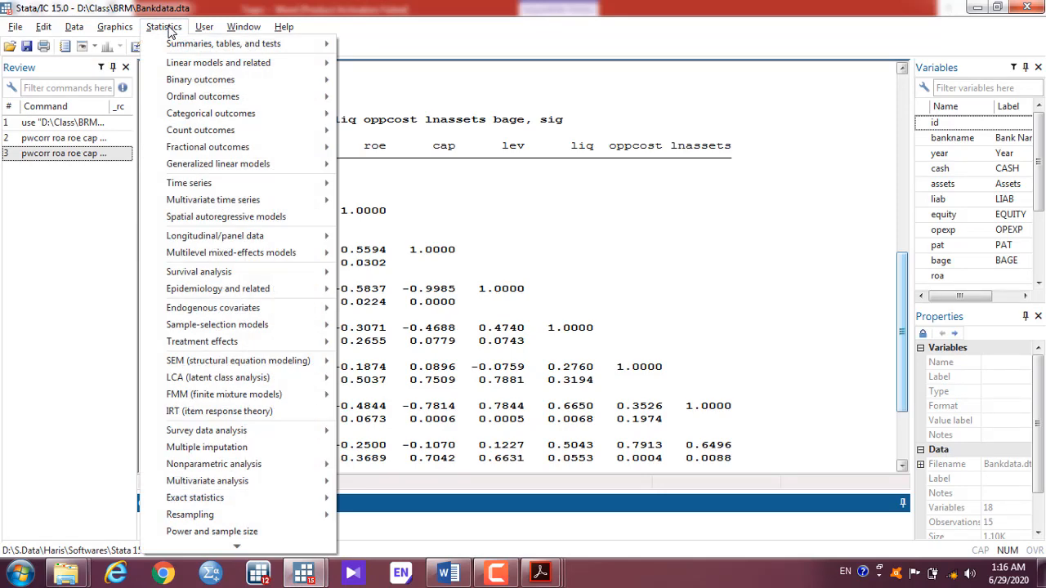
mouse_move(262, 64)
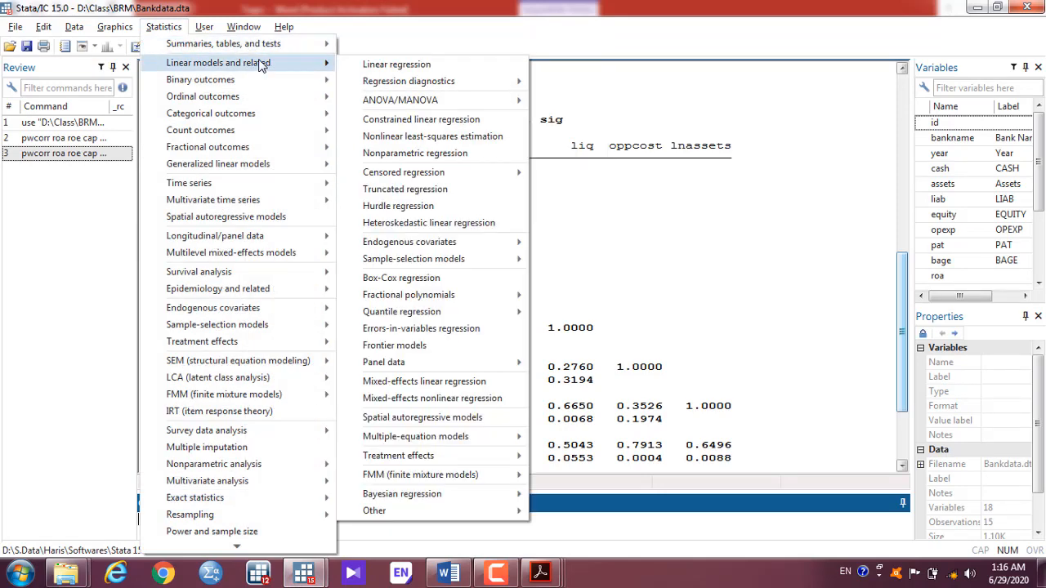
click(427, 69)
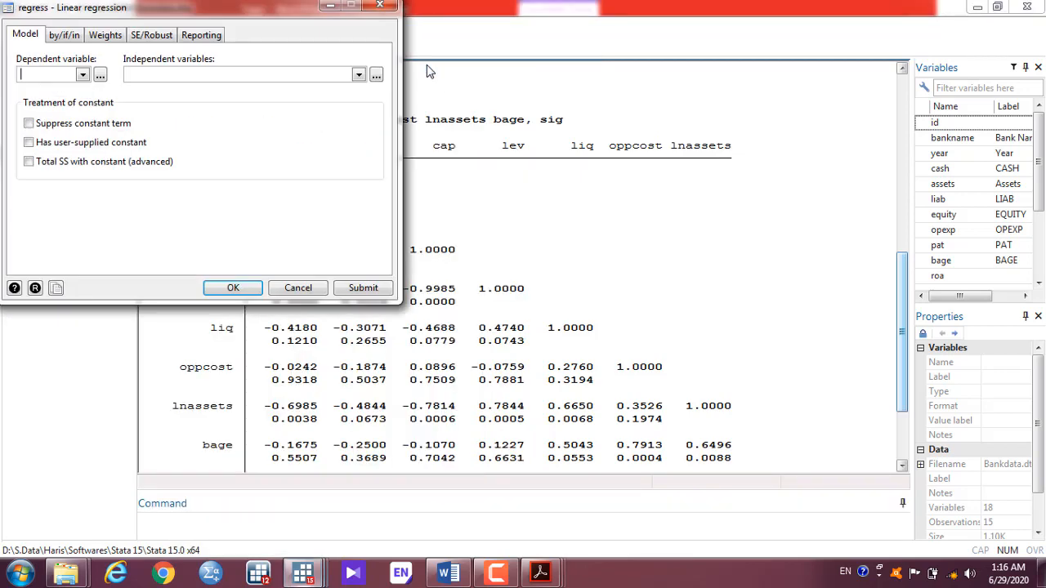
Step: Run regress roa cap (cap coefficient .2288, R-squared 0.7808), then view Bankdata in the Data Editor
click(83, 75)
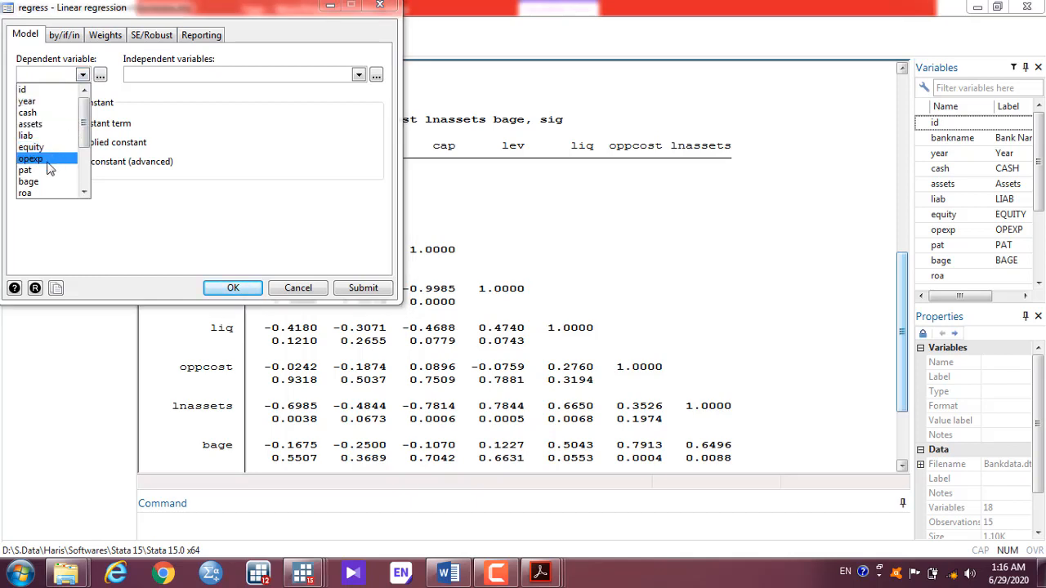
click(86, 194)
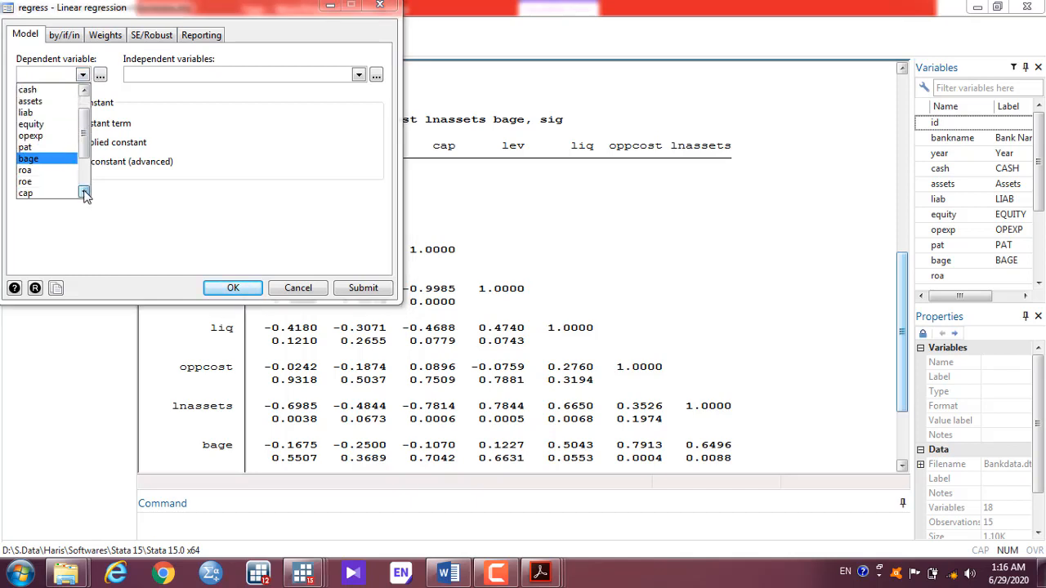
click(52, 171)
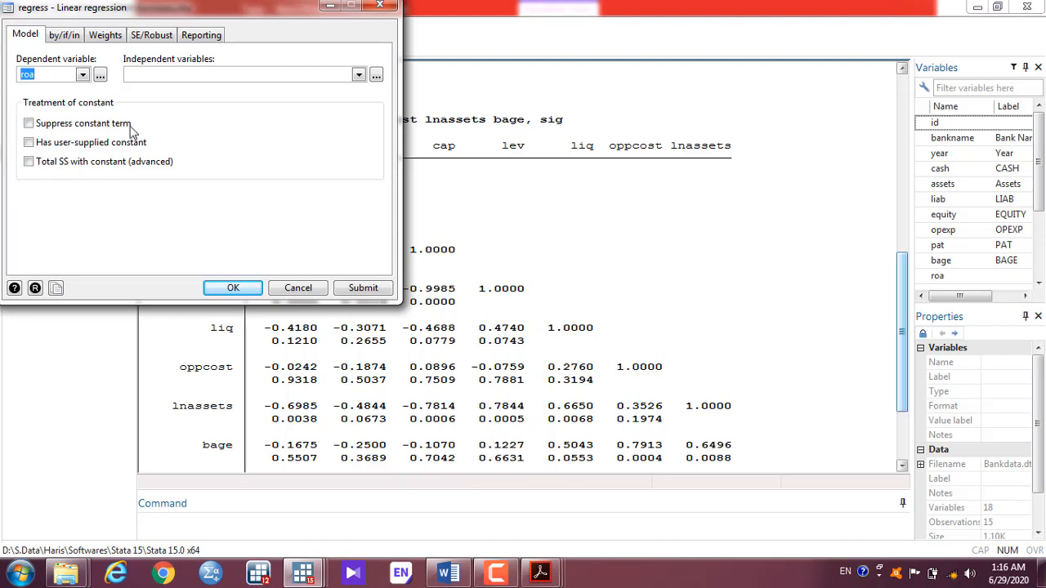
click(314, 74)
click(359, 75)
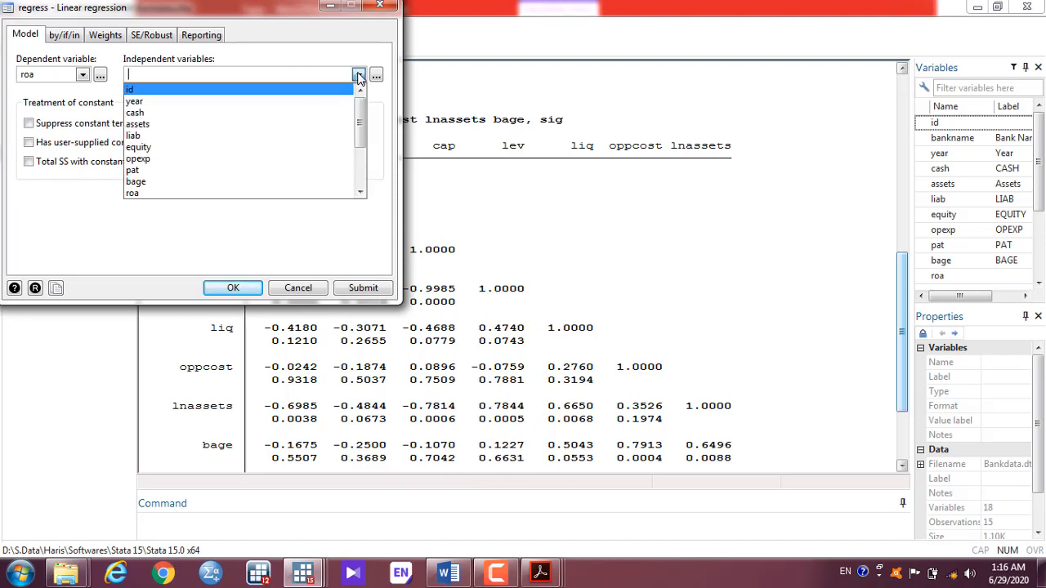
click(362, 194)
click(363, 193)
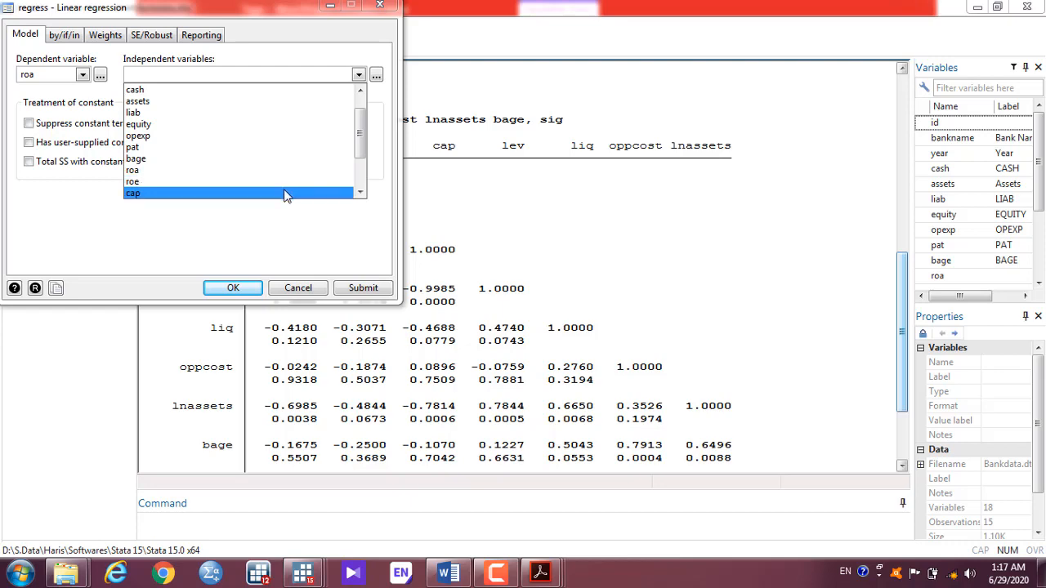
click(286, 194)
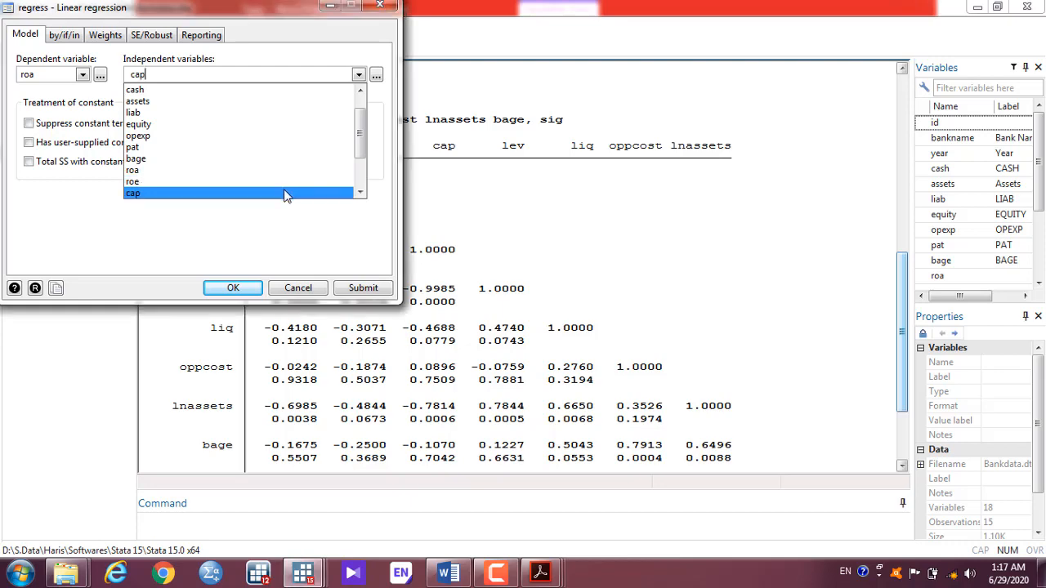
click(237, 289)
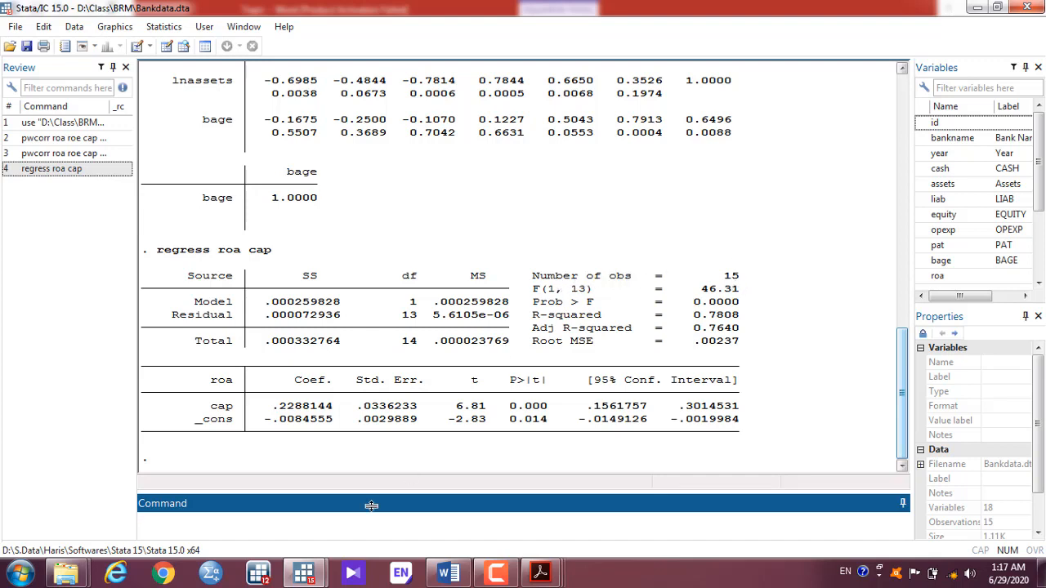
mouse_move(321, 575)
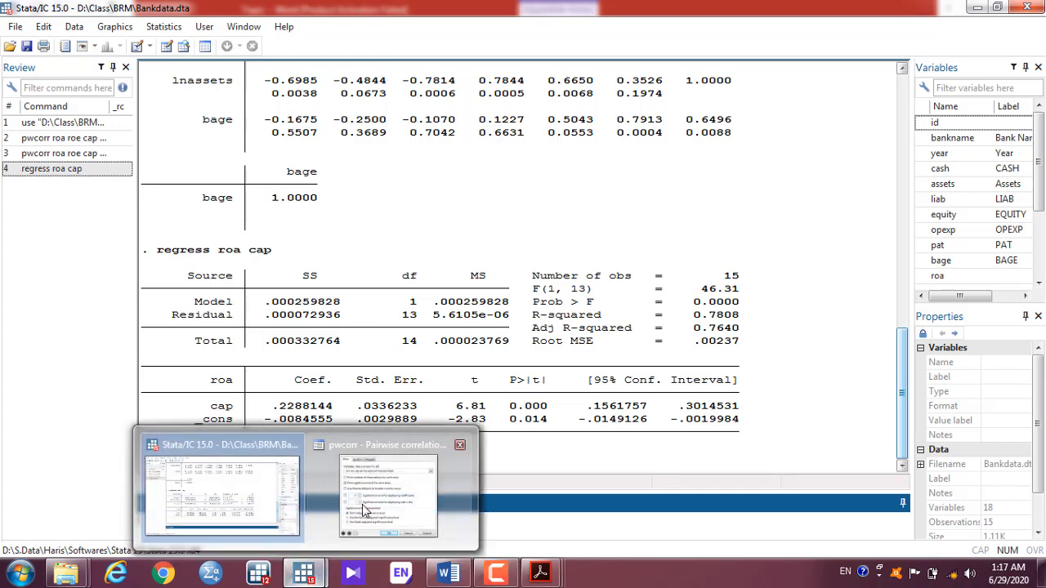
click(166, 47)
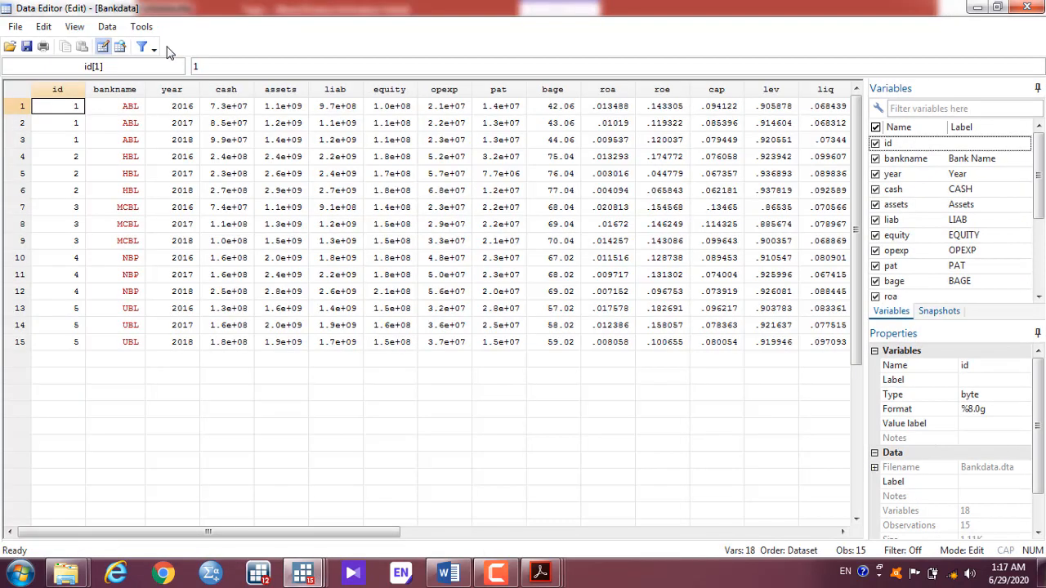
Step: Select observation row 15 in the Data Editor, then bring back the regress roa cap results
click(19, 342)
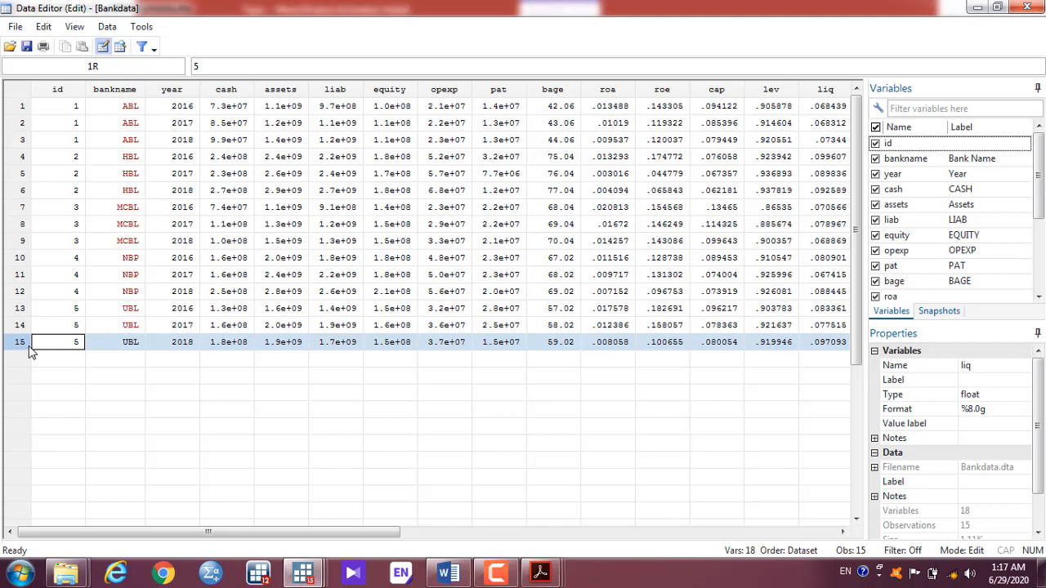
mouse_move(302, 572)
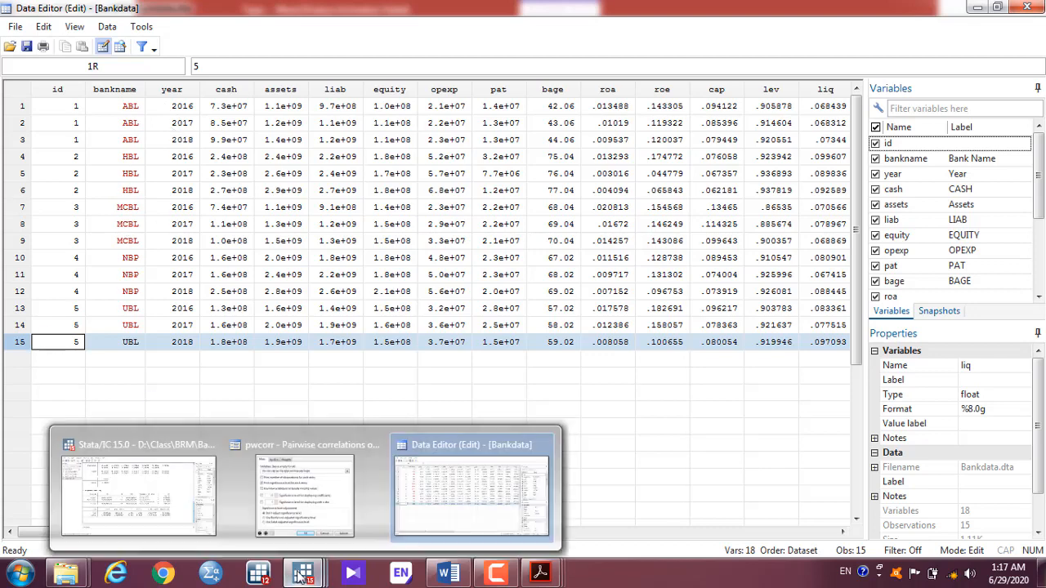
click(186, 490)
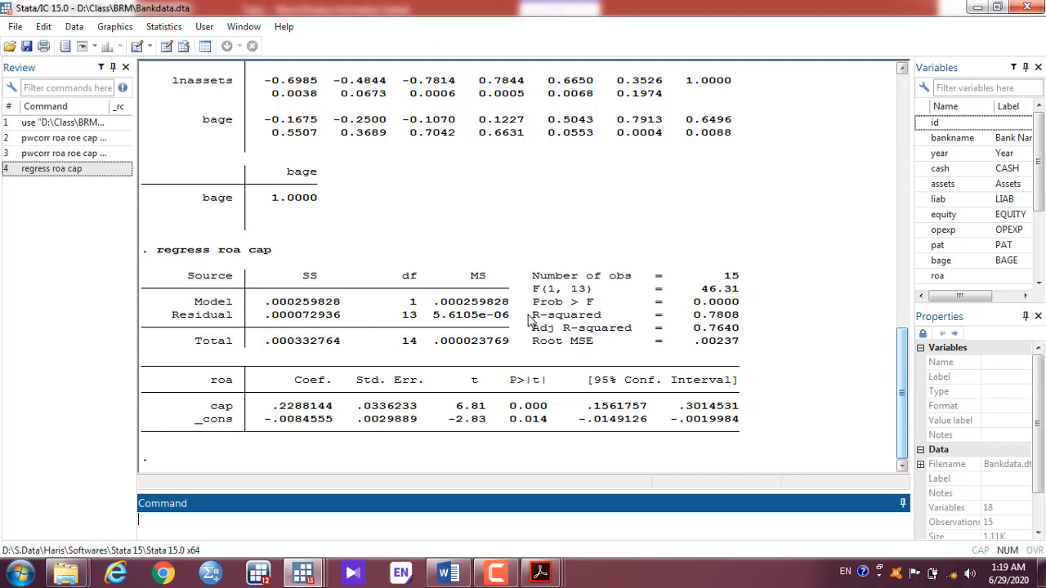
click(229, 255)
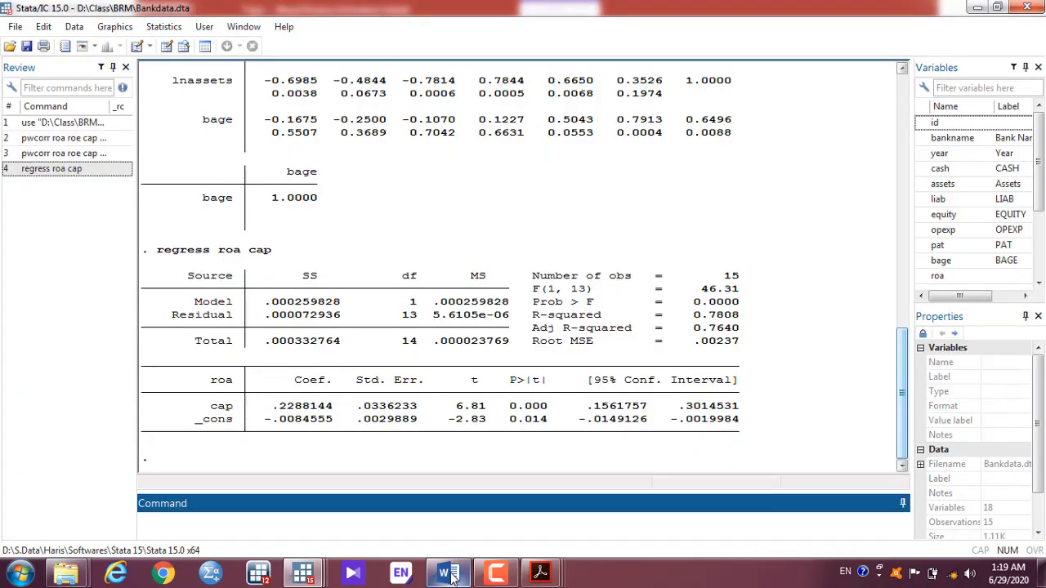
Step: Start a new 'ROA =' line below the simple-regression equation in the Word notes
mouse_move(449, 575)
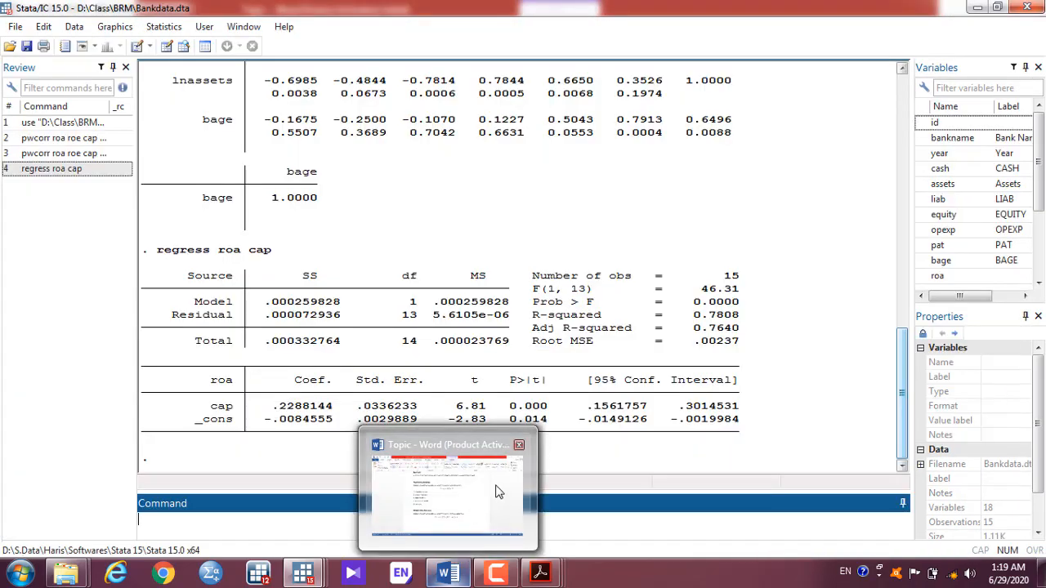
click(448, 490)
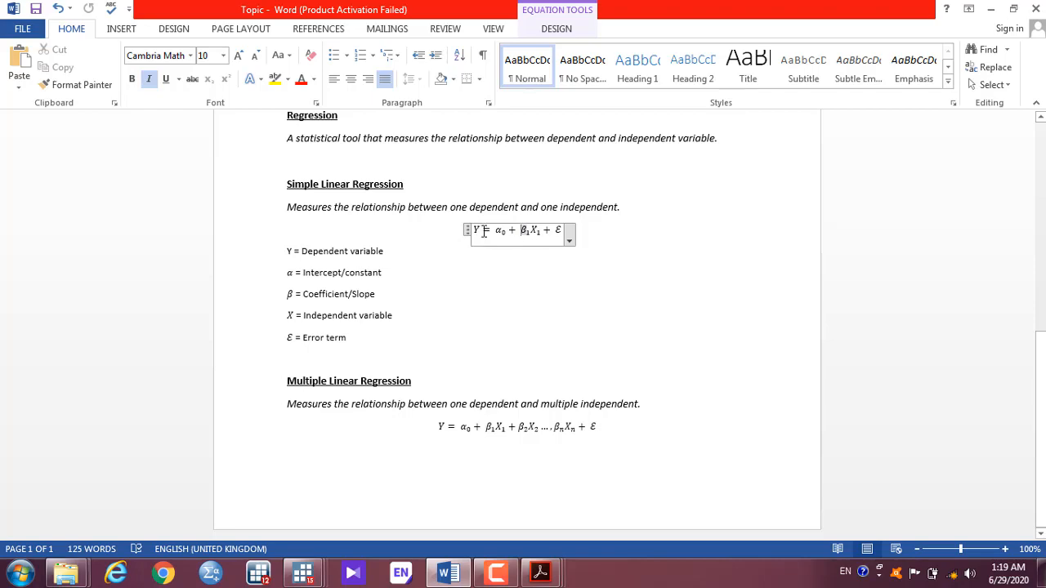
key(alt+Tab)
key(alt+Tab)
key(alt+Tab)
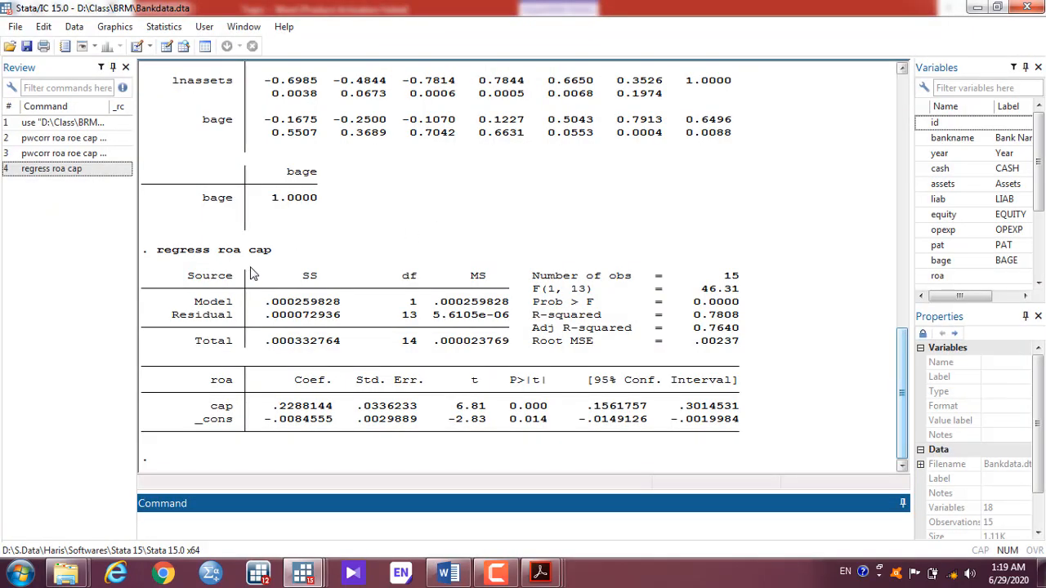
key(alt+Tab)
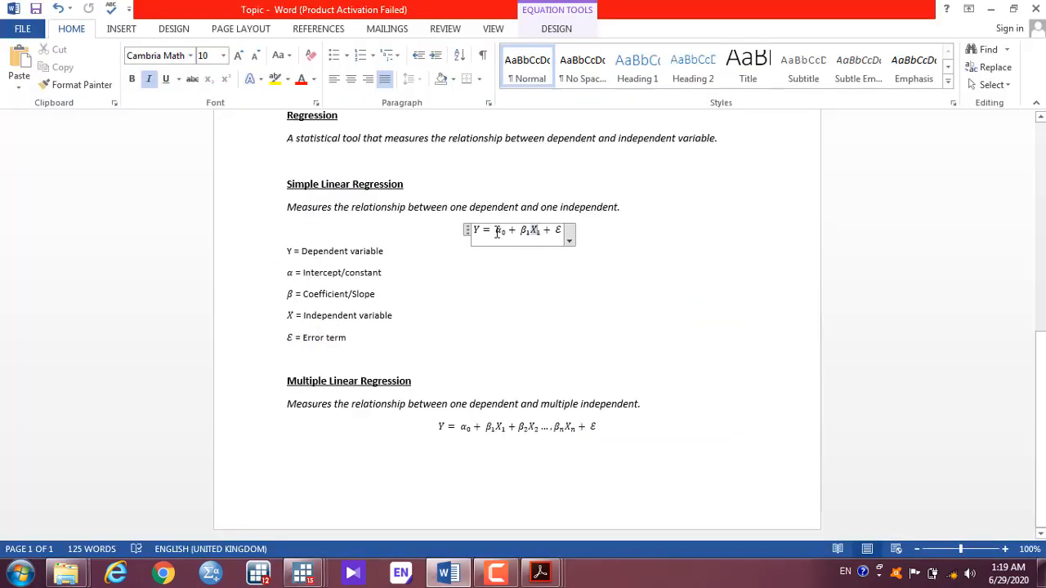
key(alt+Tab)
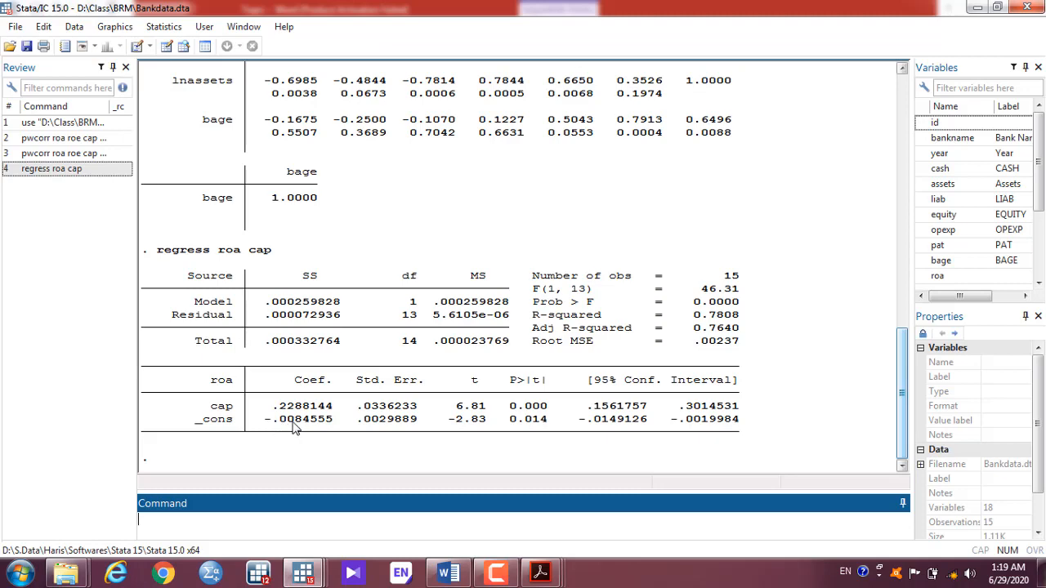
key(alt+Tab)
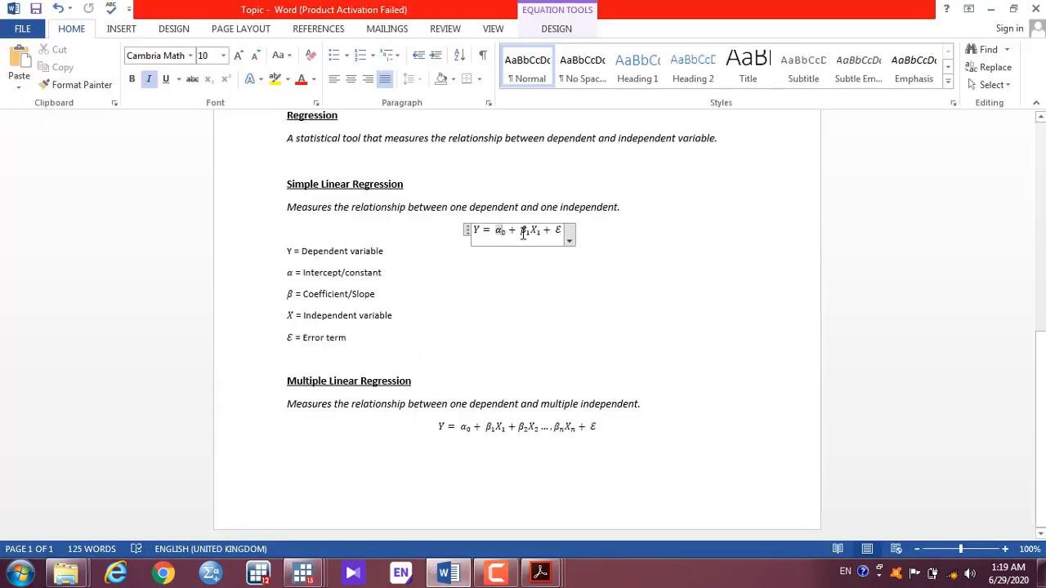
click(588, 238)
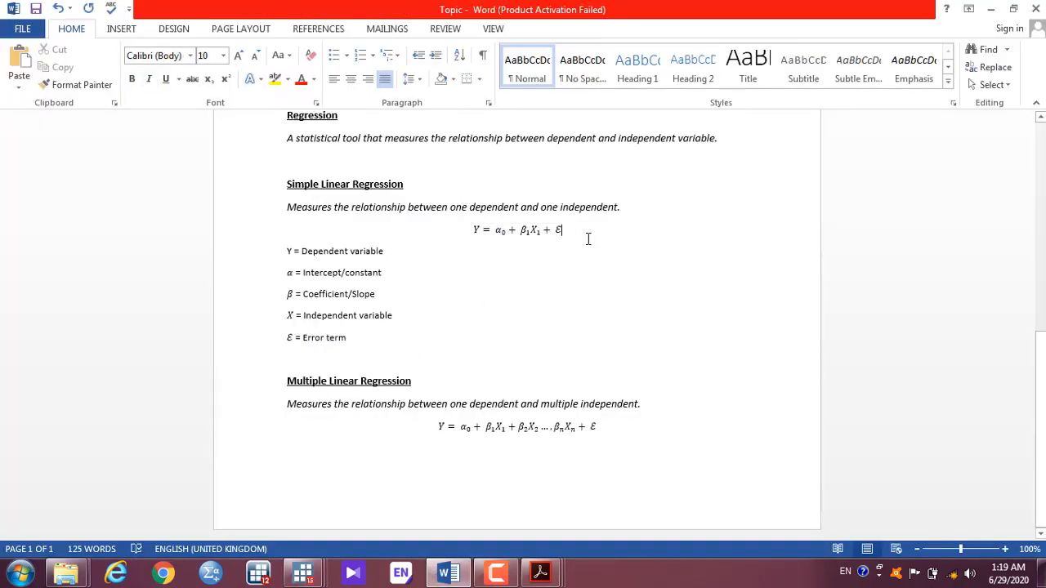
key(Return)
key(Return)
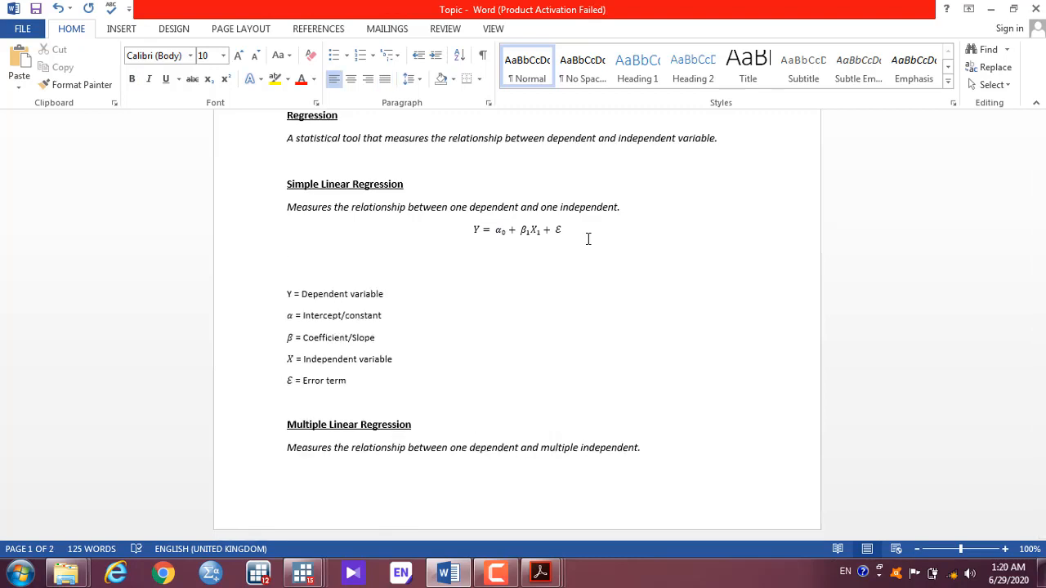
text(Y)
key(BackSpace)
text(ROA =)
key(alt+Tab)
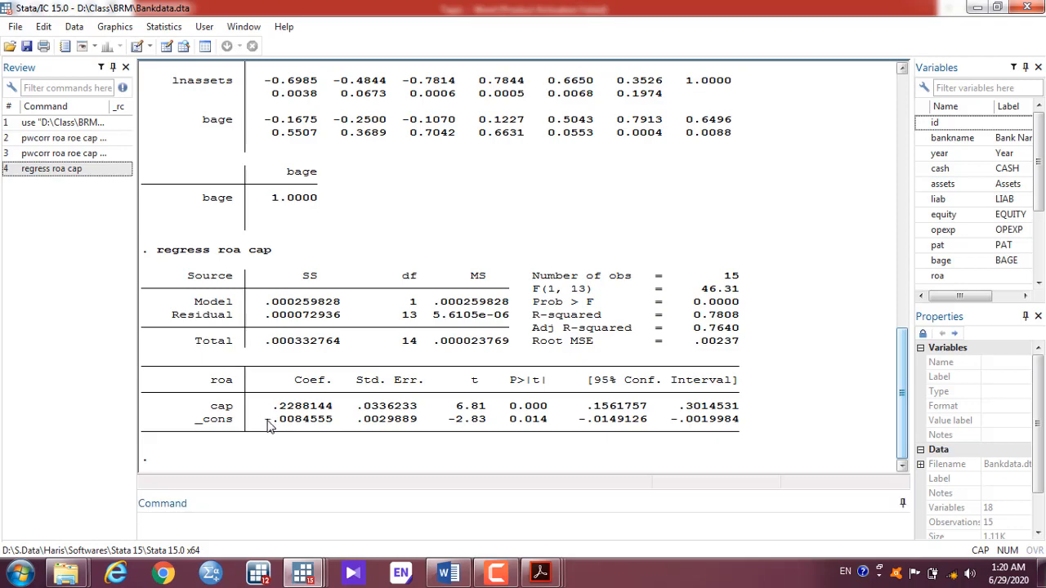
Step: Complete the equation as ROA = -.008 + .228CAP using the Stata coefficients
drag(269, 426, 300, 431)
key(ctrl+c)
key(alt+Tab)
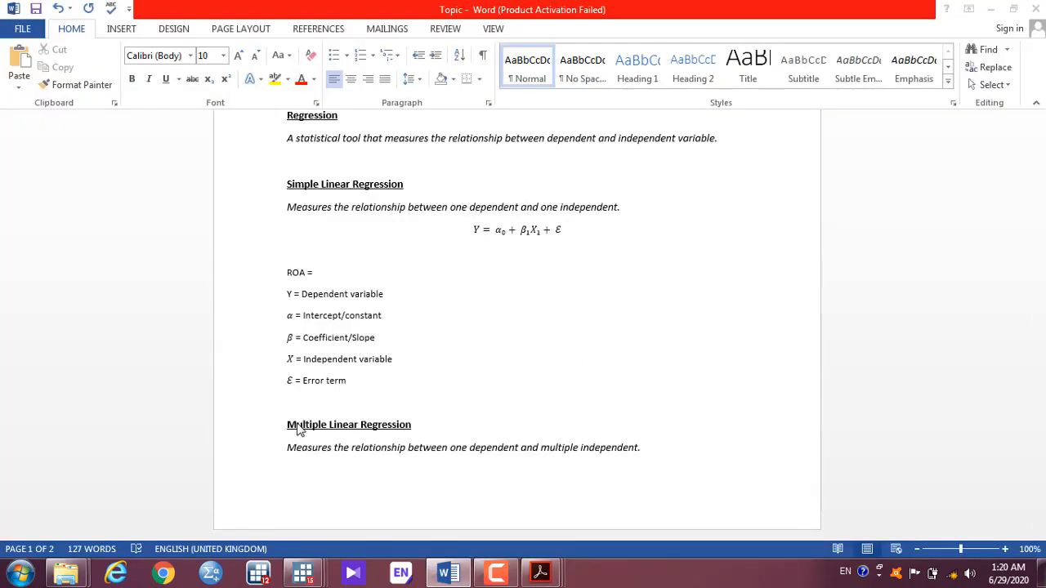
key(ctrl+v)
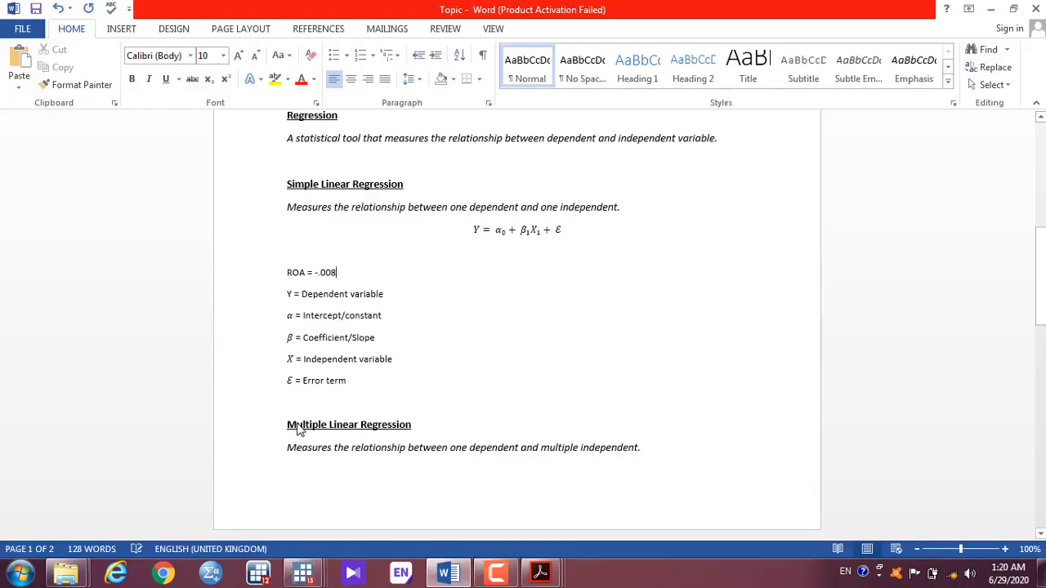
text(+)
key(alt+Tab)
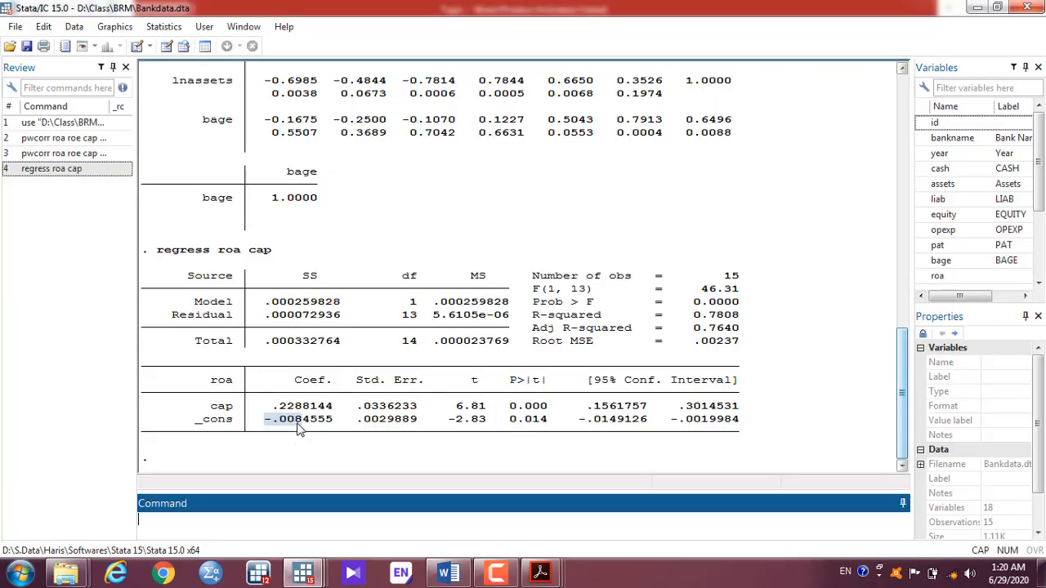
drag(273, 406, 299, 415)
key(alt+Tab)
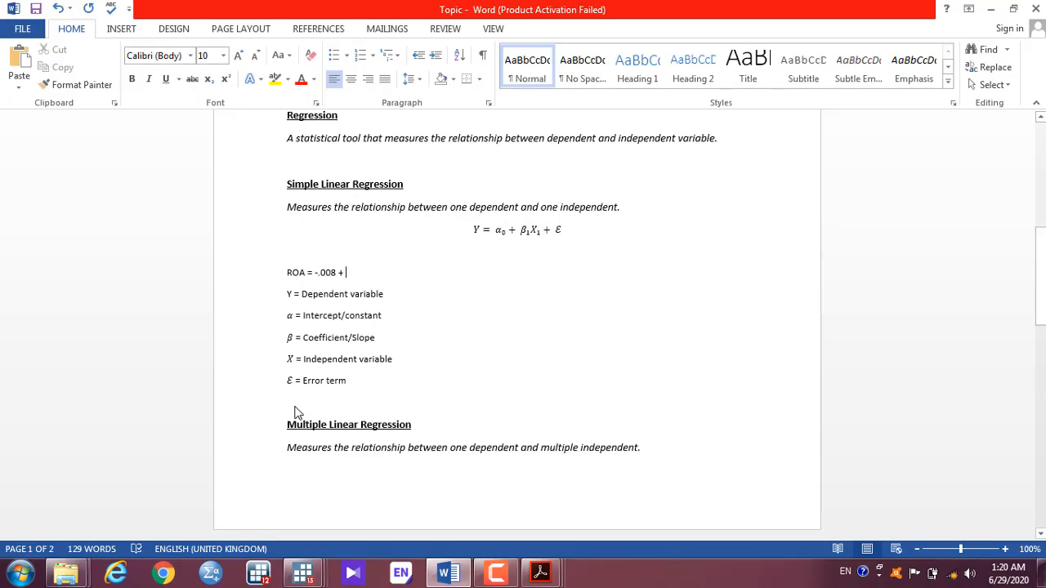
text(.228CAP)
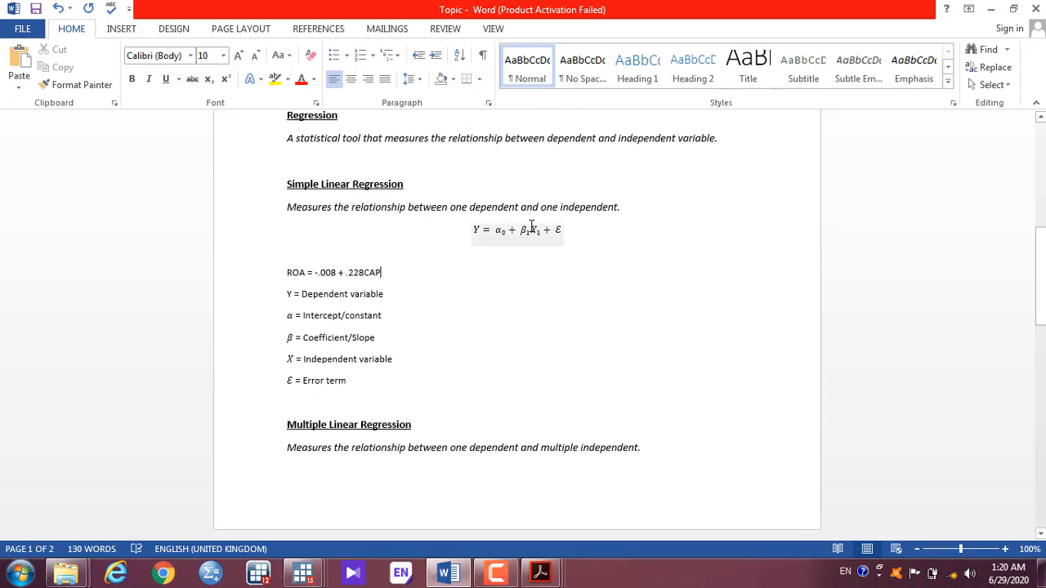
Step: Add two blank lines below the ROA = -.008 + .228CAP line
click(535, 231)
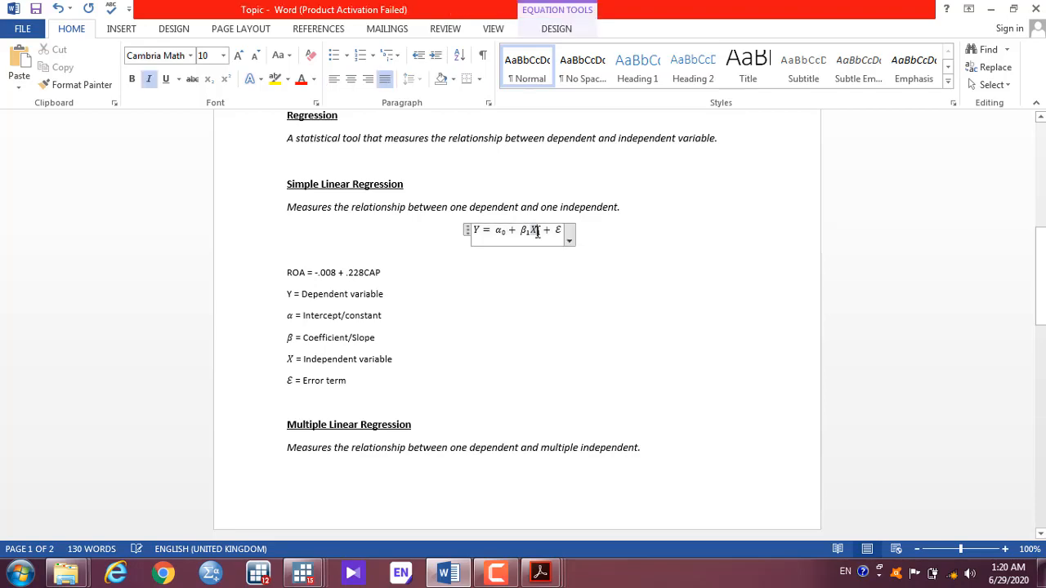
key(alt+Tab)
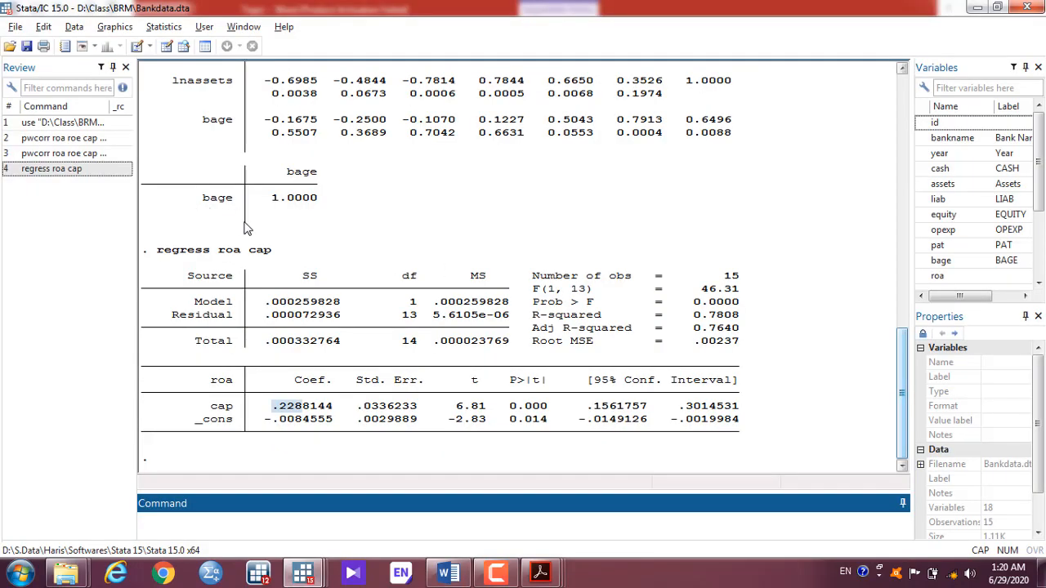
key(alt+Tab)
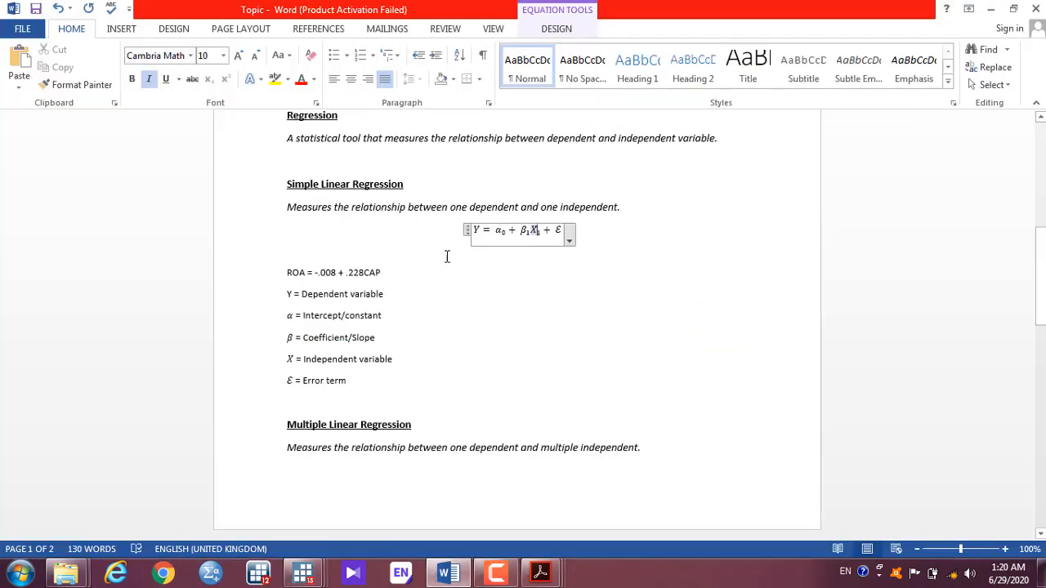
click(387, 271)
key(Return)
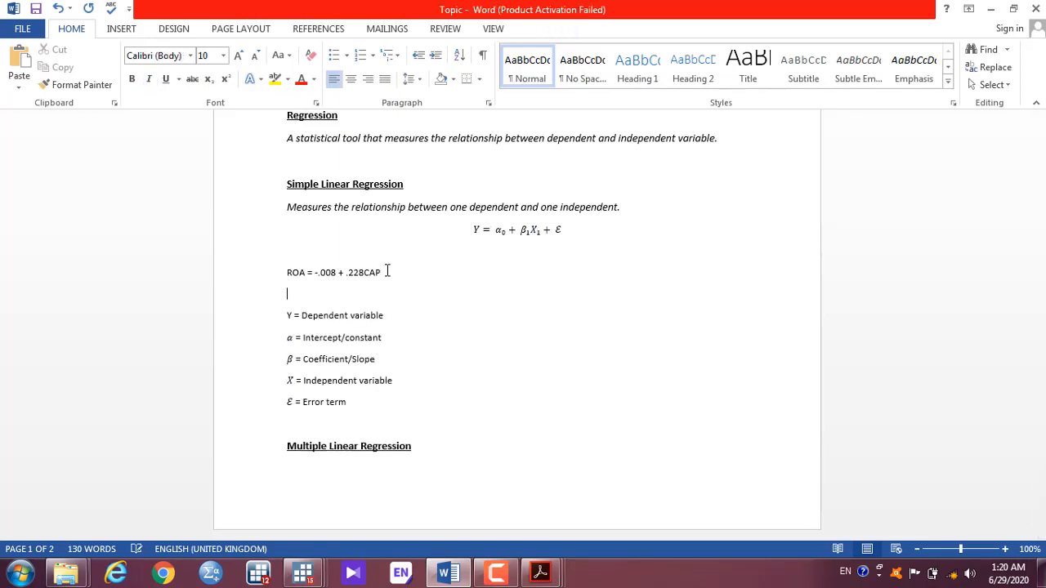
key(Return)
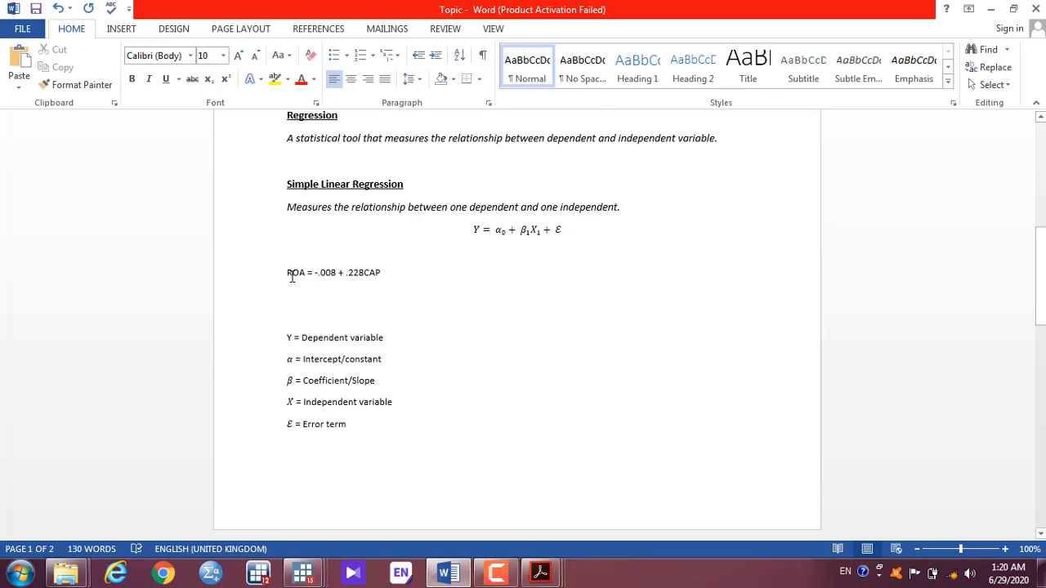
Step: Write POSITIVE RELATIONSHIP beneath the ROA = -.008 + .228CAP equation
click(370, 275)
key(alt+Tab)
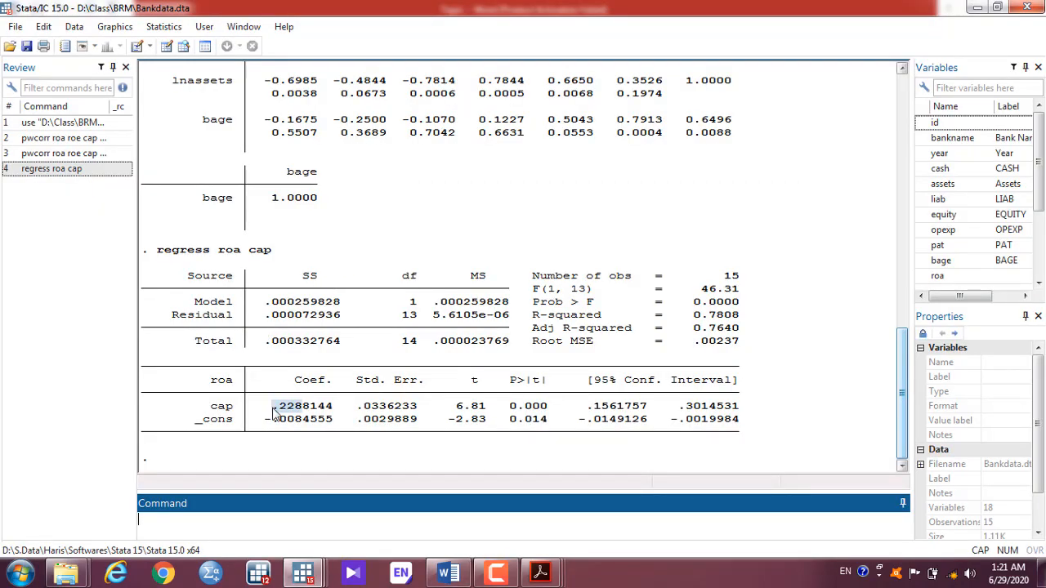
key(alt+Tab)
key(alt+Tab)
key(alt+Tab)
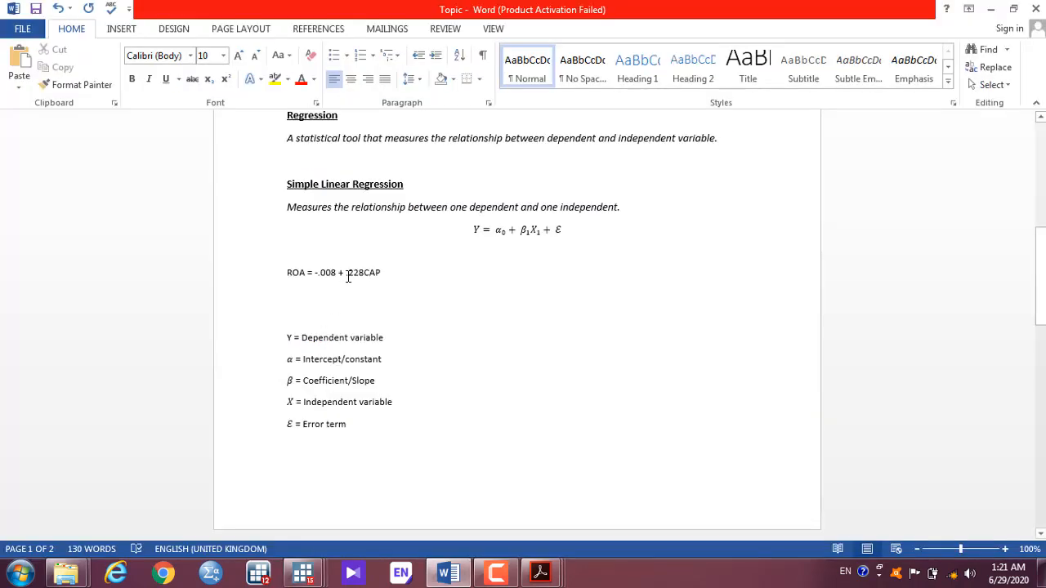
click(346, 275)
click(371, 273)
click(328, 297)
text(POSITIVE)
text(β)
text(ELATIONSHIP)
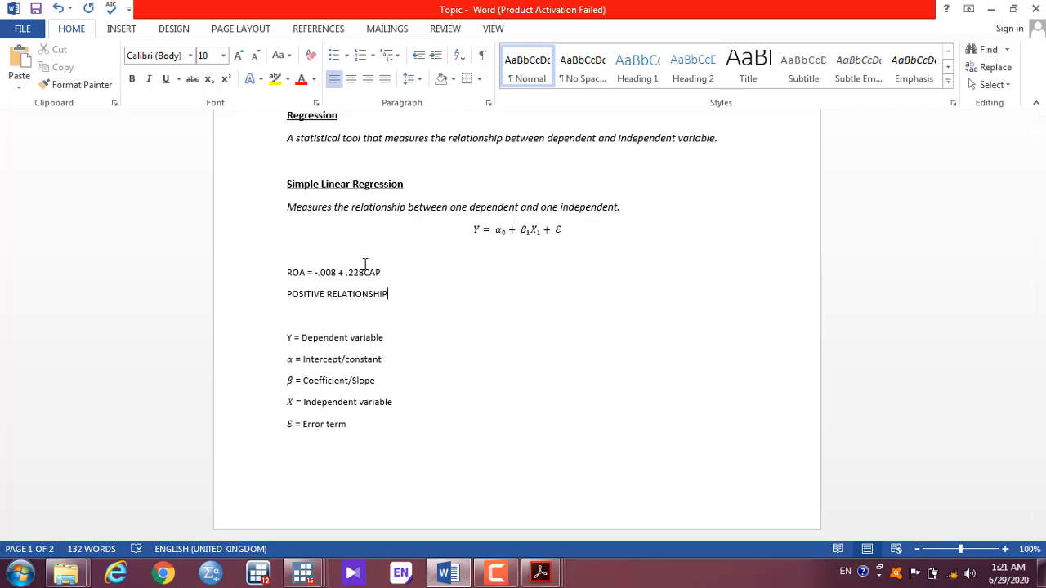
key(alt+Tab)
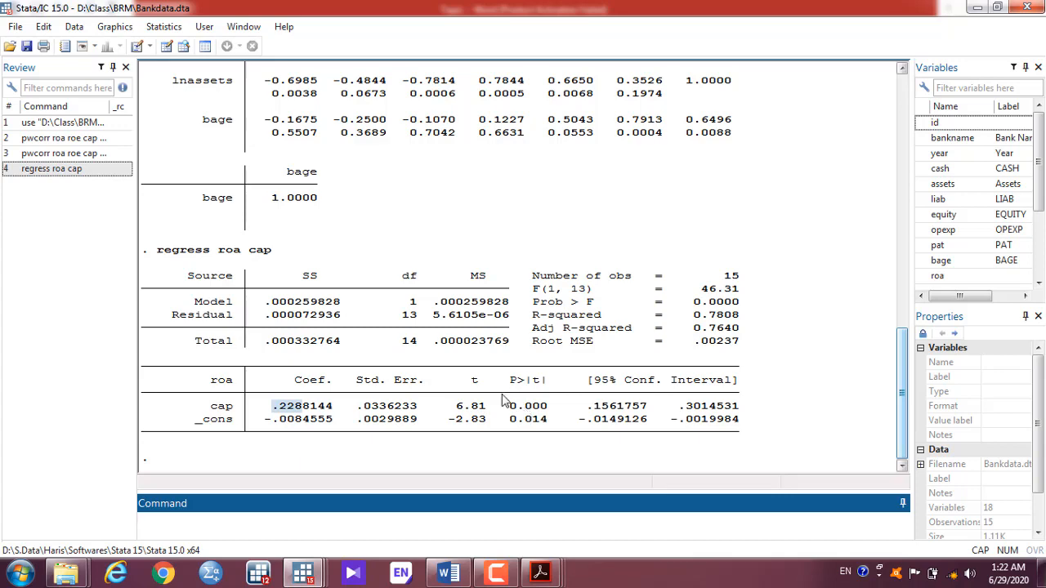
Step: Edit the recalled regress roa cap command to regress roa lev and run it
key(alt+Tab)
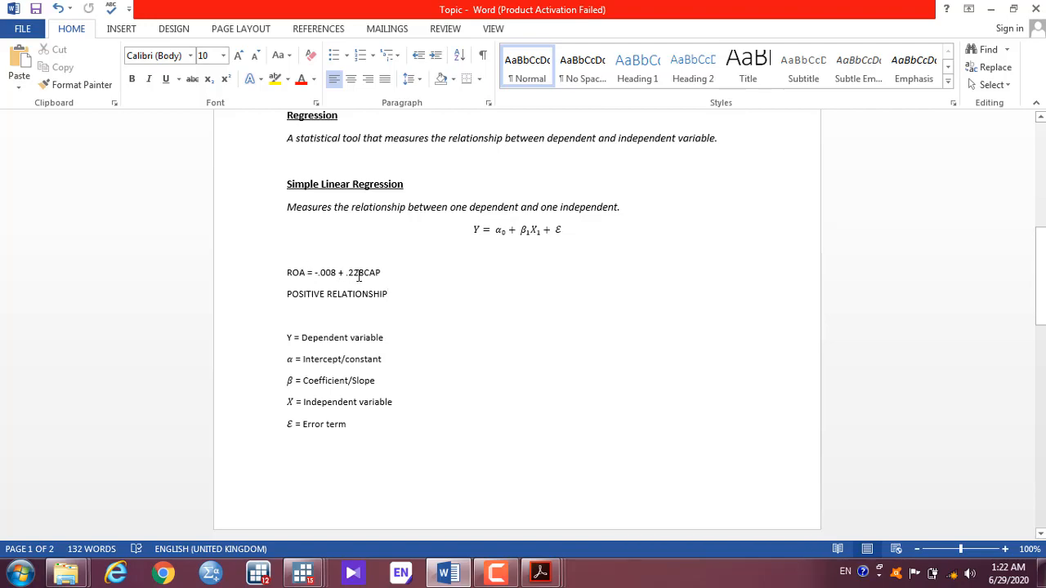
key(alt+Tab)
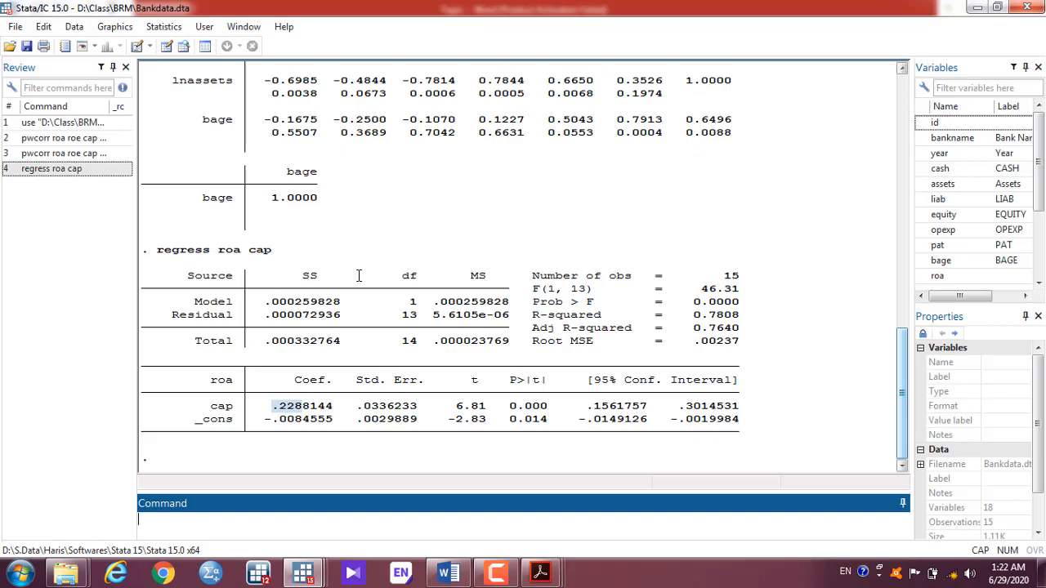
click(104, 171)
click(243, 521)
key(BackSpace)
key(BackSpace)
key(BackSpace)
click(1040, 282)
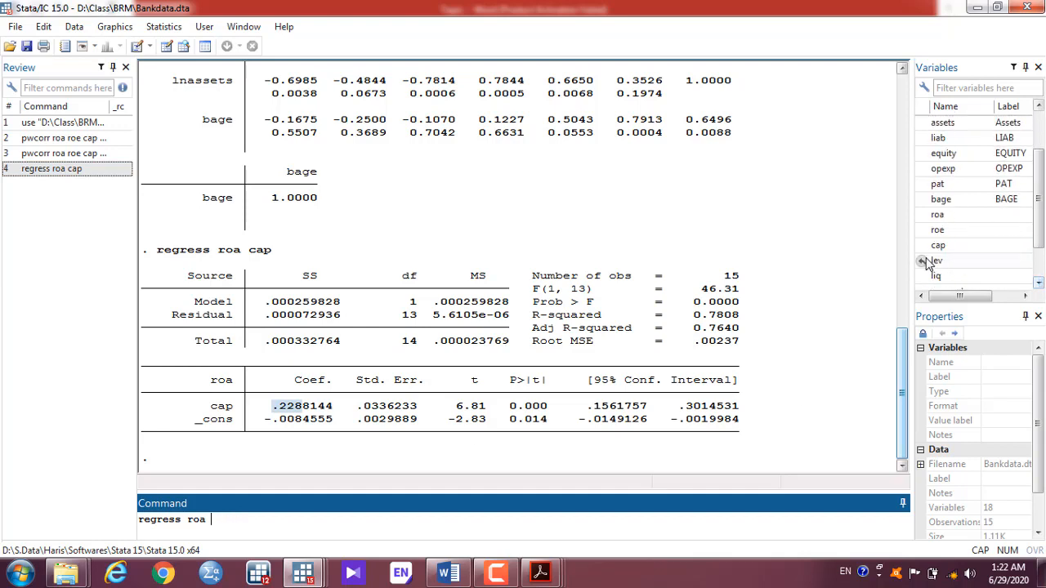
double_click(932, 261)
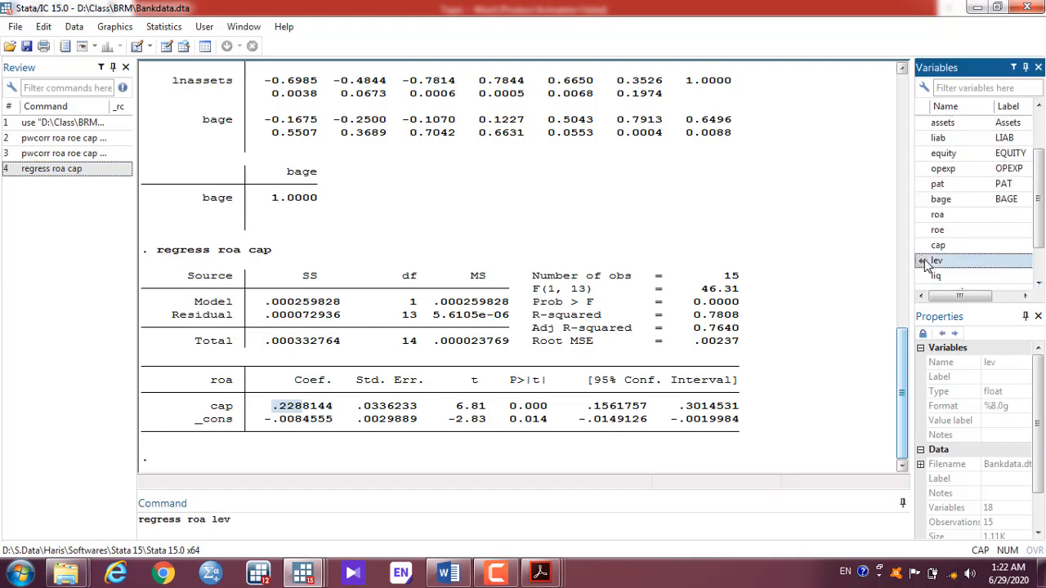
click(274, 530)
key(Return)
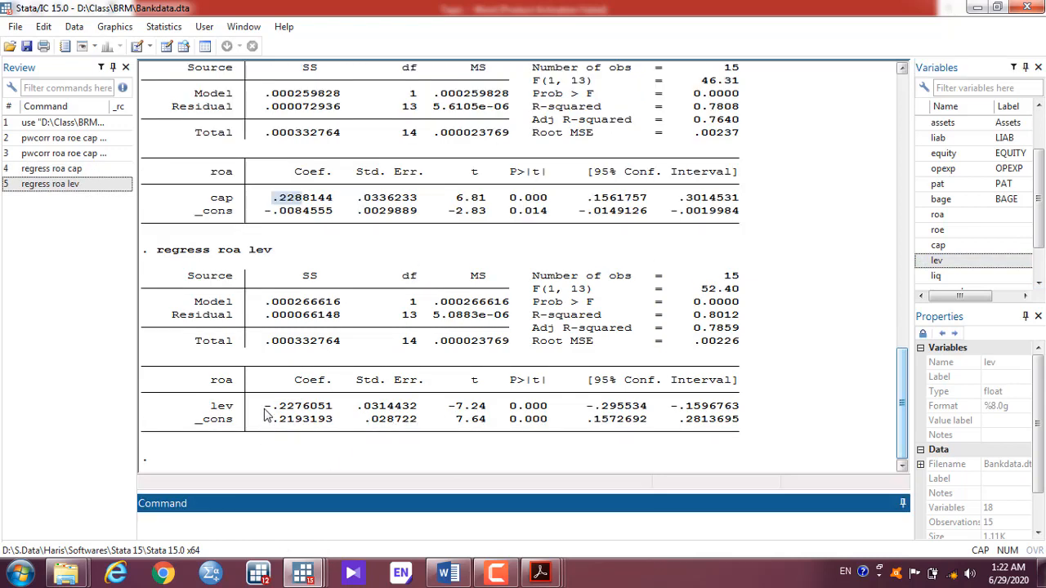
Step: Add a blank line under POSITIVE RELATIONSHIP and select the ROA equation line
key(alt+Tab)
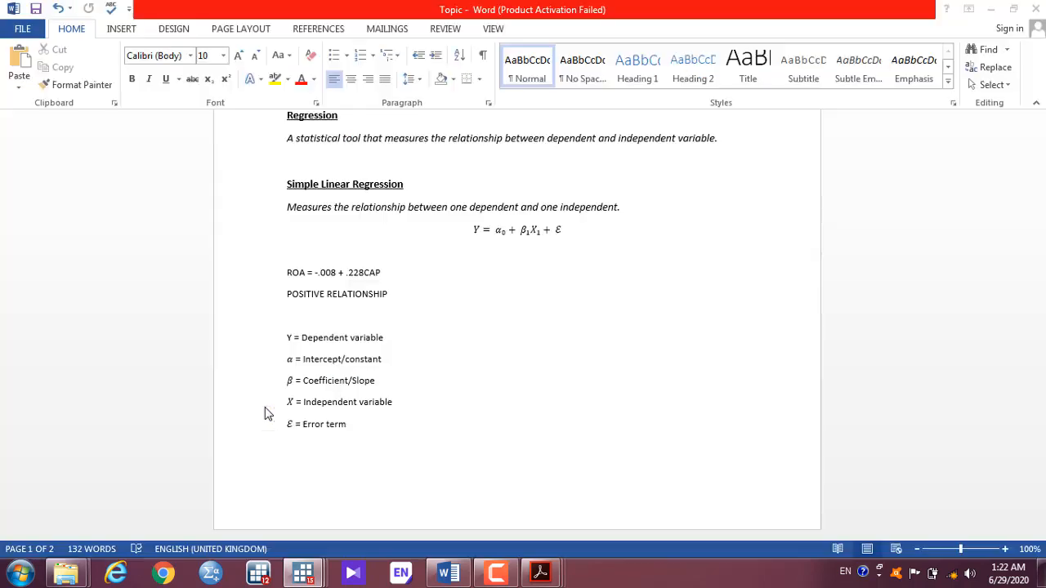
click(421, 295)
key(Return)
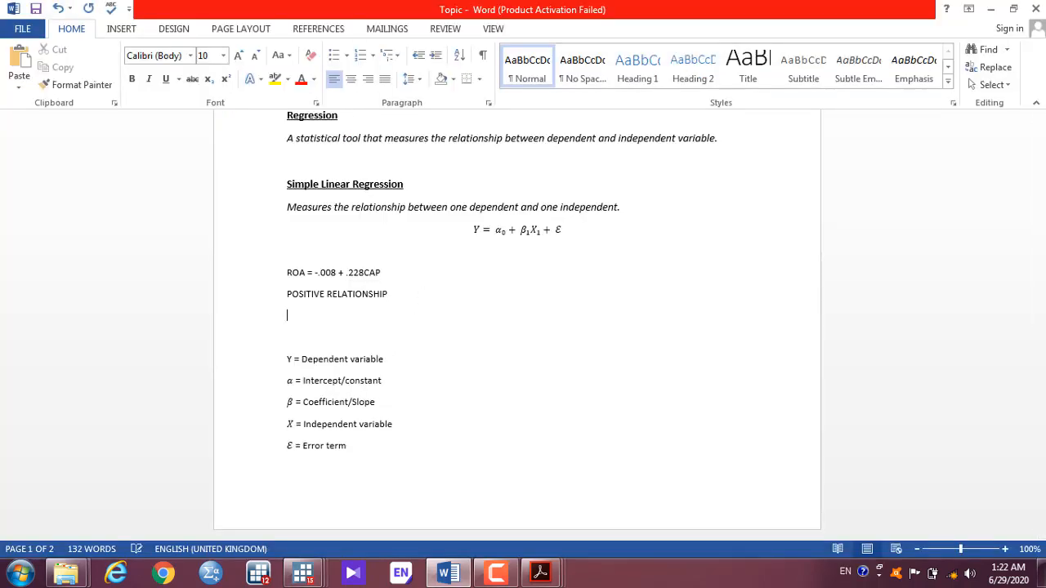
drag(388, 273, 297, 266)
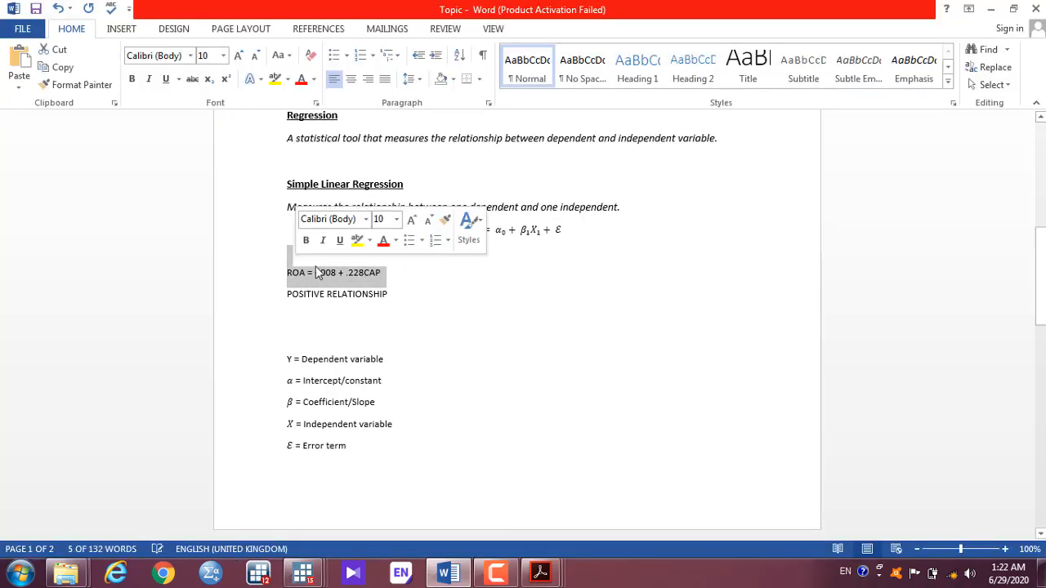
Step: Copy the ROA equation onto the new blank line below
drag(389, 273, 296, 273)
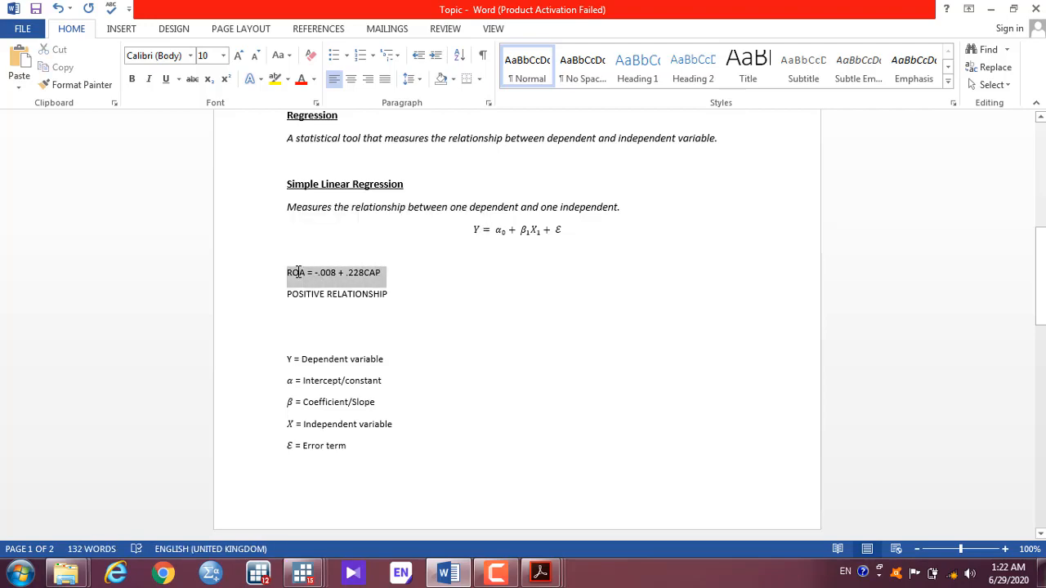
key(ctrl+c)
click(317, 322)
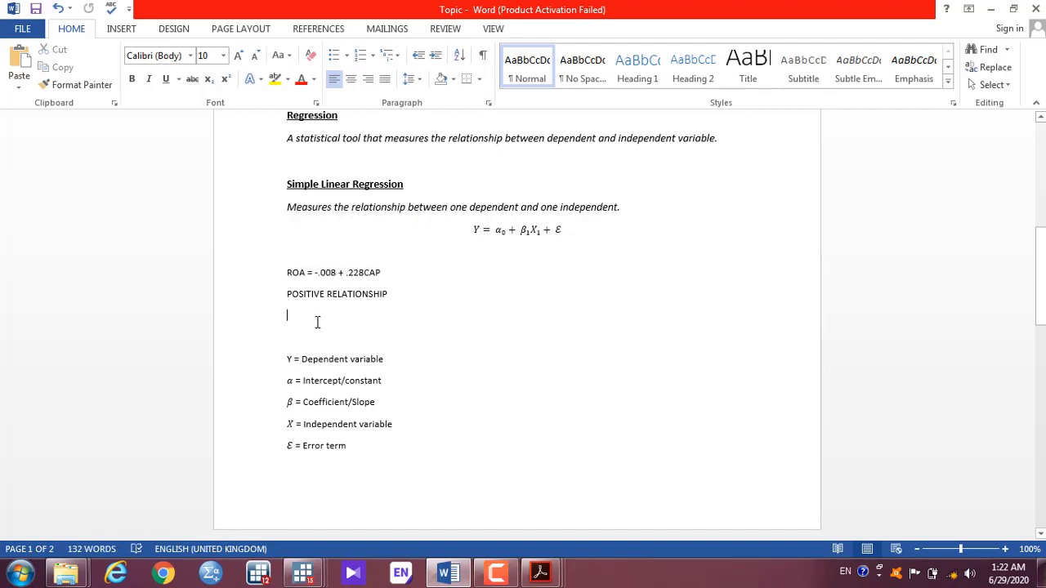
key(ctrl+v)
Step: Change the copied equation's constant to 0.219 and its sign to minus
key(alt+Tab)
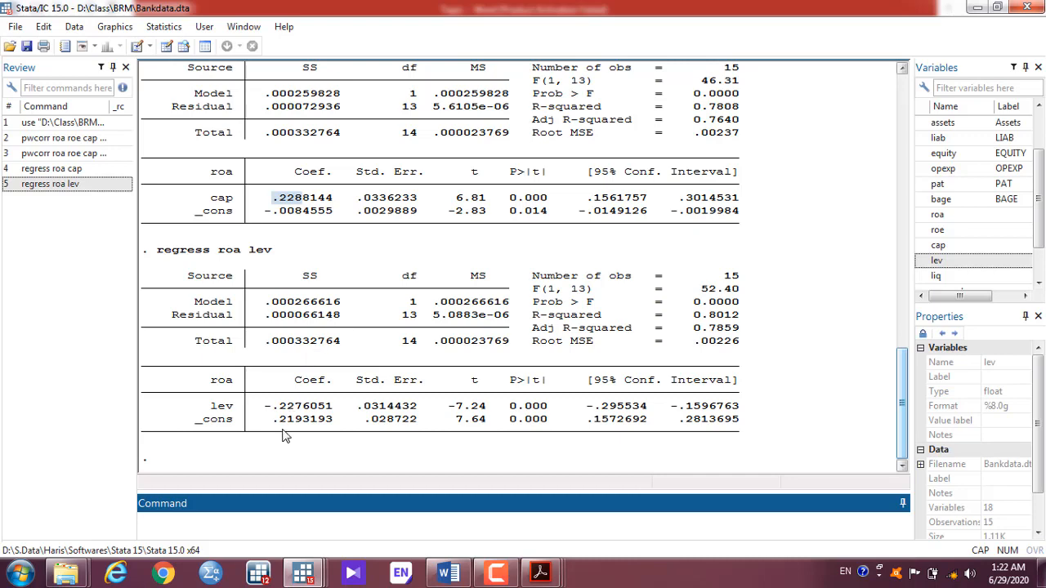
key(alt+Tab)
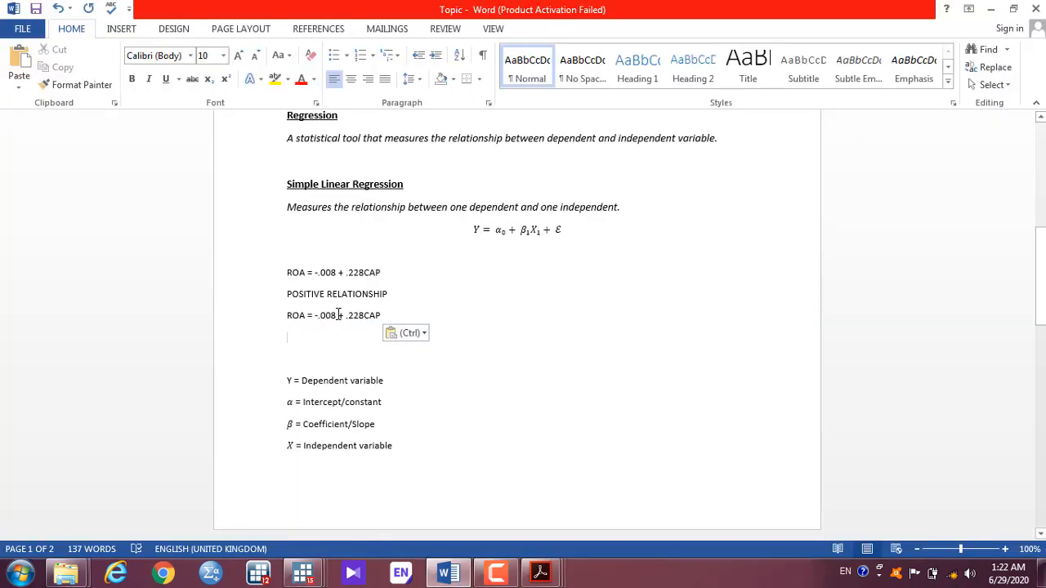
key(BackSpace)
key(BackSpace)
key(BackSpace)
text(213)
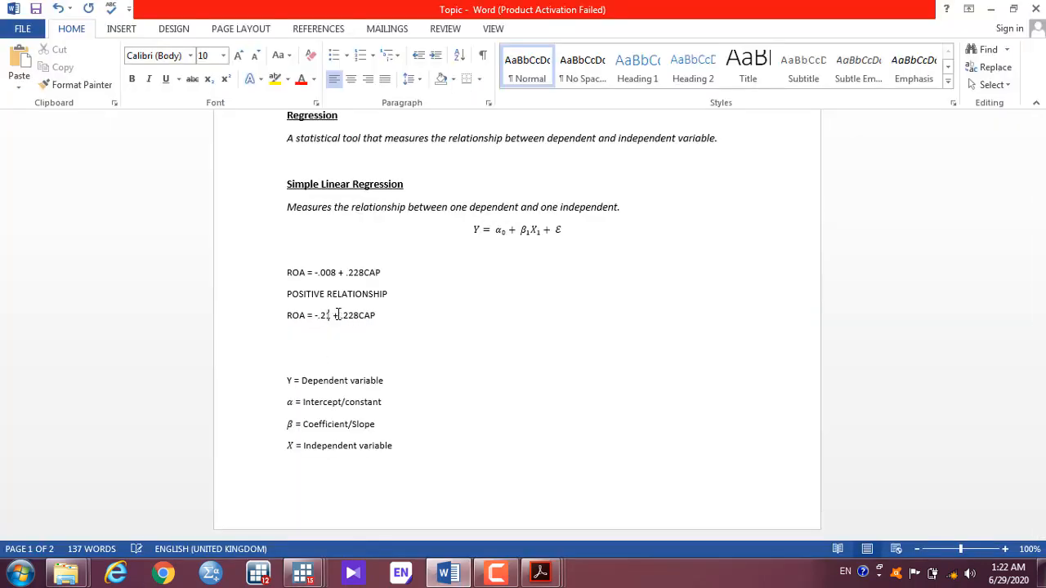
key(alt+Tab)
key(alt+Tab)
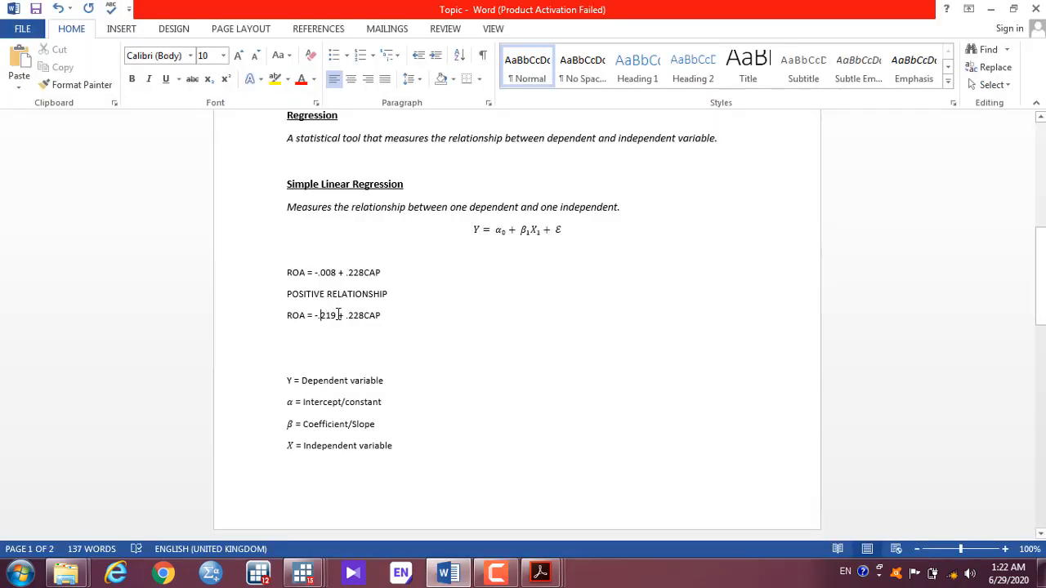
key(BackSpace)
text(0)
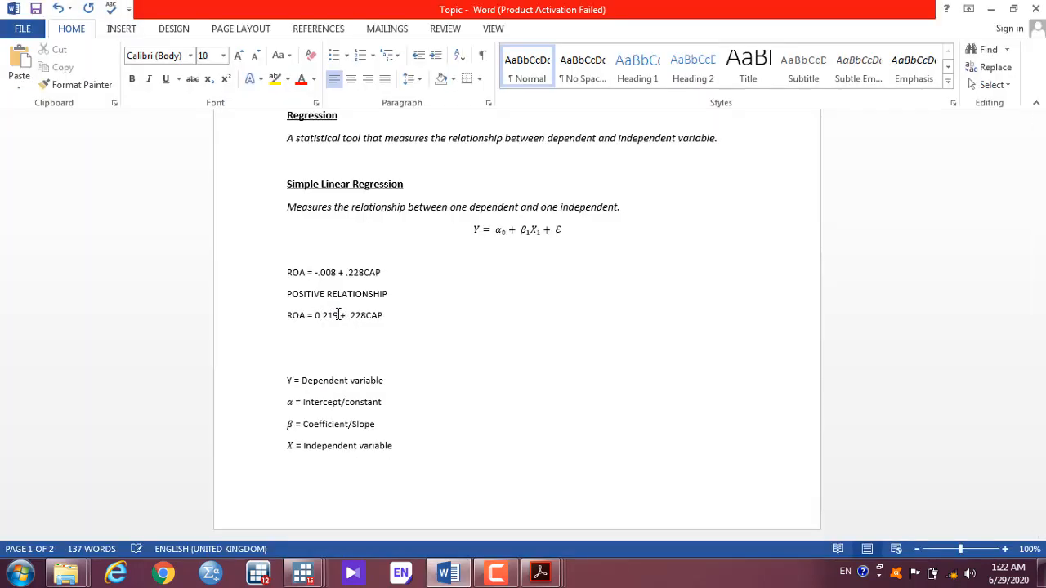
key(shift+Right)
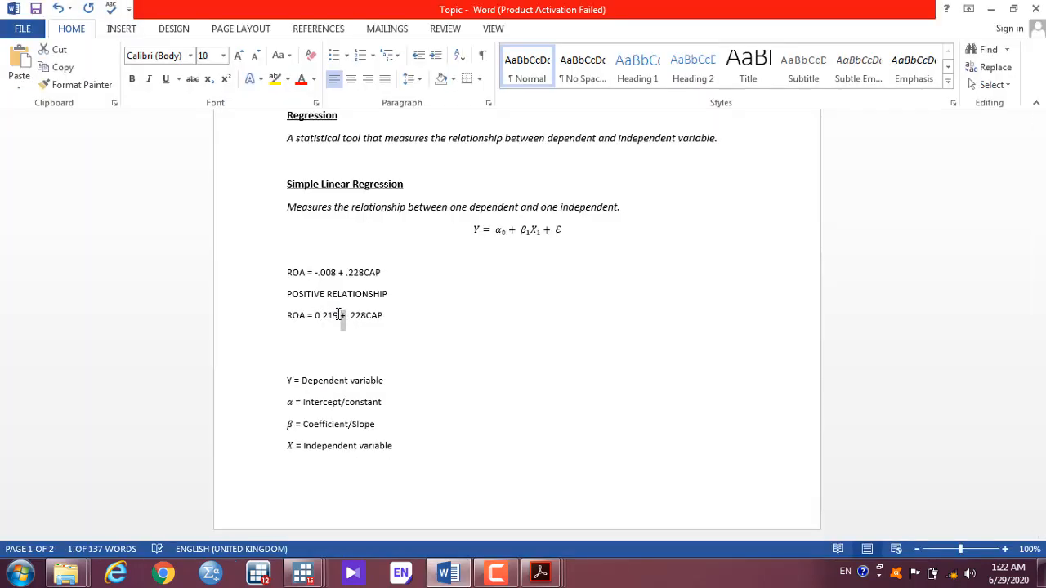
text(-)
Step: Replace CAP with the leverage term IIV after .228
key(Right)
key(shift+Right)
key(shift+Right)
key(shift+Right)
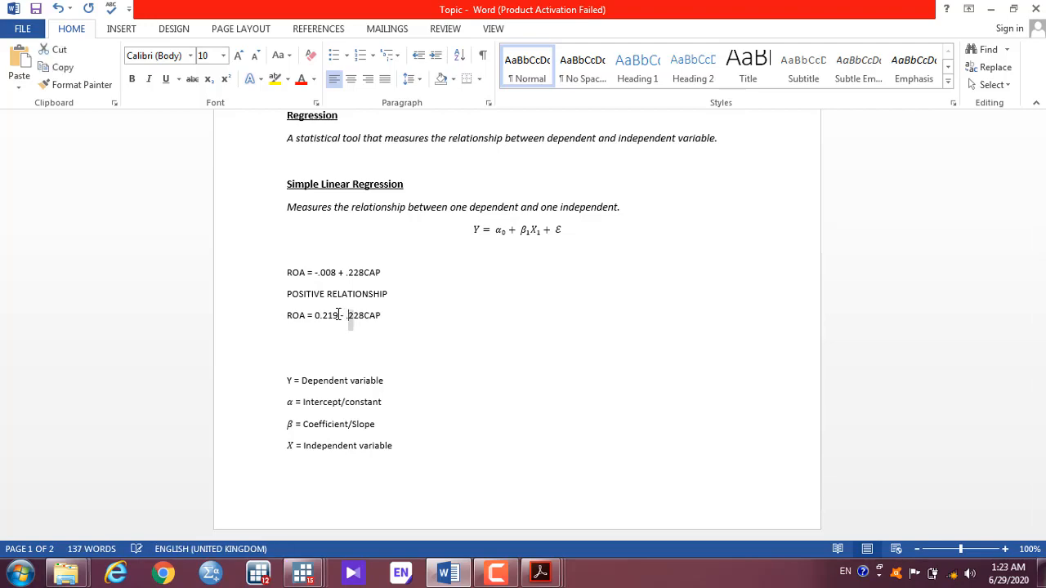
key(alt+Tab)
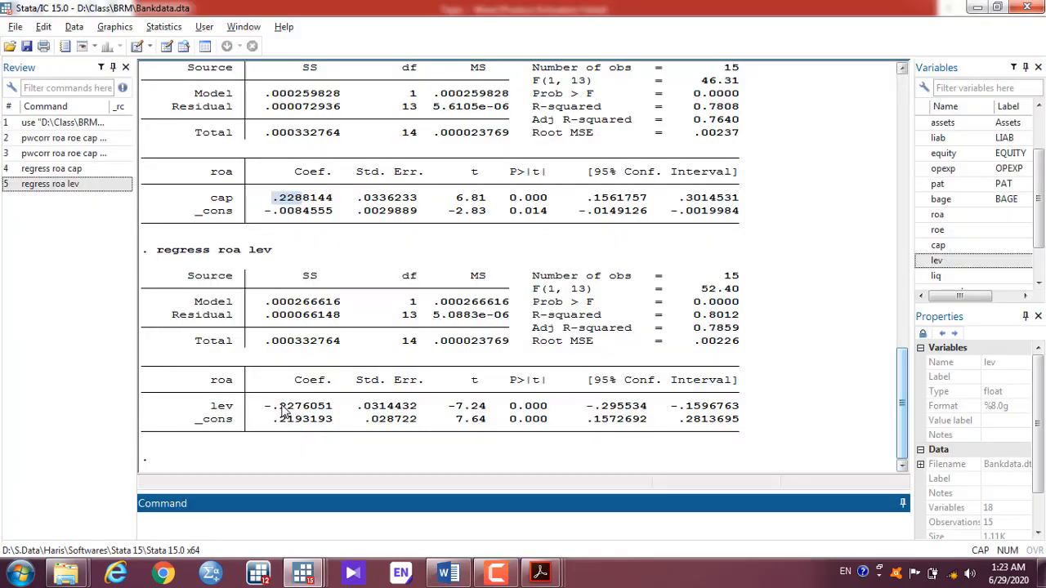
key(alt+Tab)
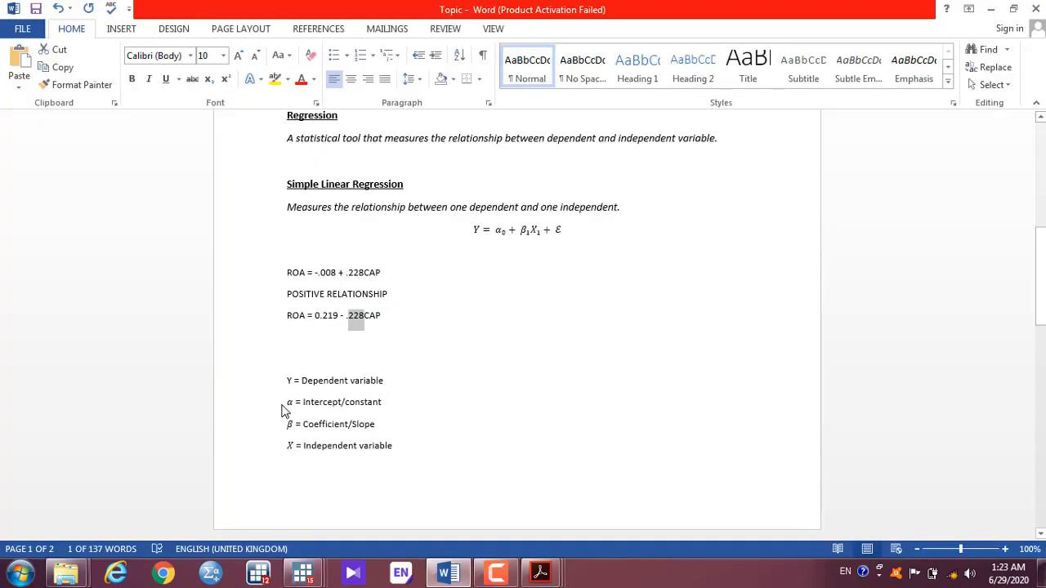
click(381, 316)
key(BackSpace)
key(BackSpace)
key(BackSpace)
text(liv)
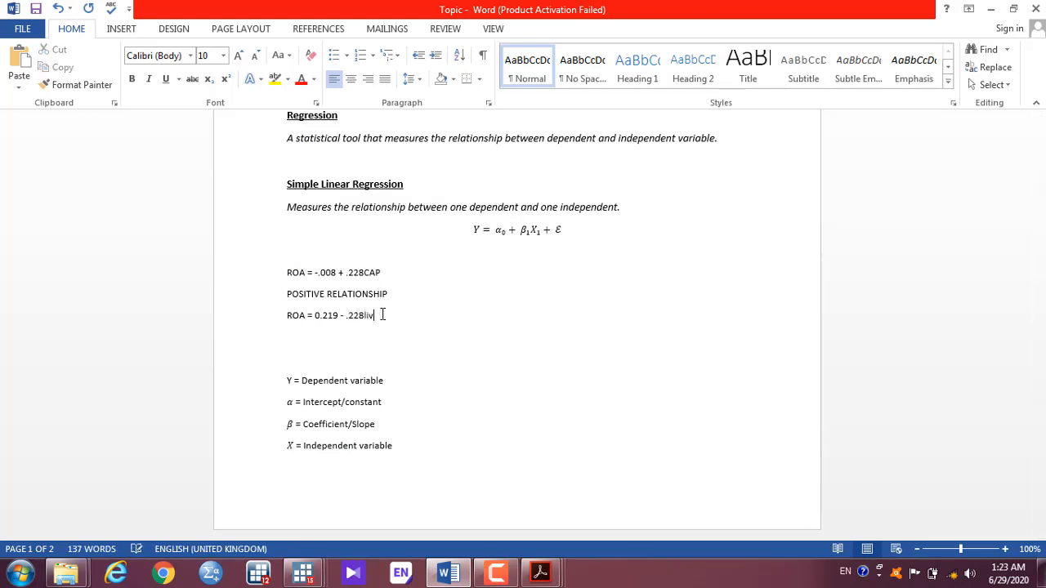
key(BackSpace)
key(BackSpace)
text(IV)
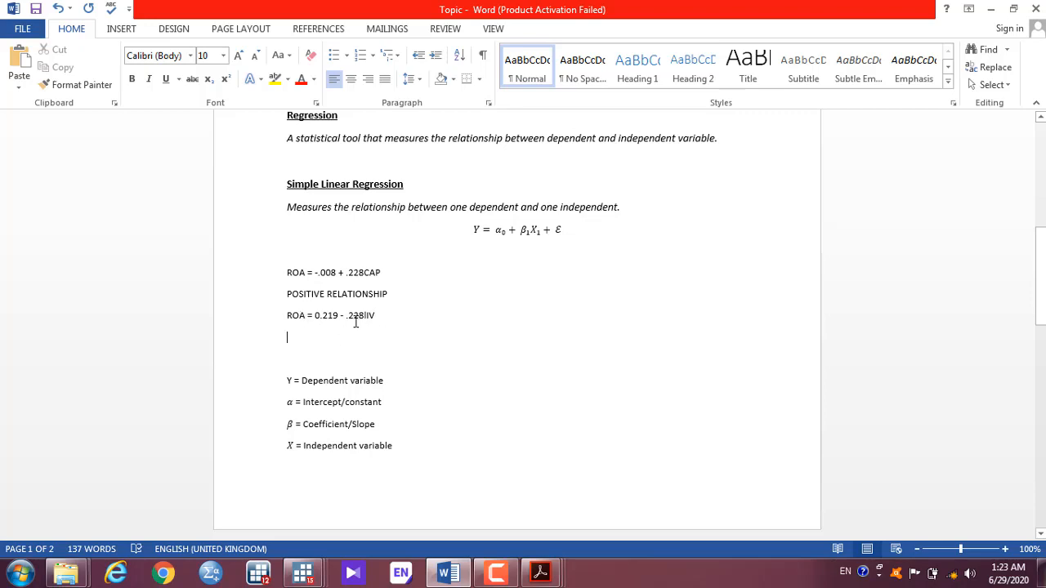
Step: Add a 'Negative relationship' line under the second ROA equation and save the notes
text(m=)
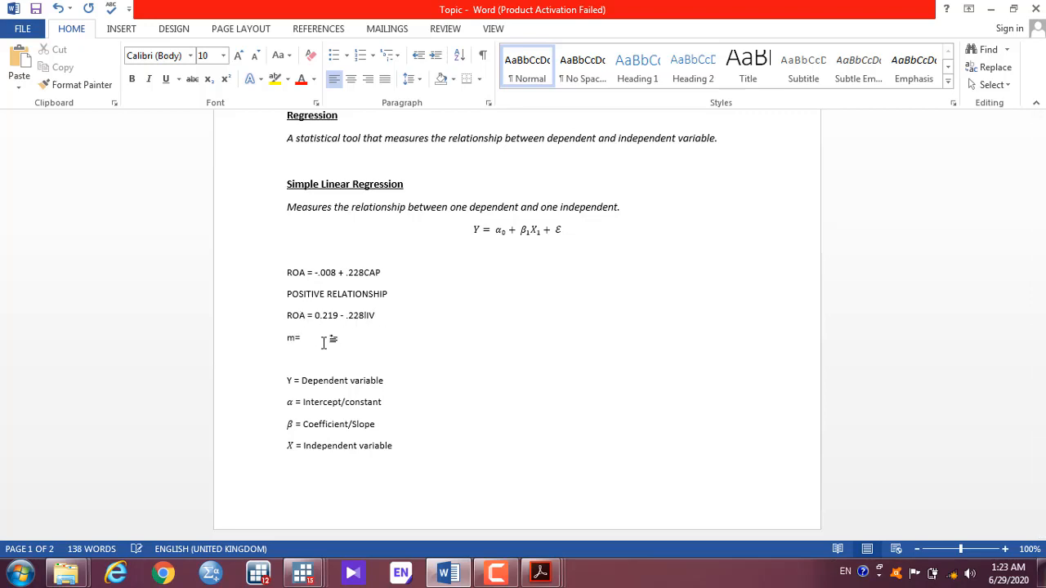
key(BackSpace)
key(BackSpace)
key(BackSpace)
text(n)
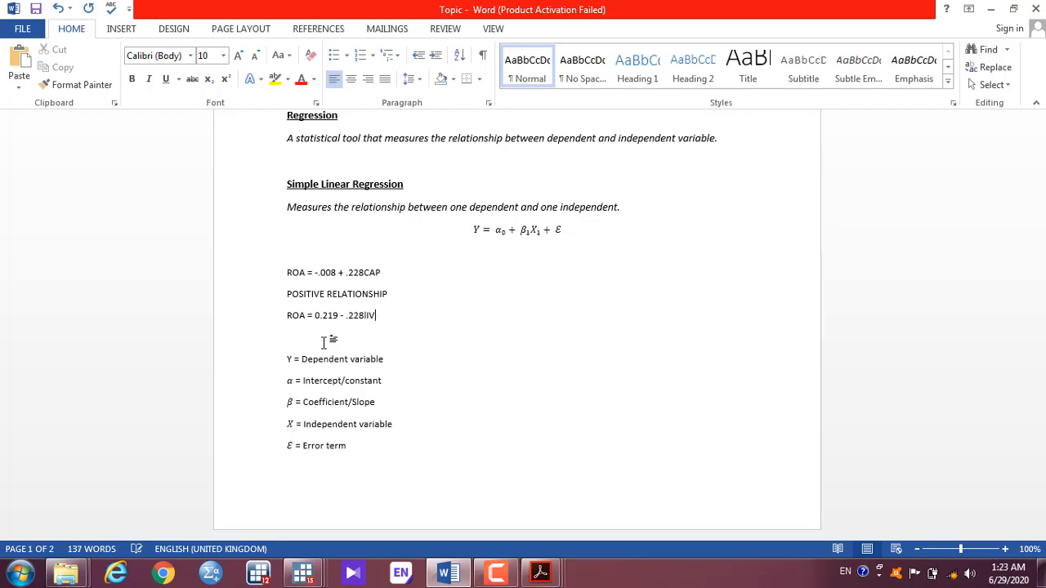
key(Return)
text(Negtaive re)
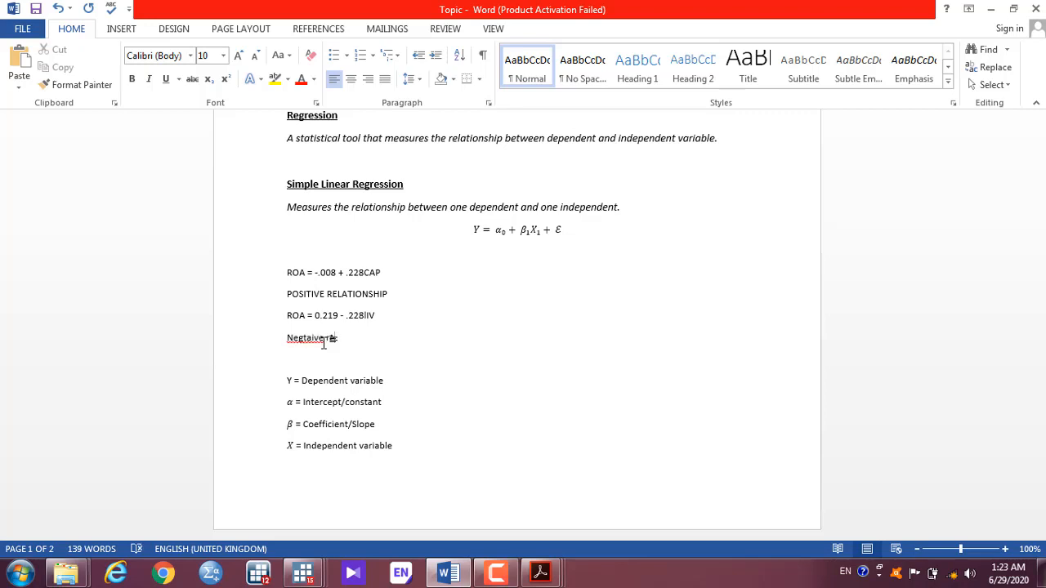
key(BackSpace)
key(BackSpace)
key(BackSpace)
key(BackSpace)
key(BackSpace)
key(BackSpace)
key(BackSpace)
key(BackSpace)
text(ative relationship)
key(ctrl+s)
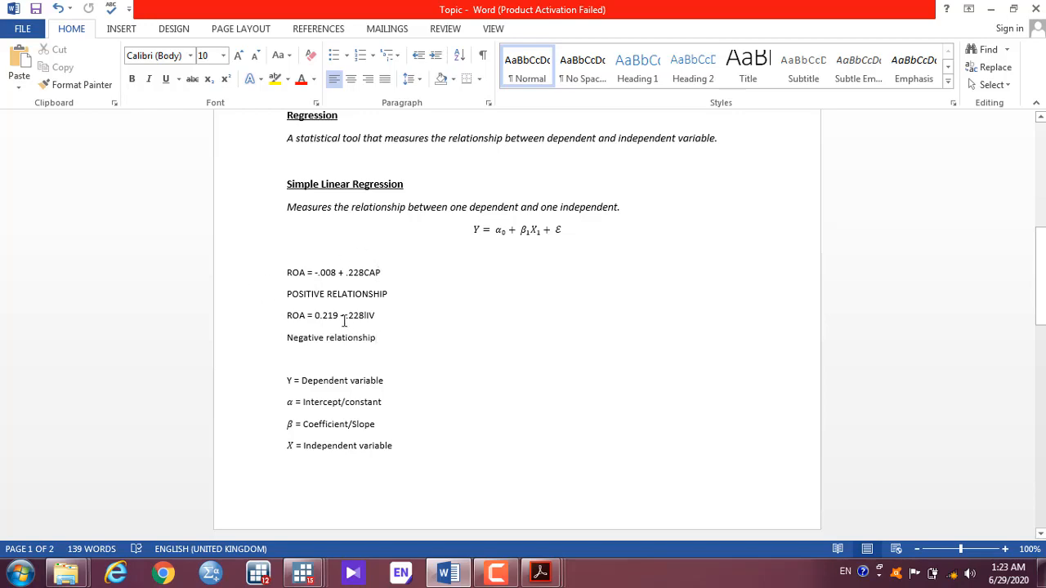
key(alt+Tab)
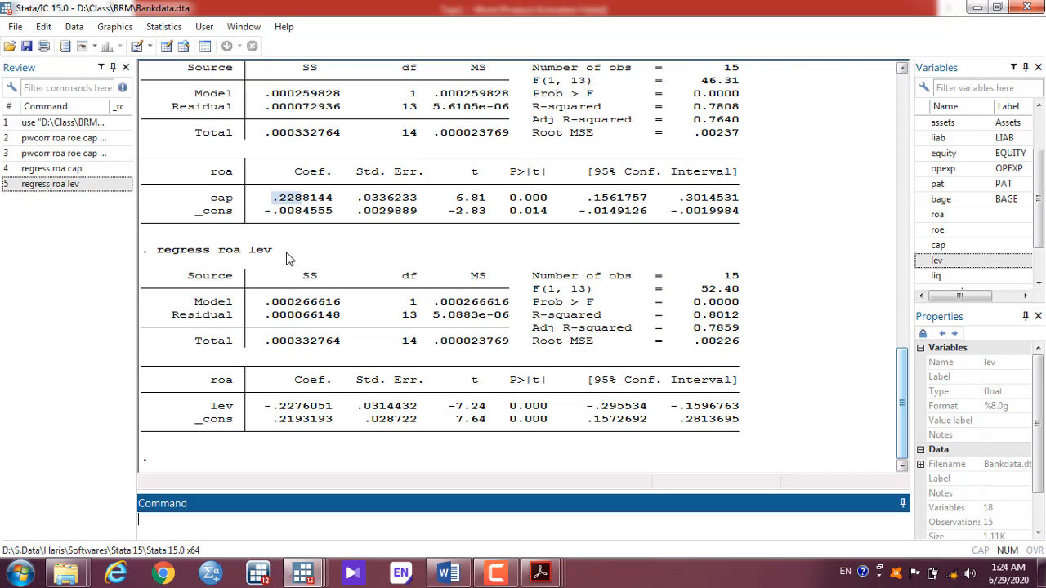
Step: Scroll the Word notes down to the Multiple Linear Regression section on page 2
key(alt+Tab)
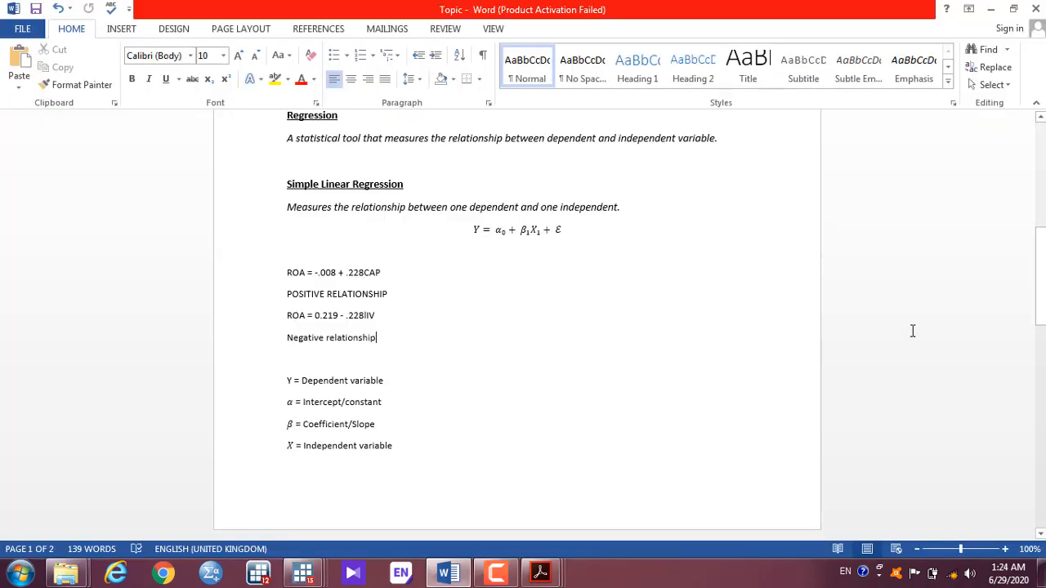
drag(1041, 266, 1039, 398)
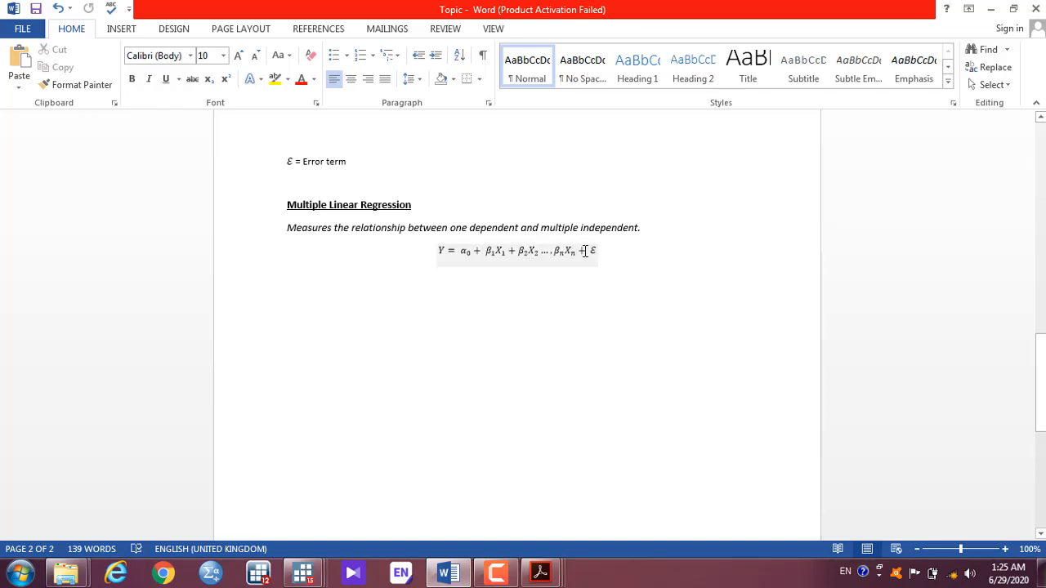
Step: Review the ROA model equation, then revisit the multiple regression equation on page 2
drag(1036, 368, 1032, 178)
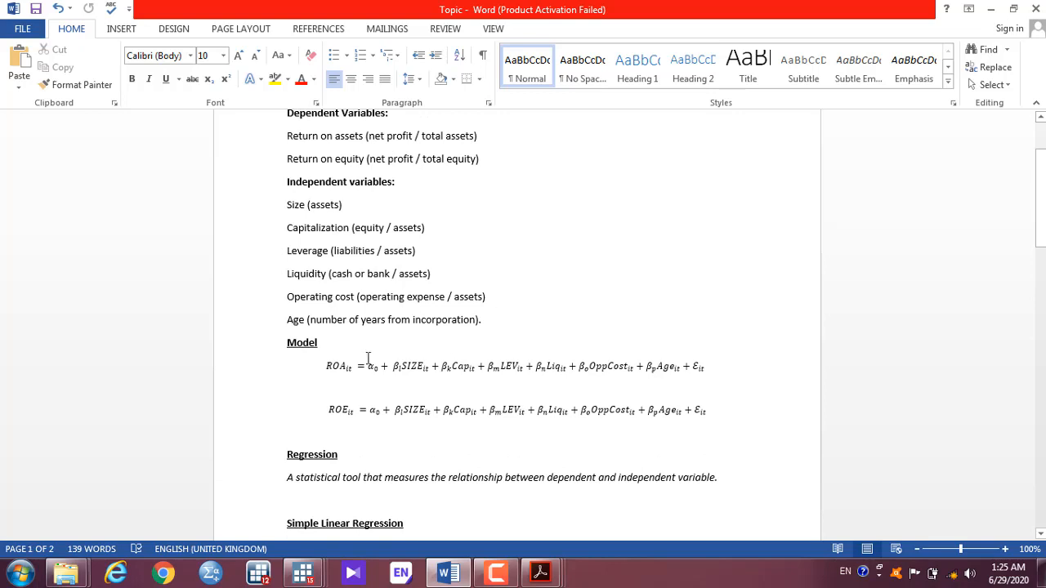
click(334, 365)
drag(333, 365, 713, 370)
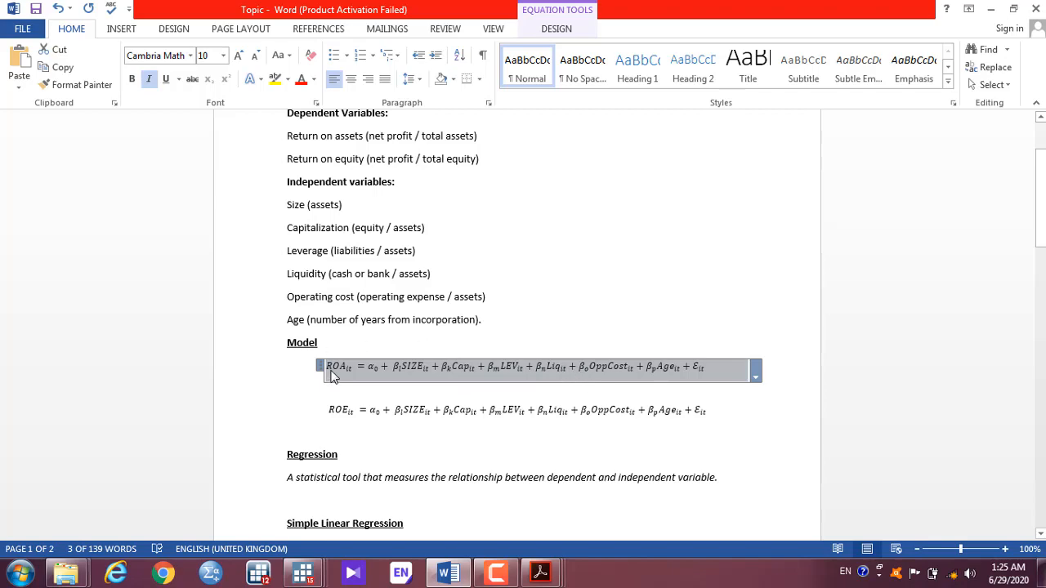
drag(1040, 200, 1040, 393)
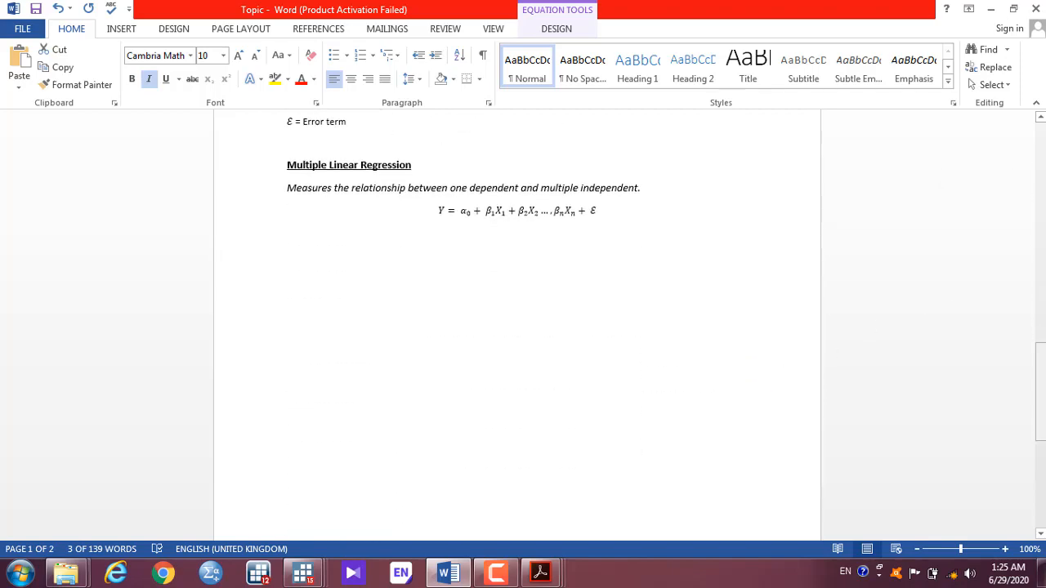
click(466, 228)
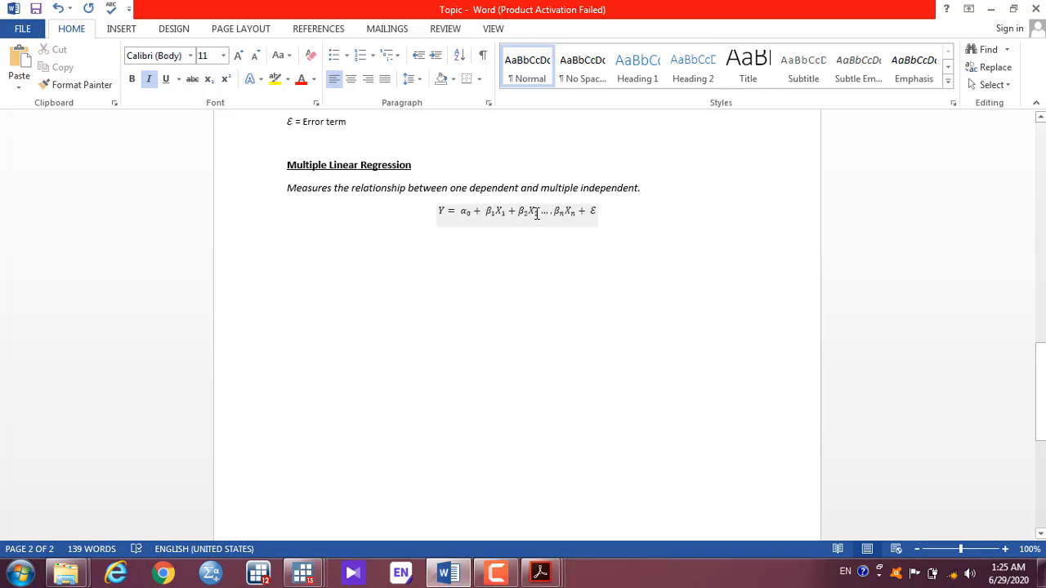
click(436, 211)
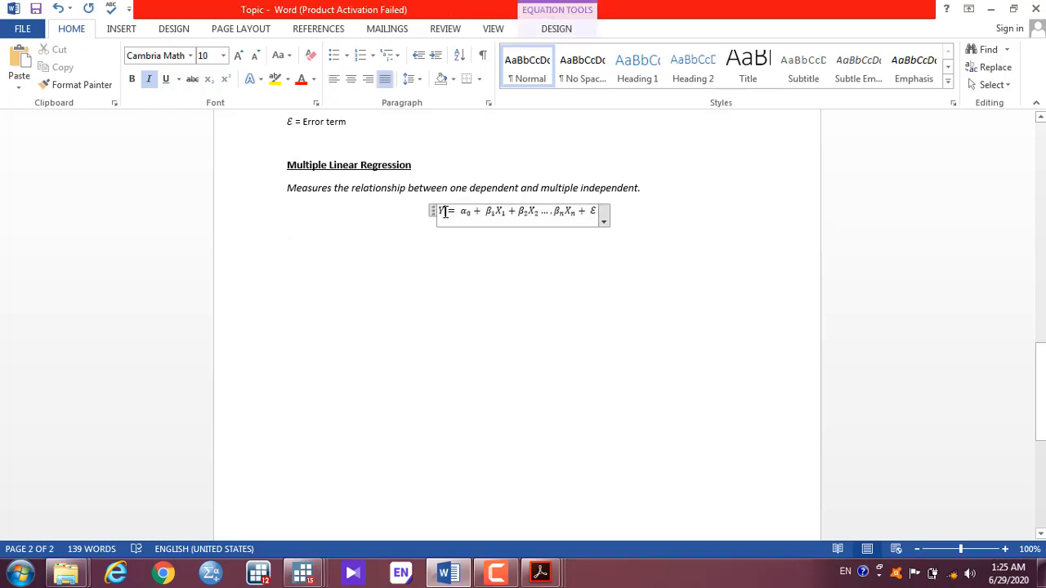
key(alt+Tab)
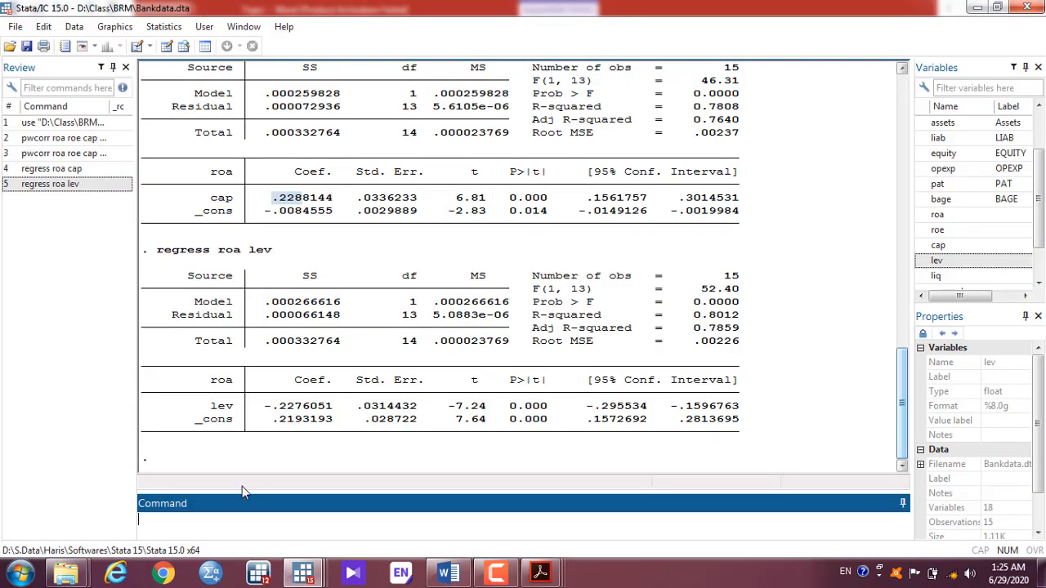
Step: Open the Linear regression dialog from Statistics > Linear models and related
click(164, 26)
mouse_move(218, 63)
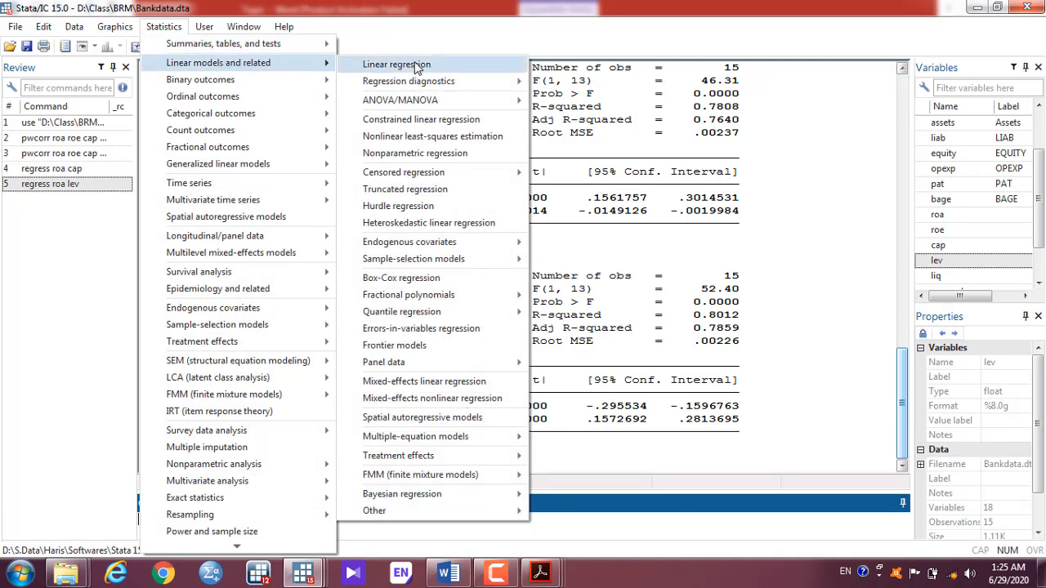
click(414, 65)
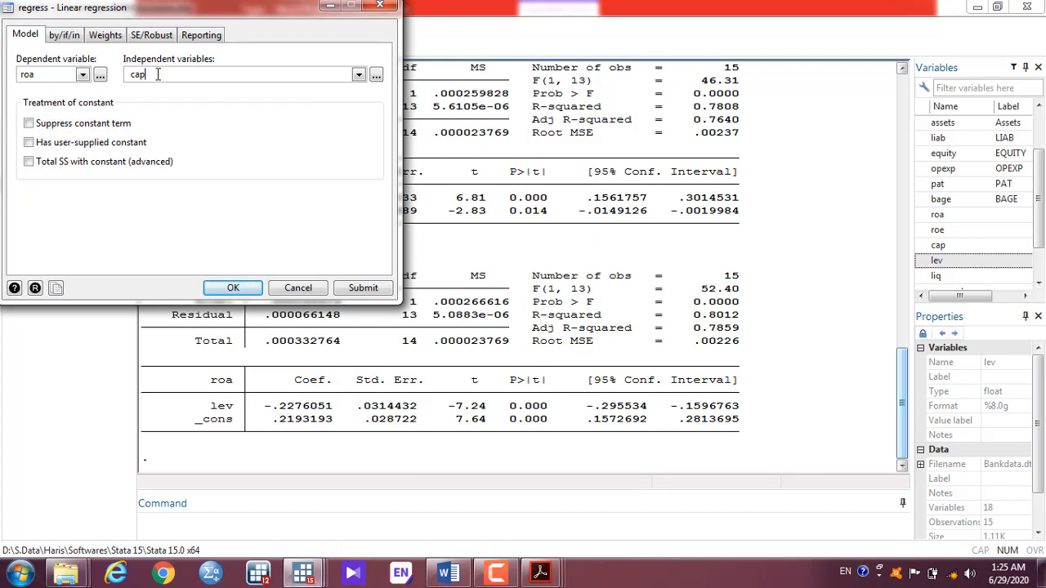
click(359, 75)
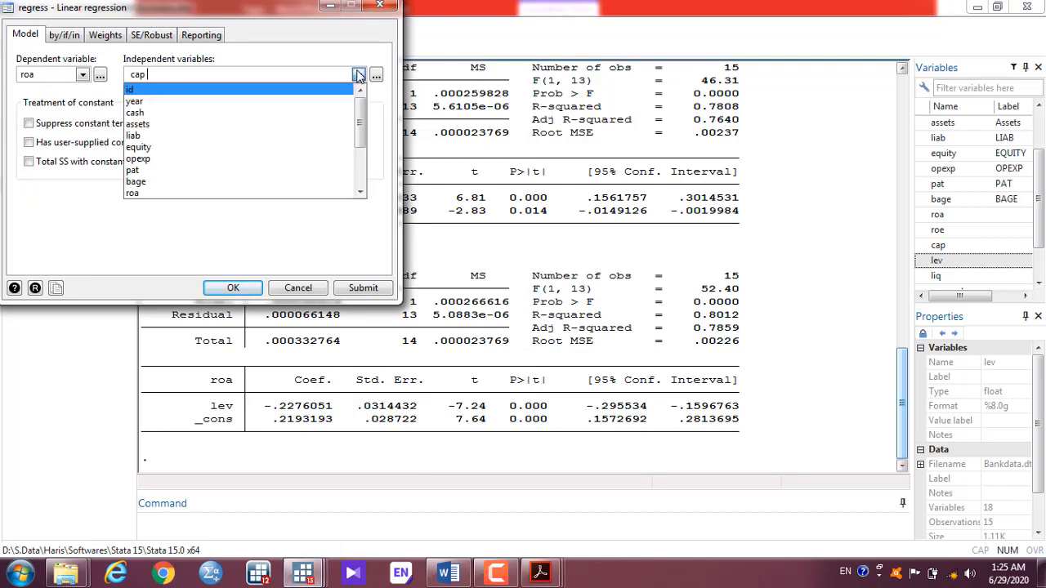
drag(360, 117, 362, 166)
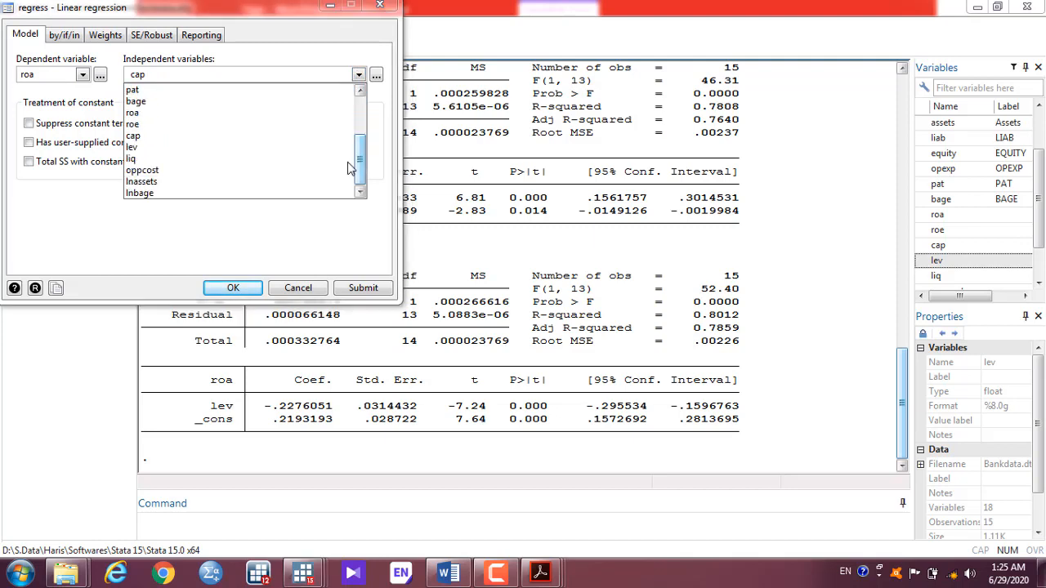
Step: Add lev, liq, oppcost, lnassets and lnbage after cap as independent variables and submit
click(141, 149)
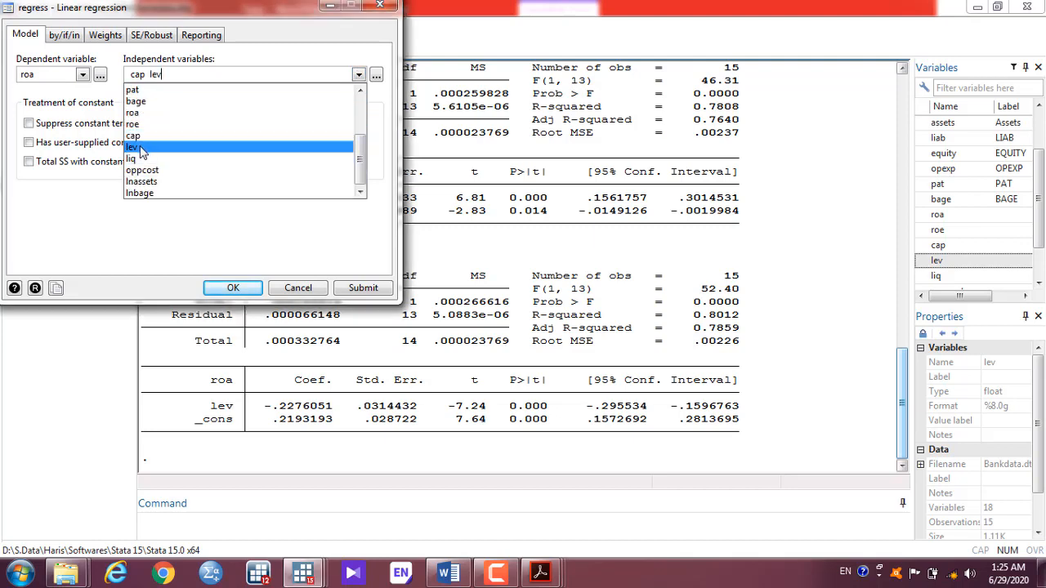
click(143, 159)
click(146, 171)
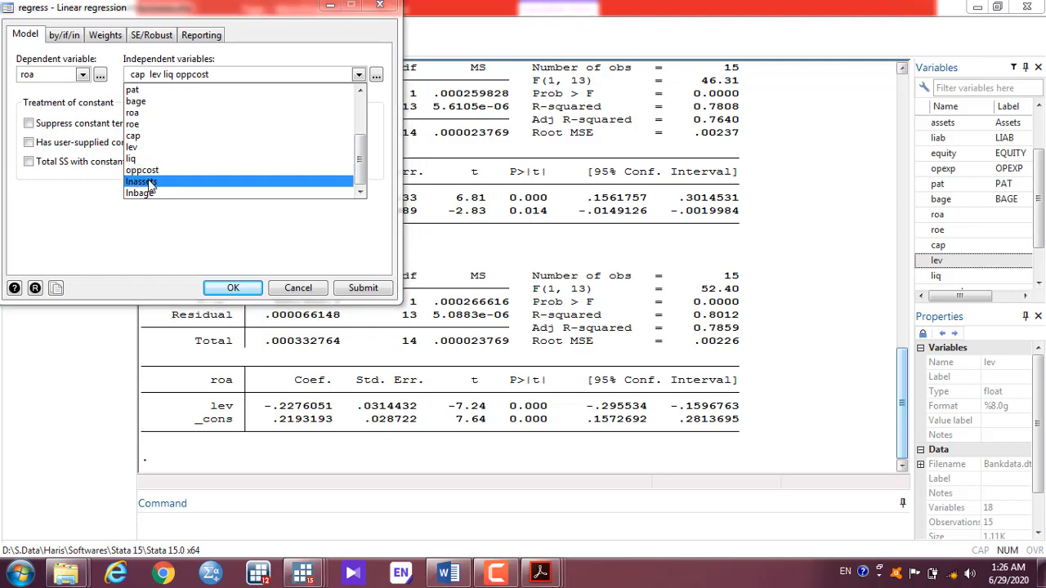
click(149, 184)
click(141, 192)
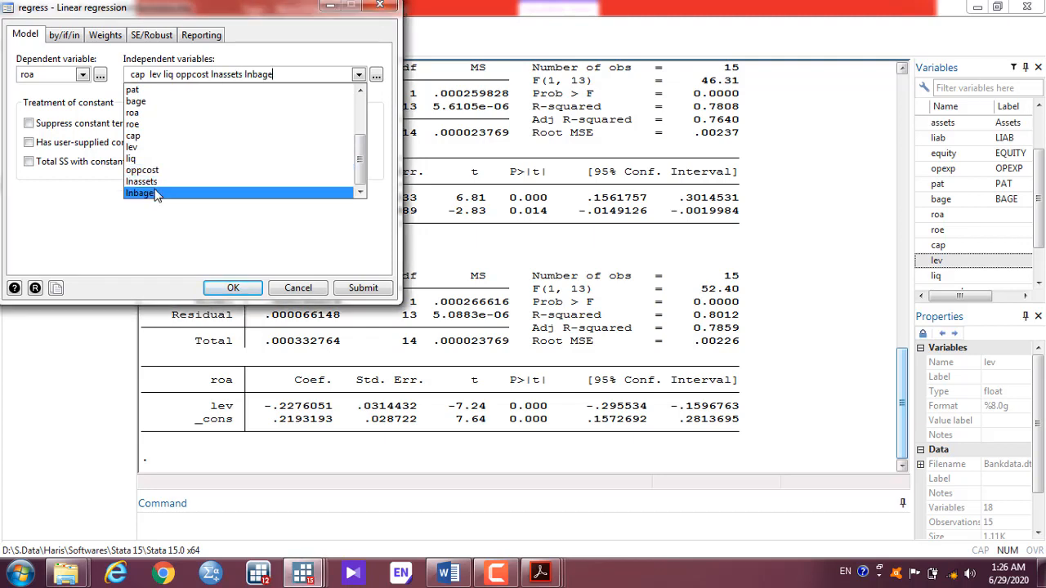
click(360, 292)
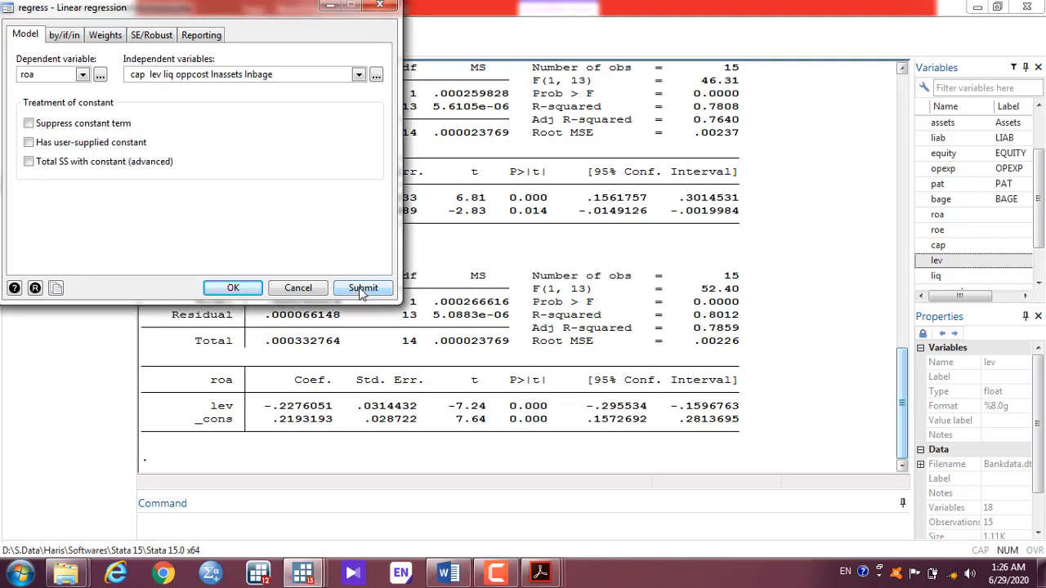
click(360, 292)
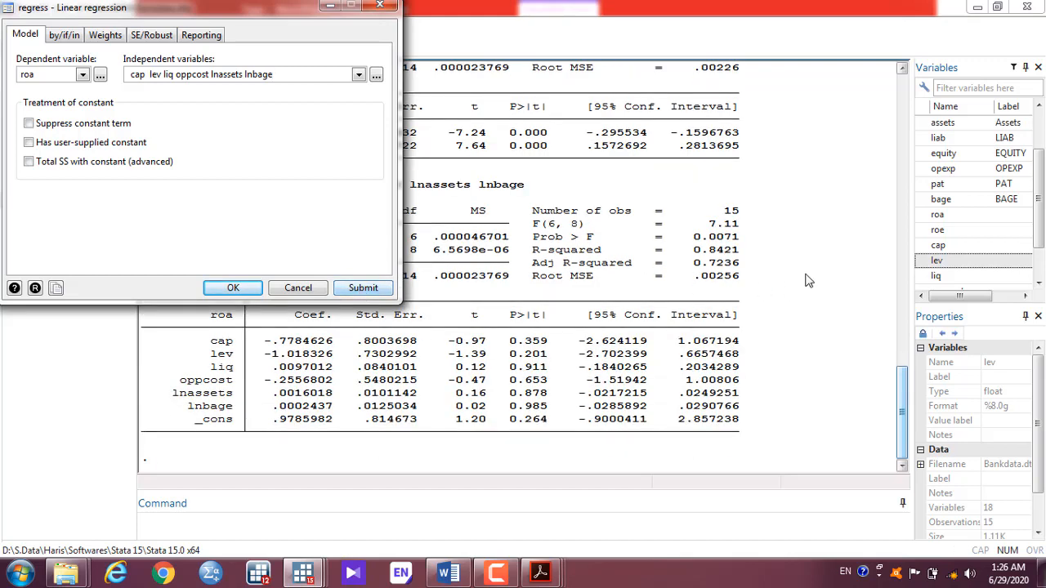
click(805, 281)
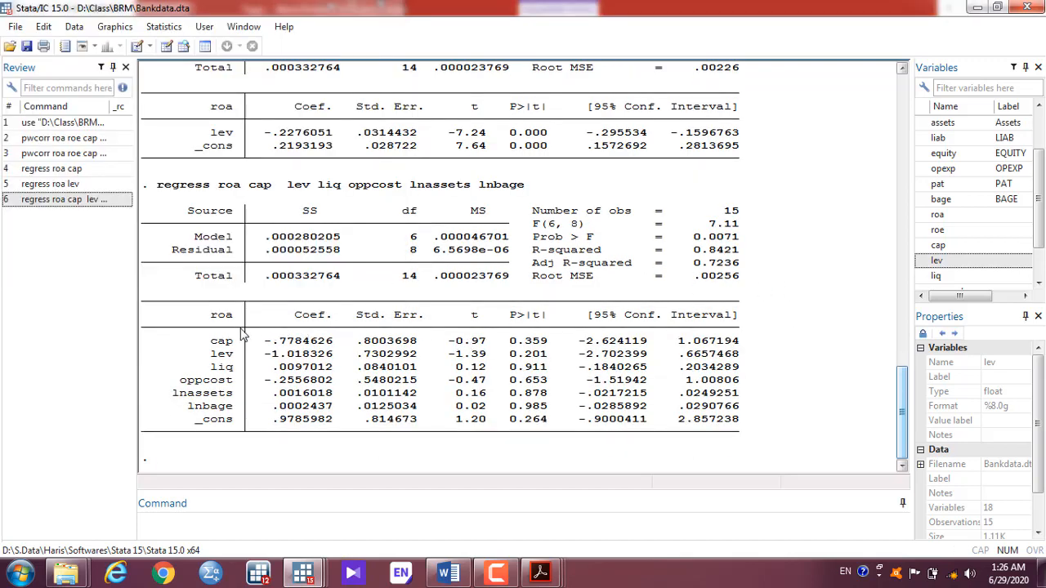
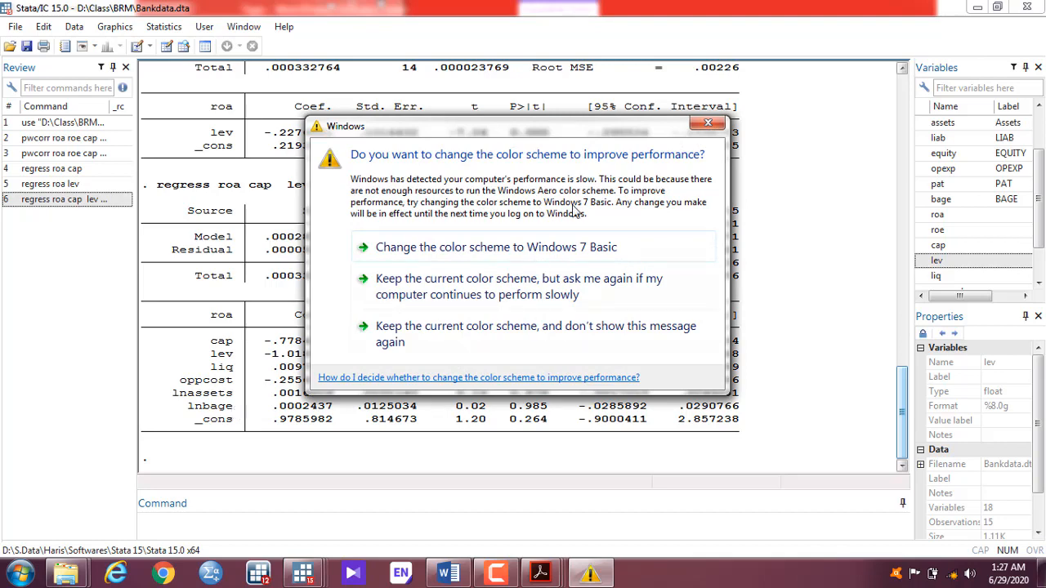
Step: Dismiss the colour-scheme prompt to reveal the roa regression with R-squared 0.8421
click(705, 124)
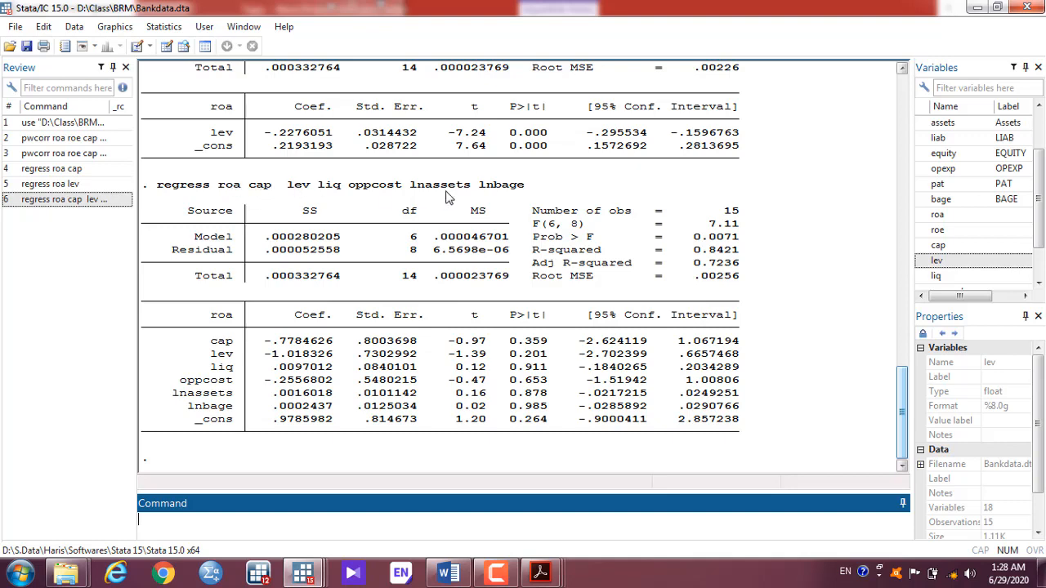
Step: Edit the recalled roa regression into 'regress cap roa lev liq oppcost lnassets lnbage' and run it
click(91, 201)
click(209, 521)
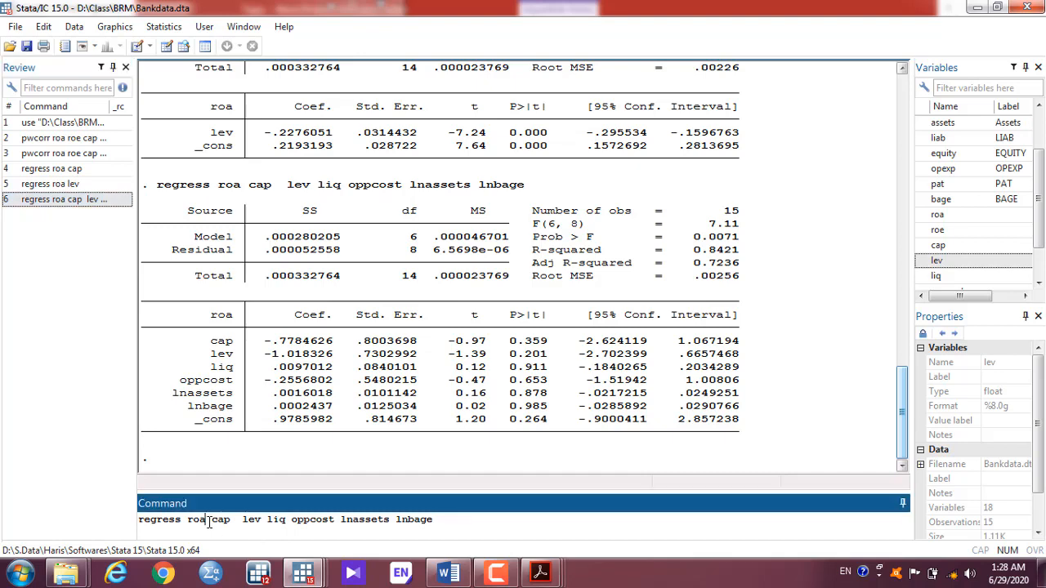
key(BackSpace)
key(BackSpace)
key(BackSpace)
key(BackSpace)
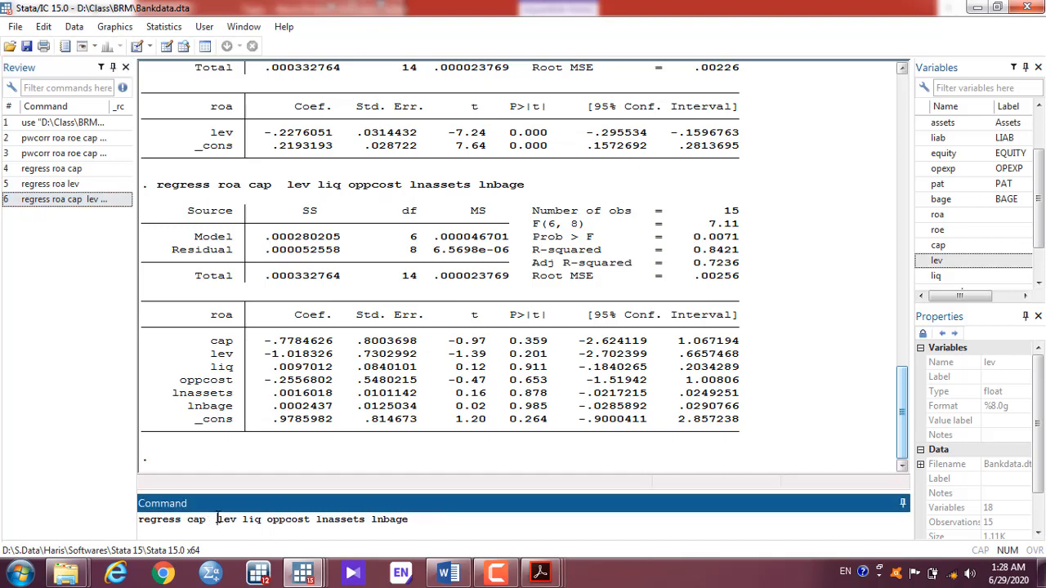
text(ro)
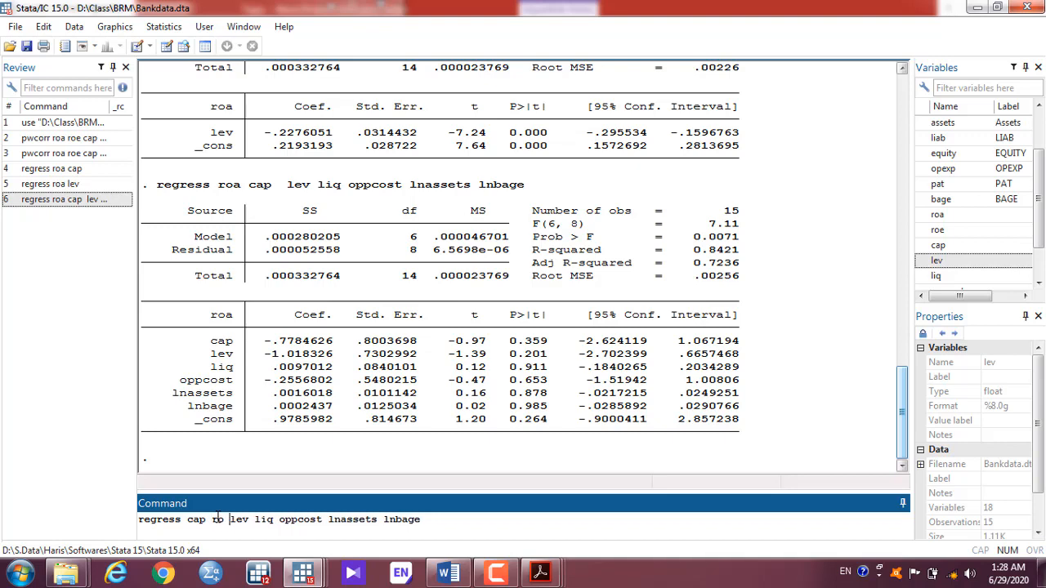
key(BackSpace)
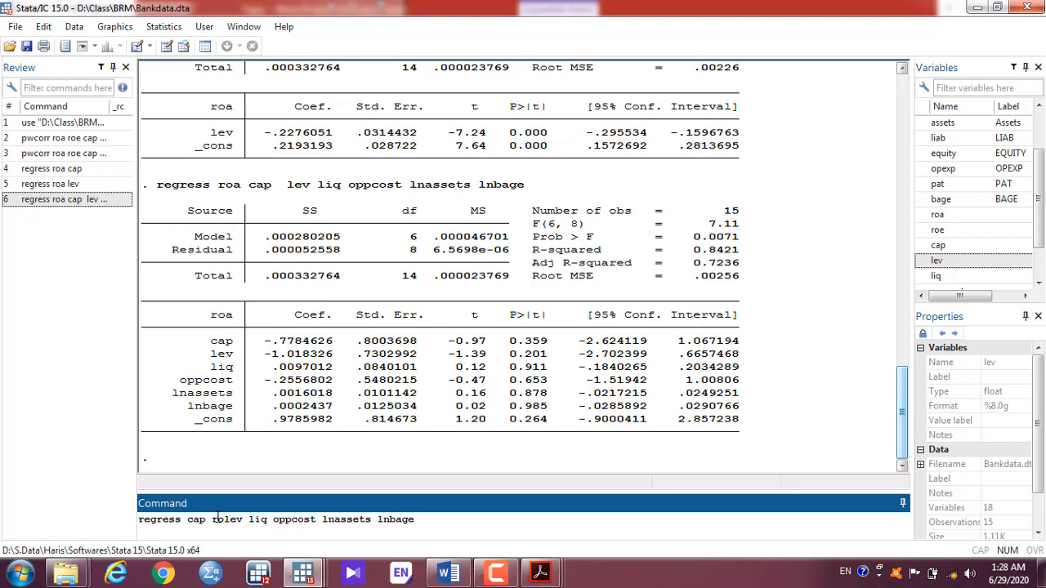
text(a)
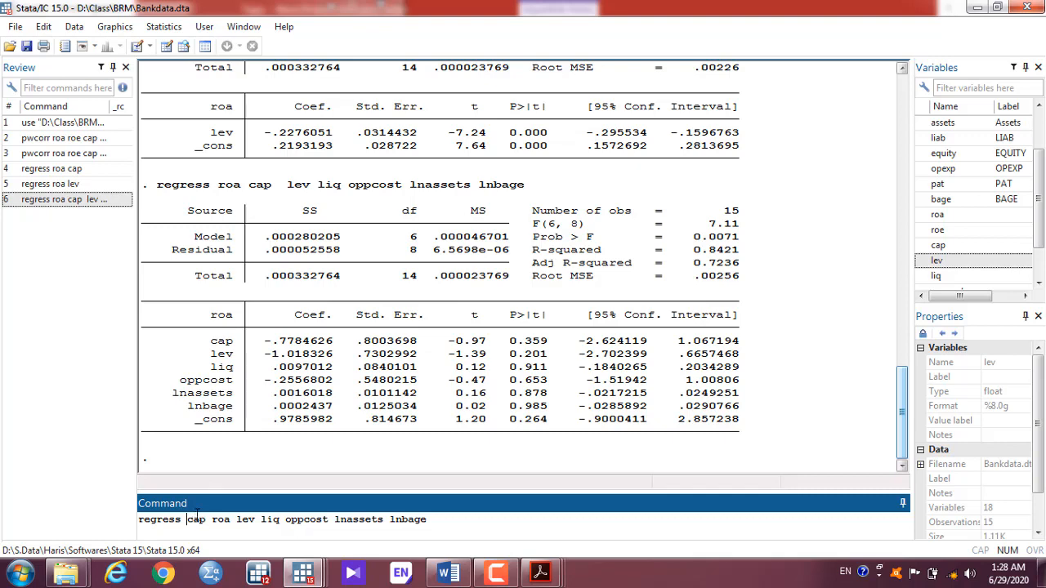
click(189, 520)
key(Return)
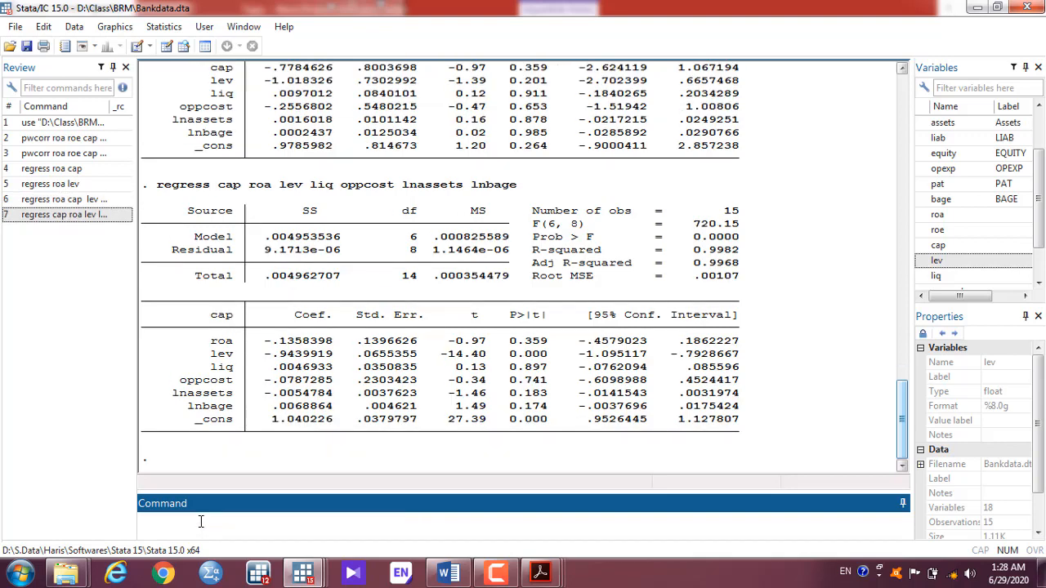
click(218, 325)
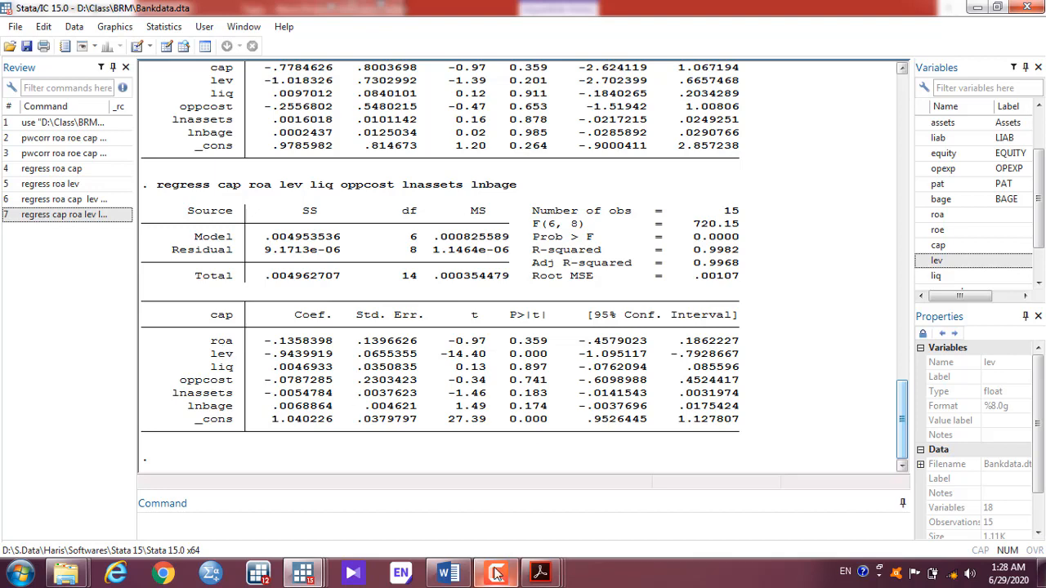
mouse_move(533, 577)
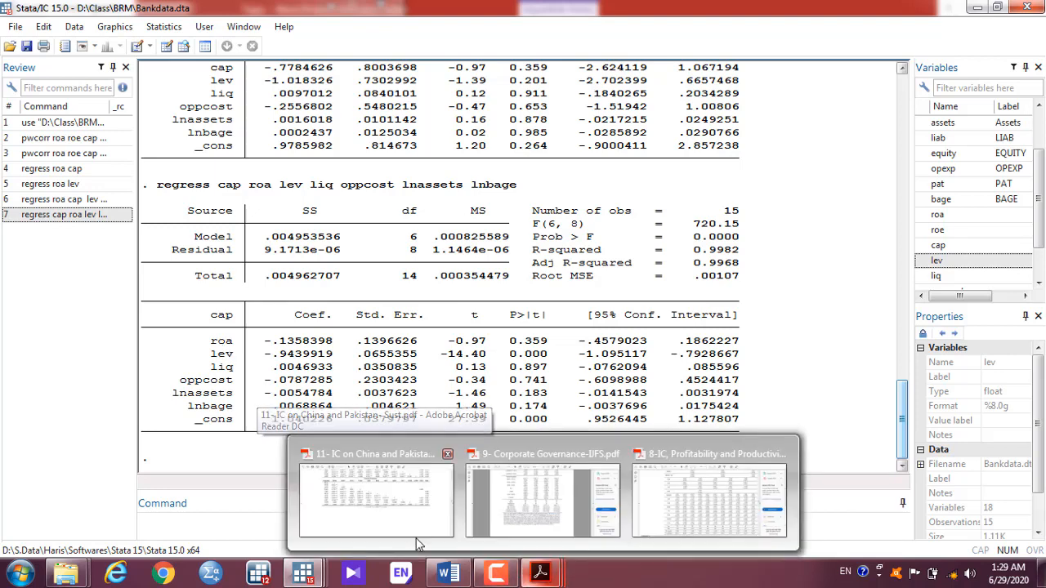
Step: Open the China and Pakistan paper and scroll down to Table 8's regression results
click(421, 474)
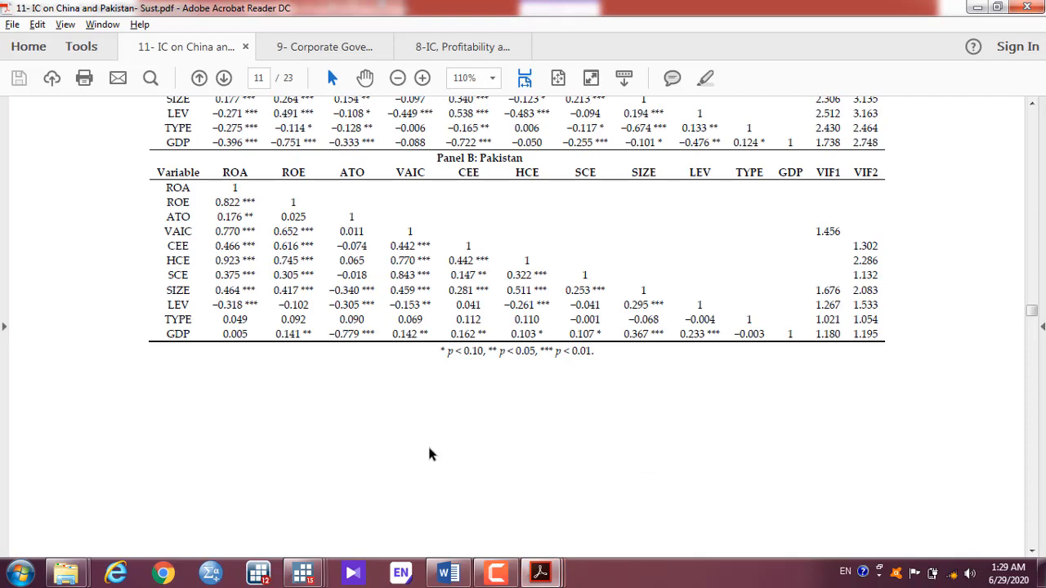
scroll(429, 449, down, 5)
scroll(428, 448, down, 5)
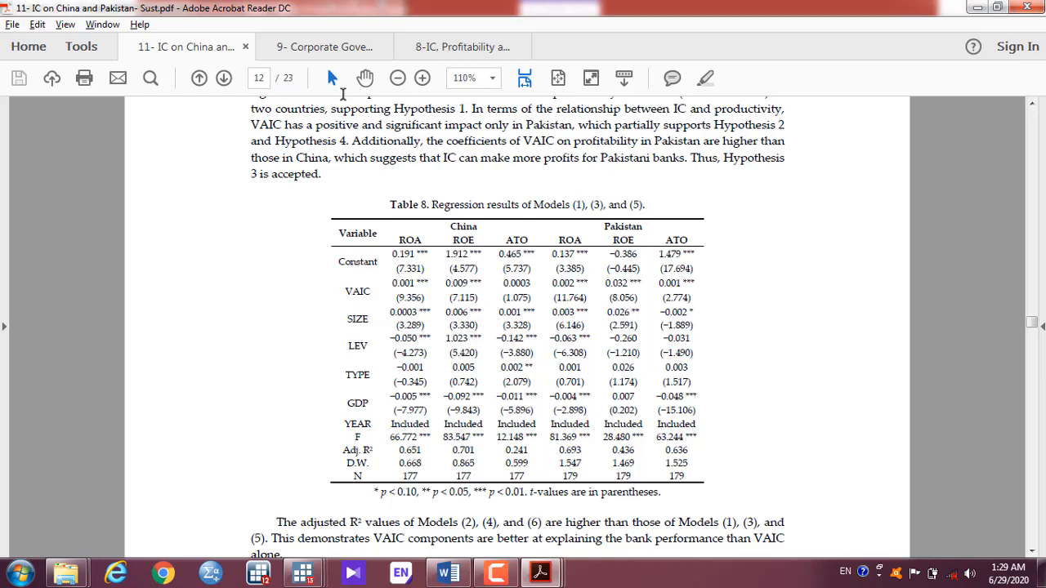
Step: Check the Constant row in the Corporate Governance paper, then return to Stata's cap regression
click(340, 46)
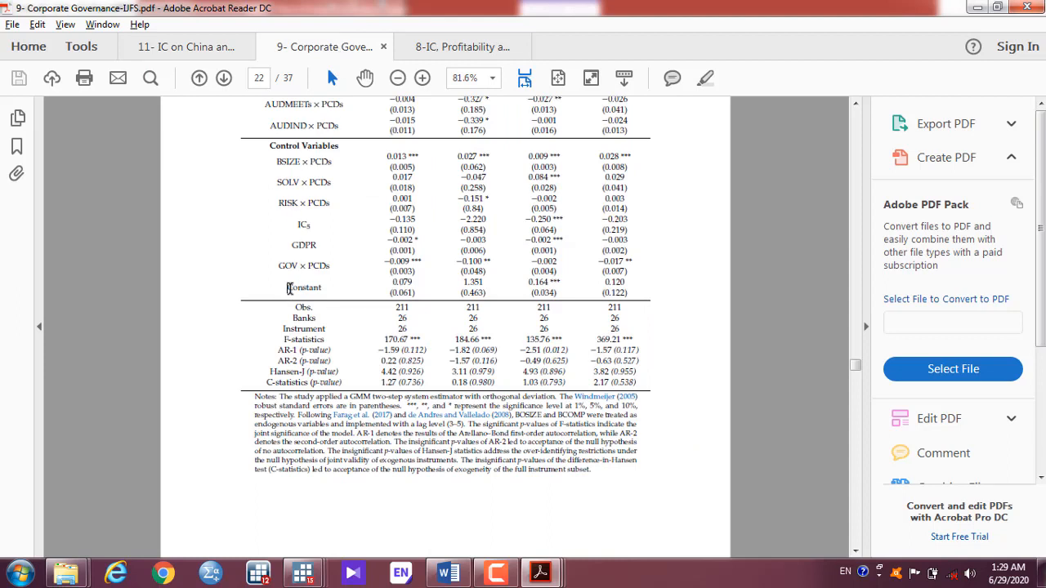
drag(286, 288, 331, 285)
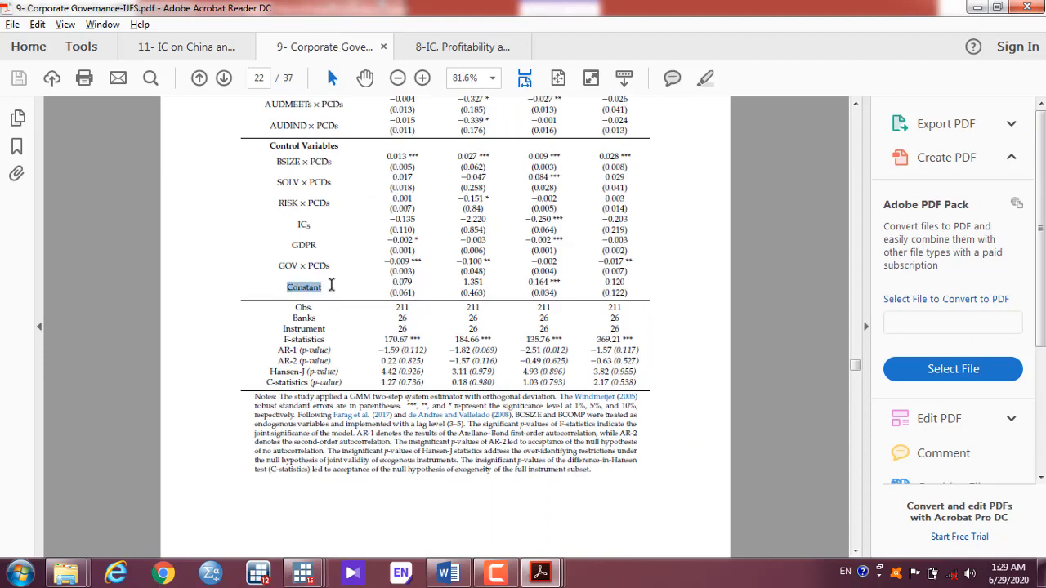
click(204, 47)
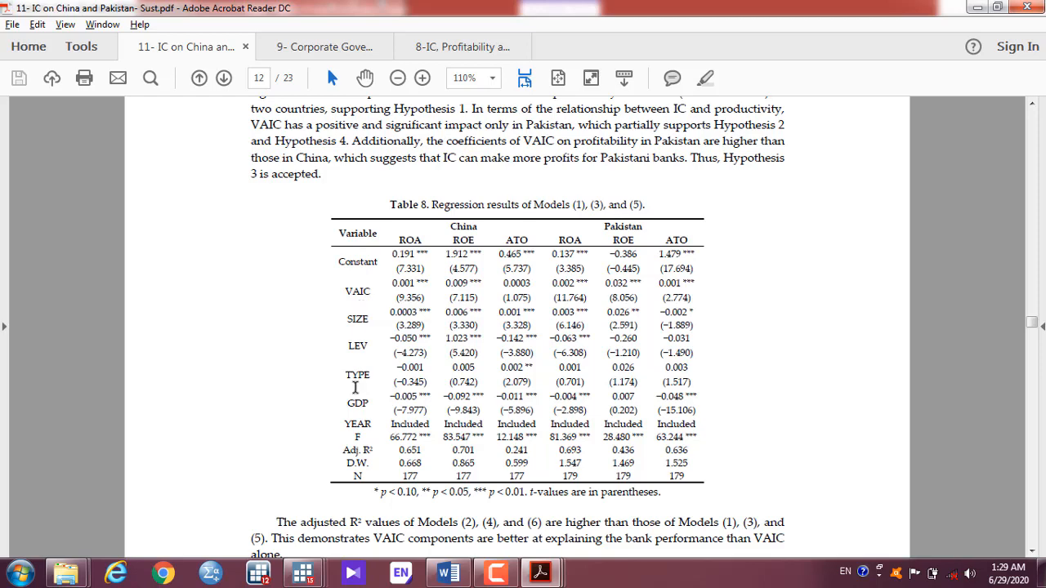
key(alt+Tab)
key(alt+Tab)
key(alt+Tab)
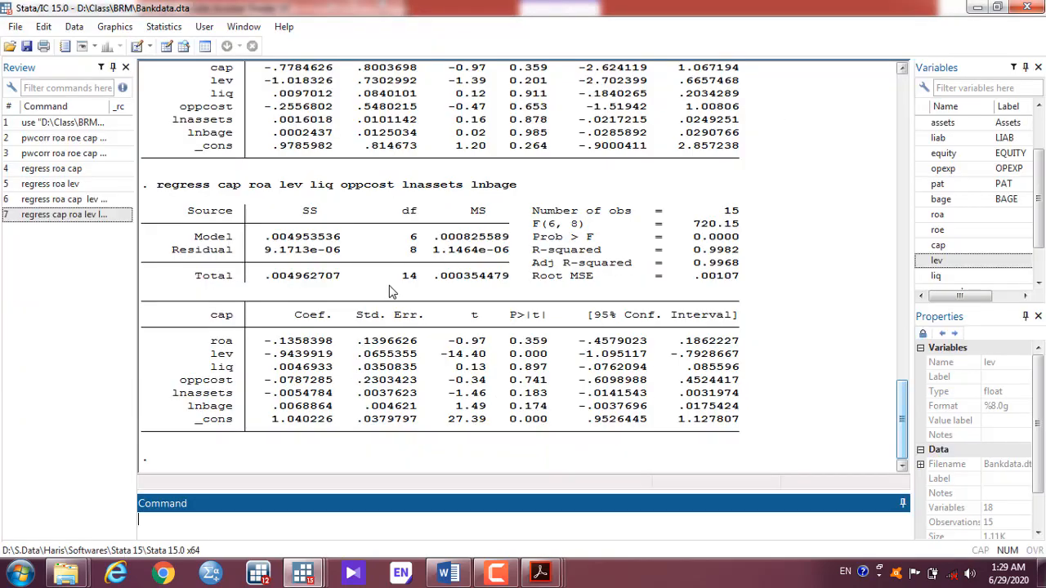
key(alt+Tab)
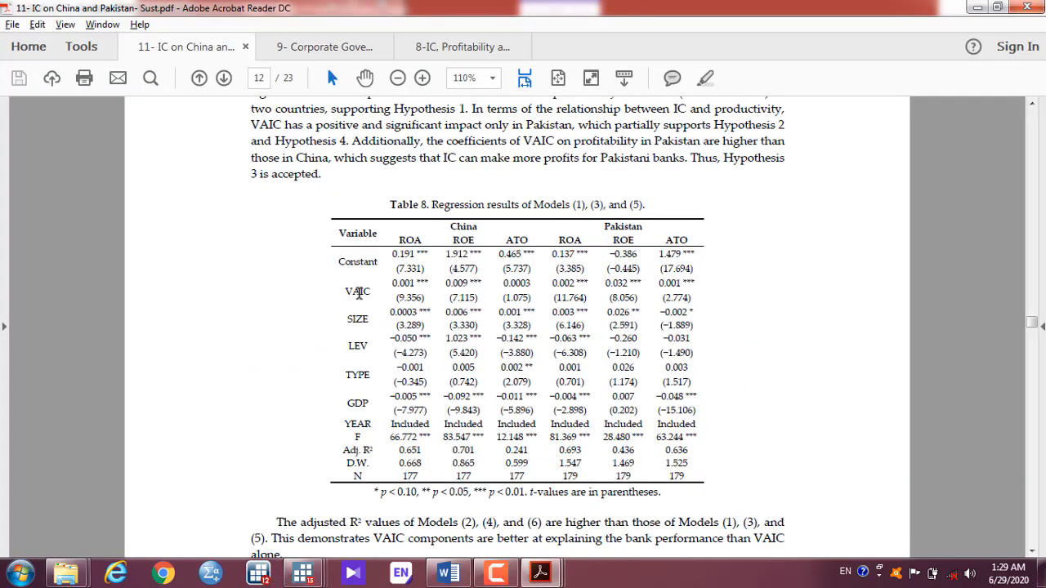
key(alt+Tab)
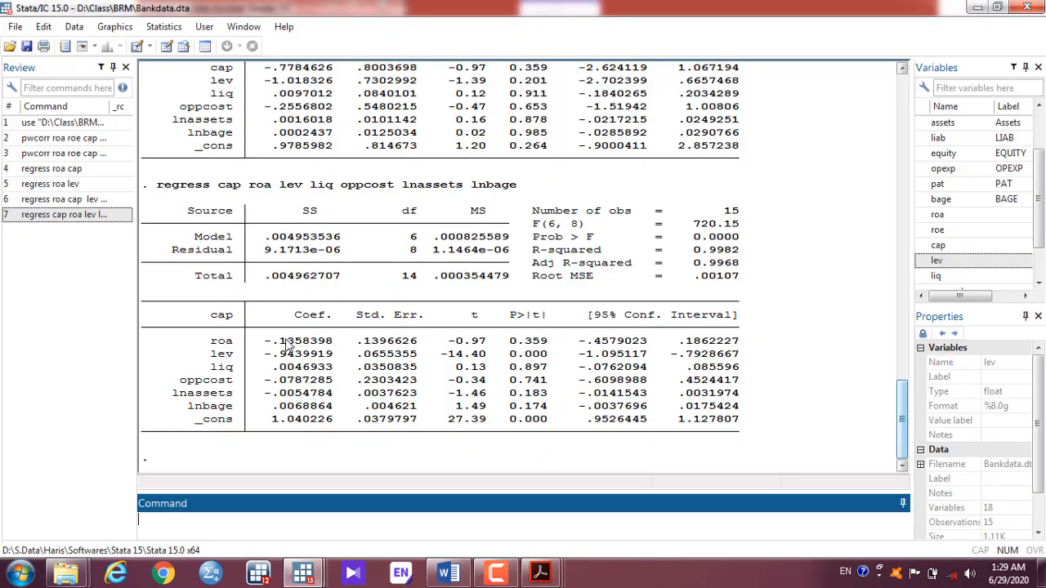
key(alt+Tab)
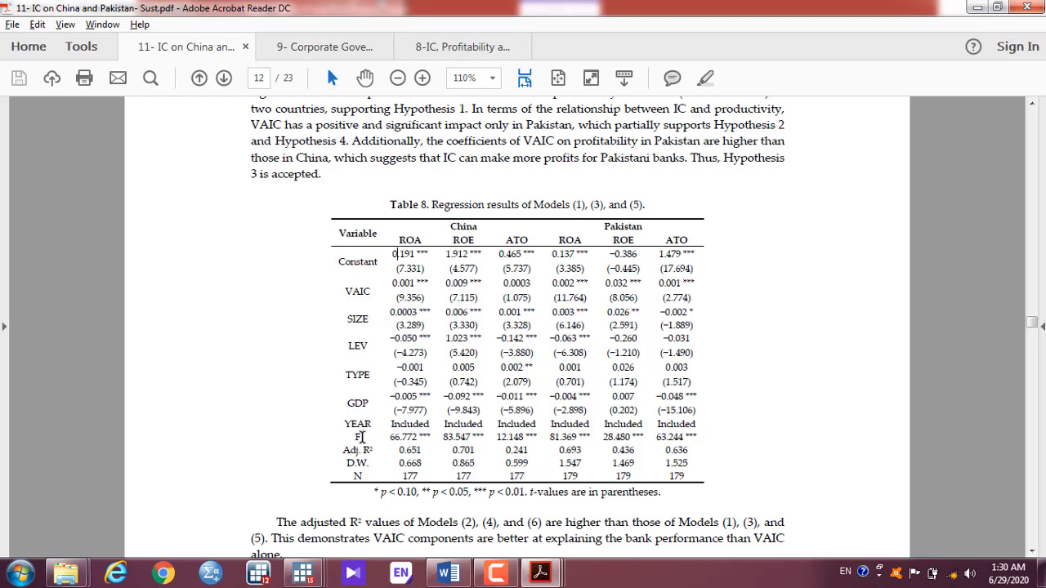
key(alt+Tab)
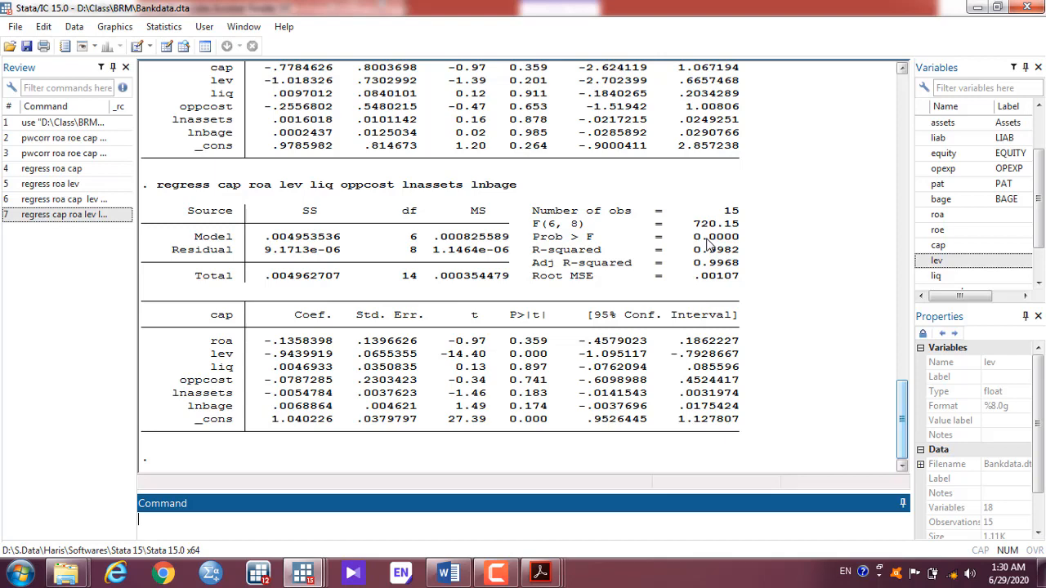
Step: Mark Stata's adjusted R-squared 0.9968 and compare it with Table 8's Adj. R² row
key(alt+Tab)
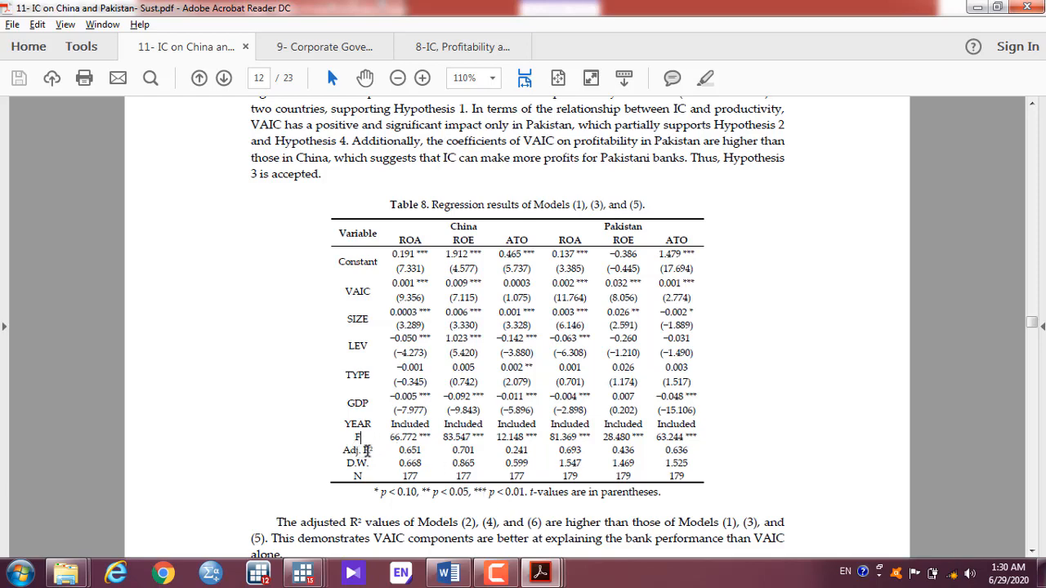
key(alt+Tab)
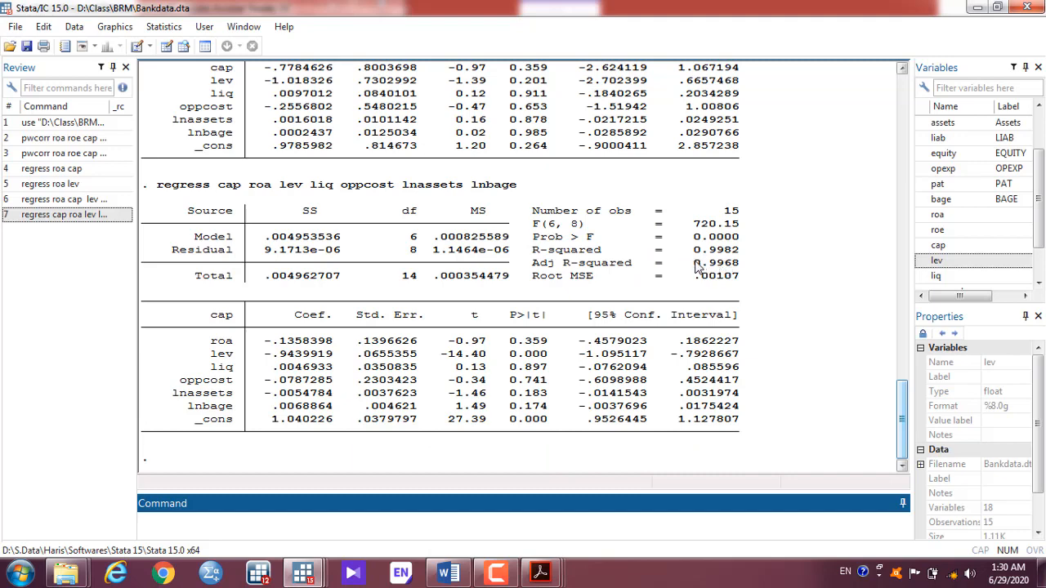
drag(694, 268, 723, 269)
key(alt+Tab)
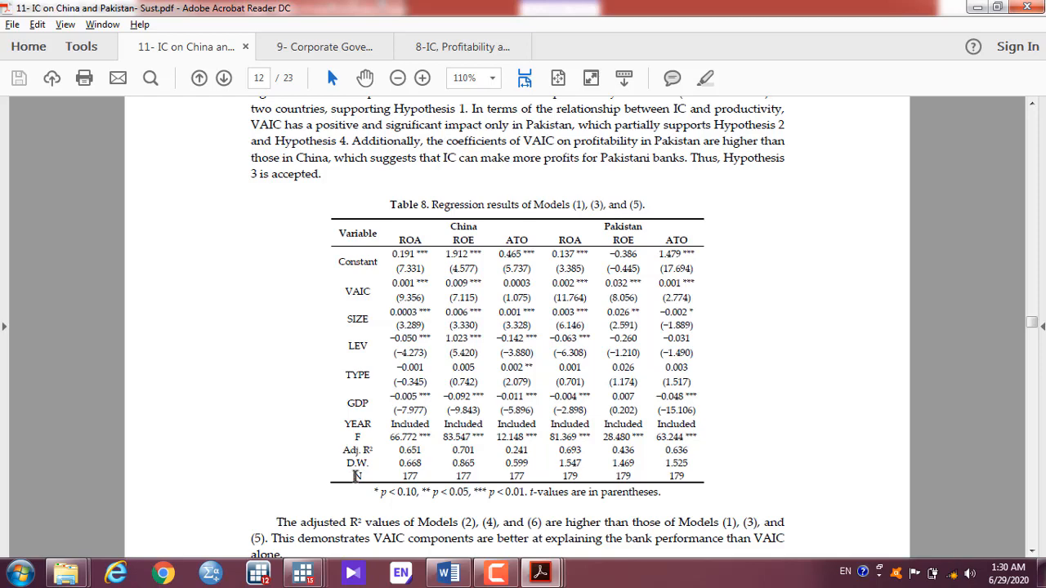
key(alt+Tab)
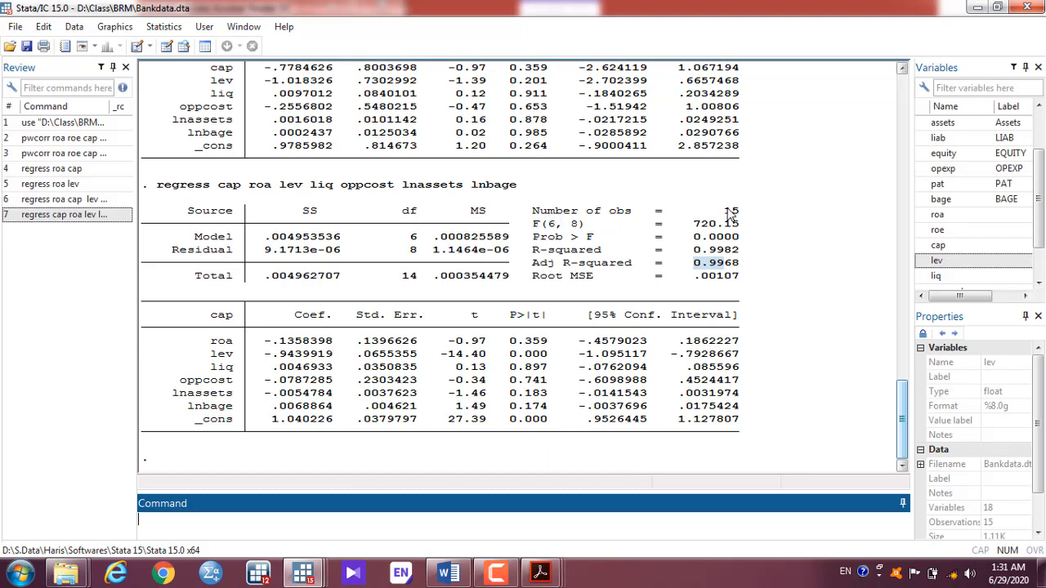
key(alt+Tab)
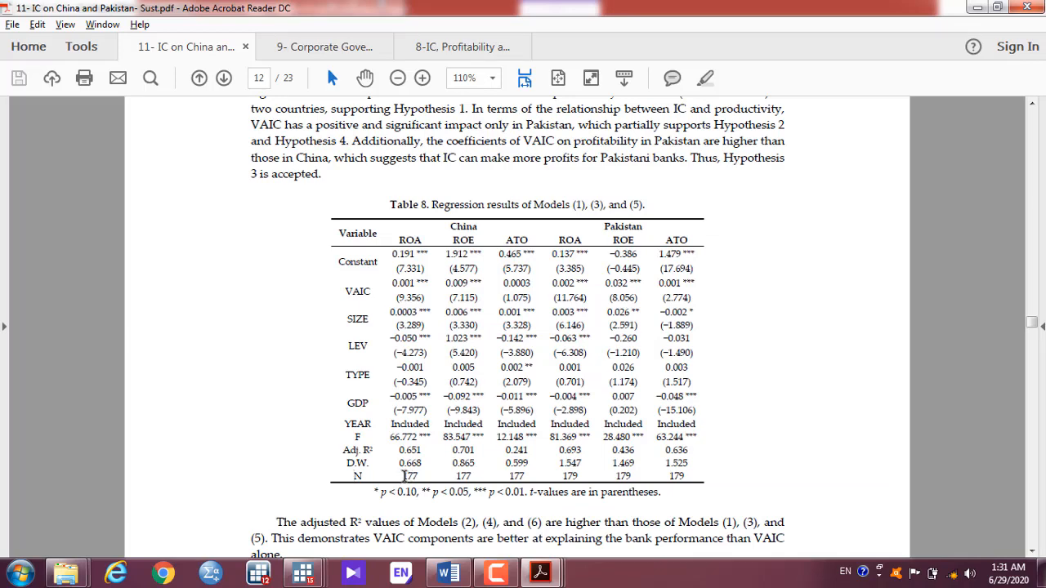
key(alt+Tab)
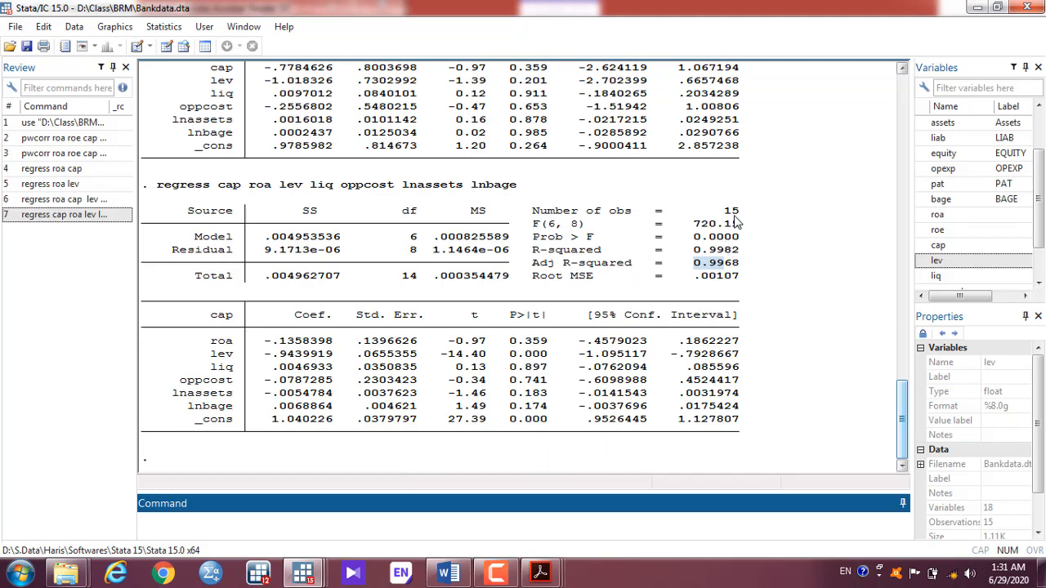
key(alt+Tab)
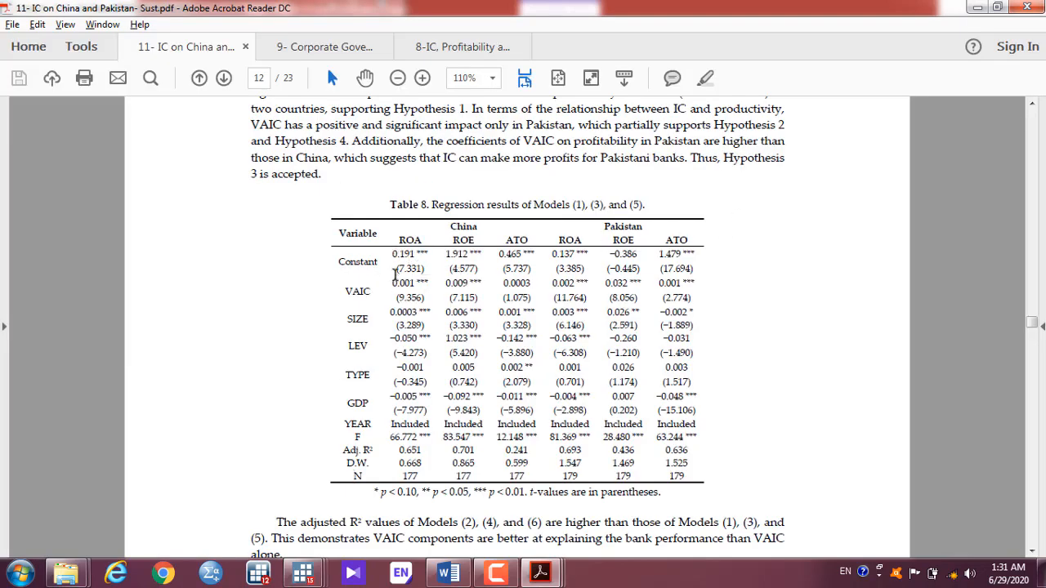
Step: Mark the China ROA VAIC coefficient 0.001 in Table 8 and compare it with Stata's output
drag(393, 284, 414, 281)
key(alt+Tab)
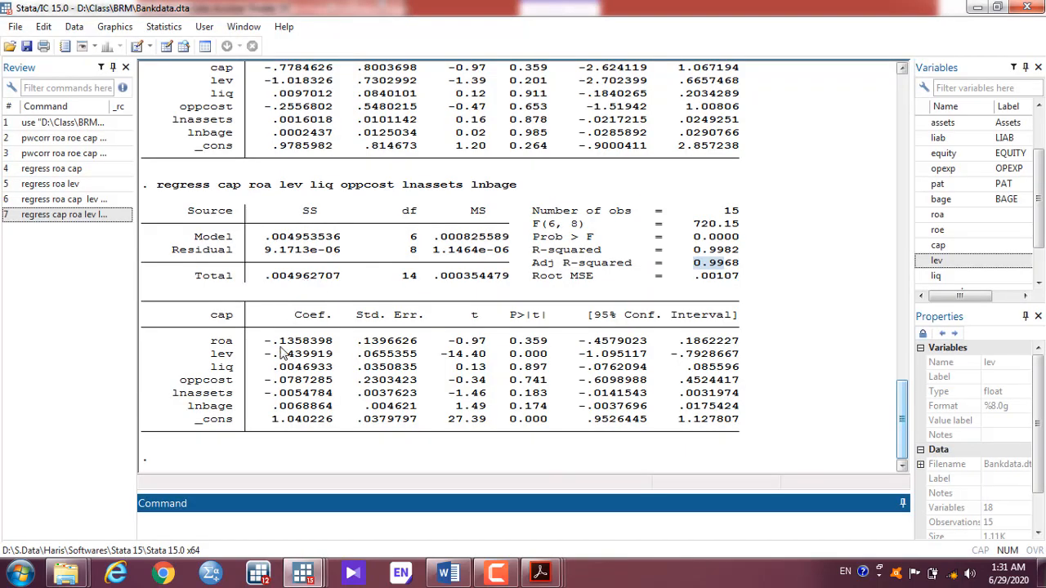
key(alt+Tab)
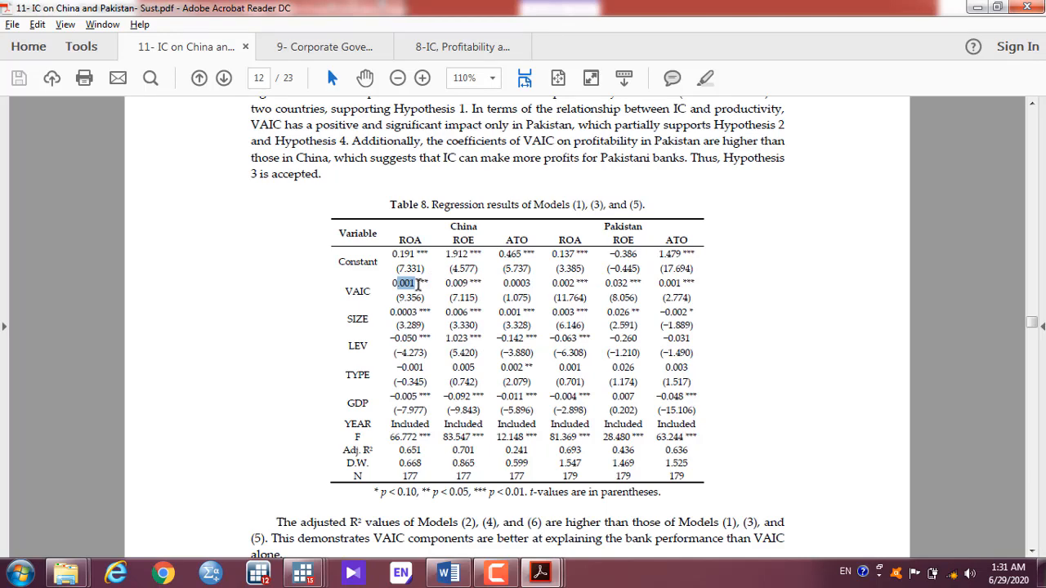
key(alt+Tab)
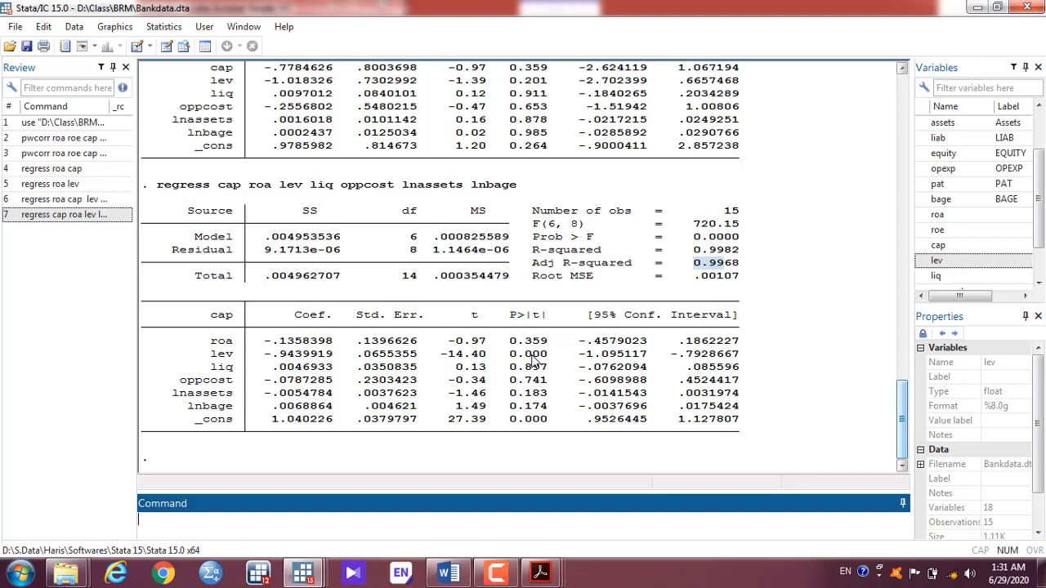
key(alt+Tab)
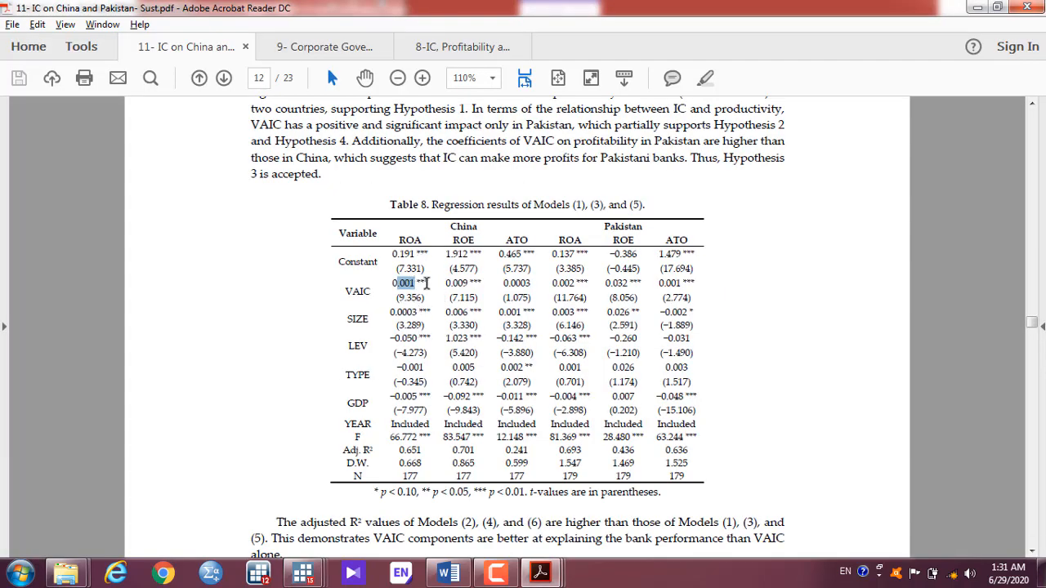
key(alt+Tab)
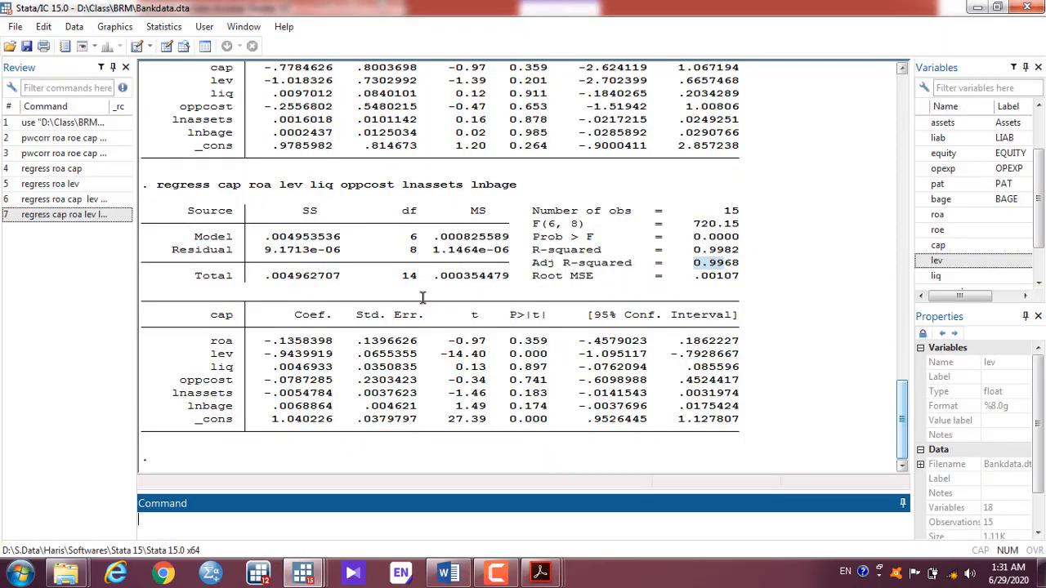
key(alt+Tab)
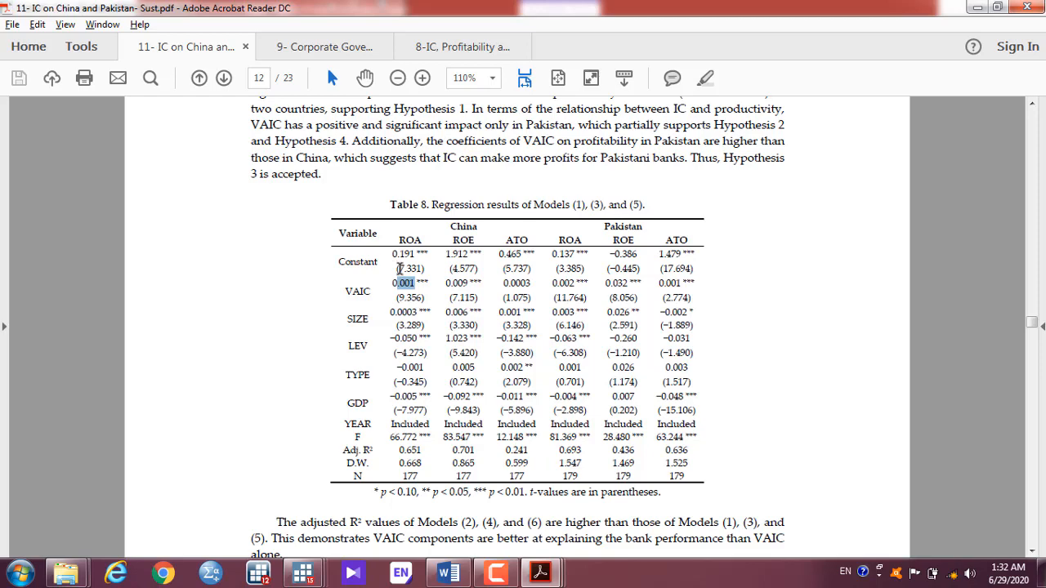
key(alt+Tab)
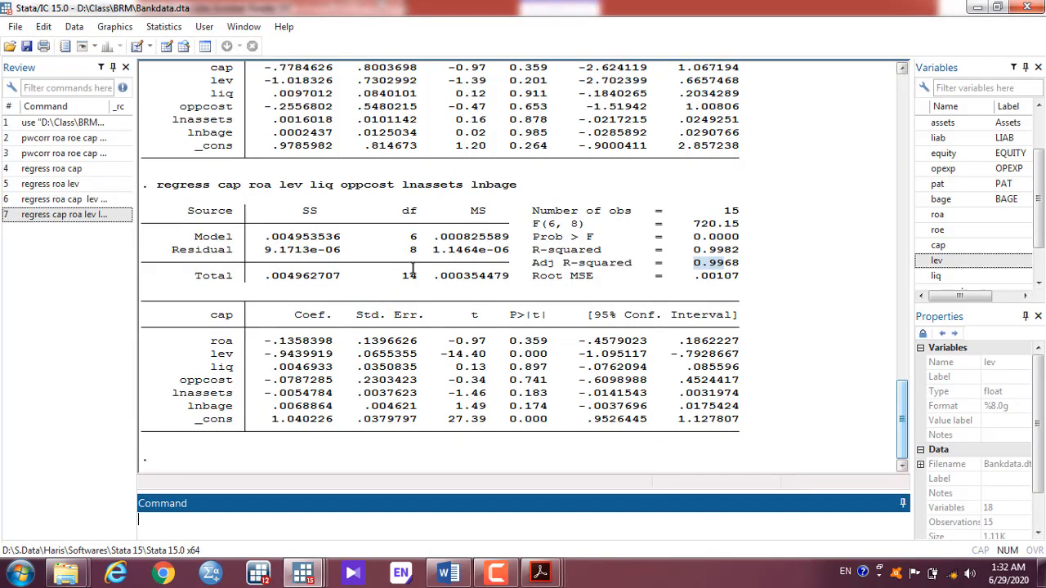
key(alt+Tab)
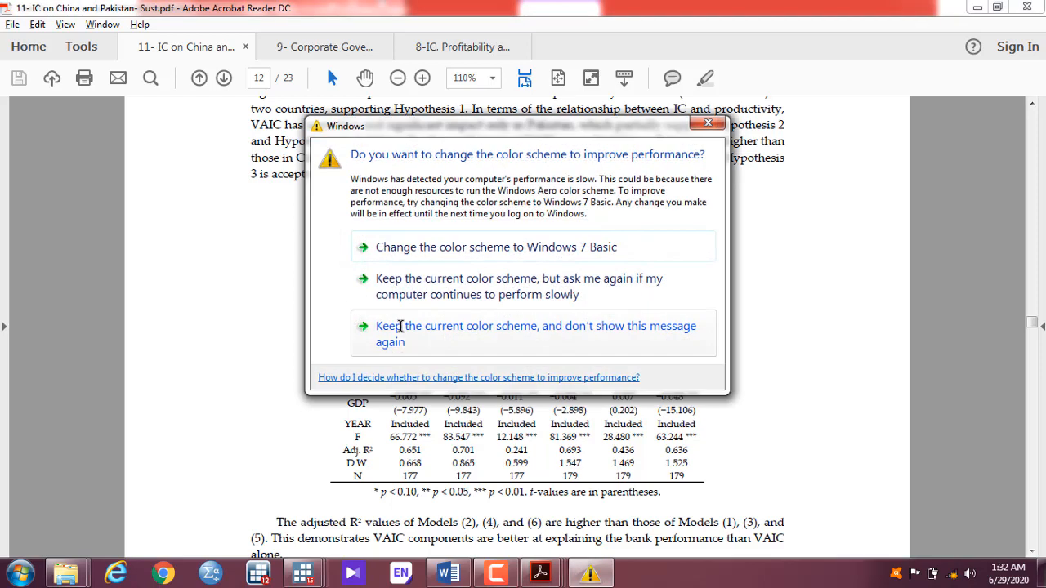
Step: Dismiss the colour-scheme prompt and compare Stata's cap regression against Table 8 again
click(707, 127)
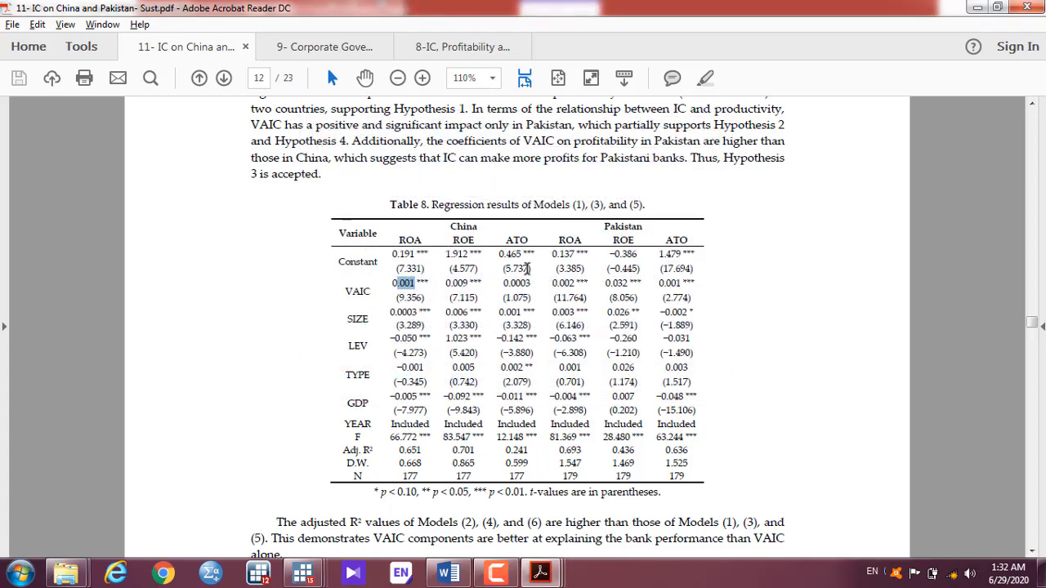
key(alt+Tab)
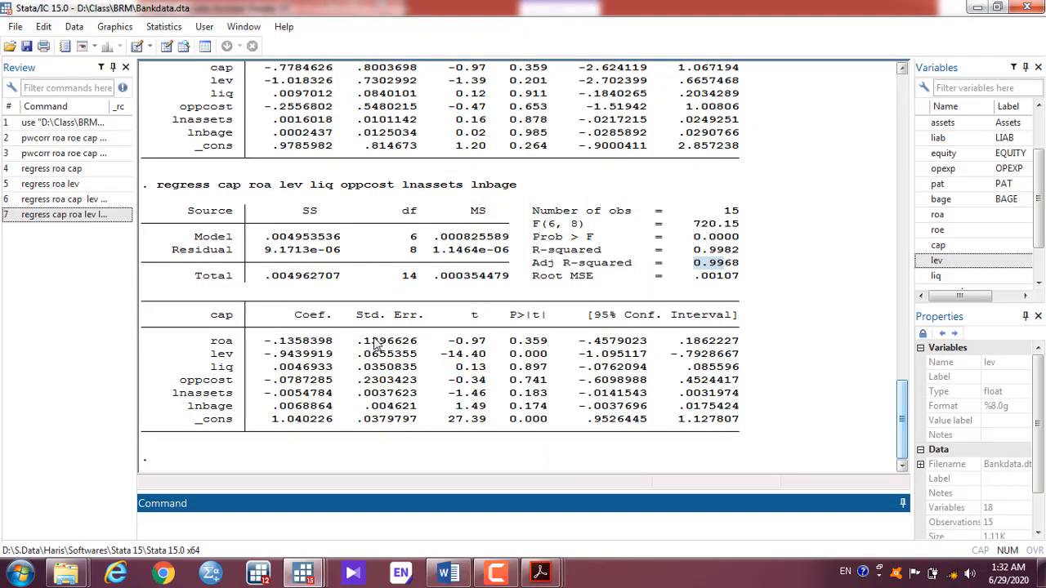
key(alt+Tab)
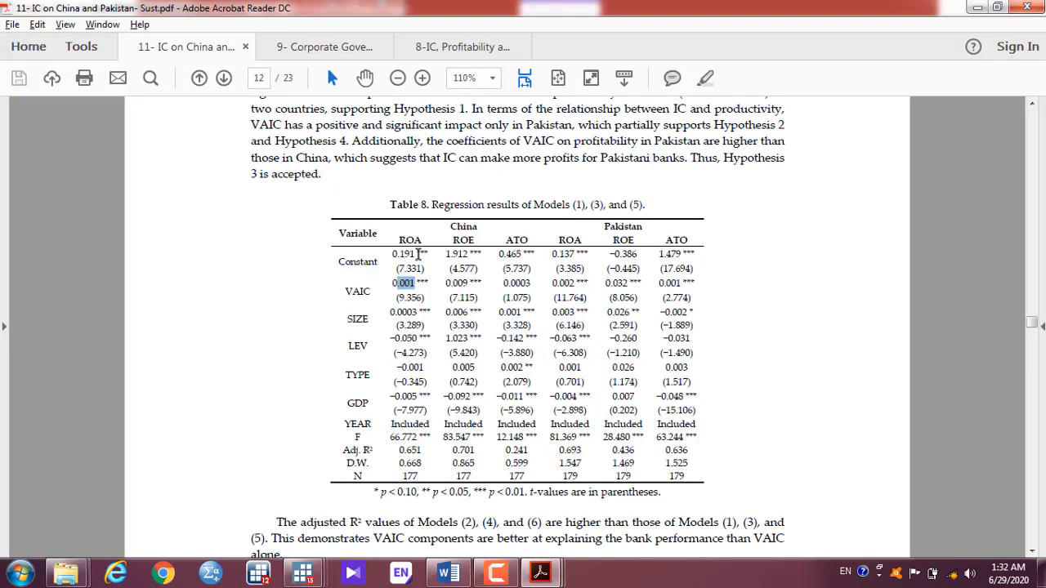
key(alt+Tab)
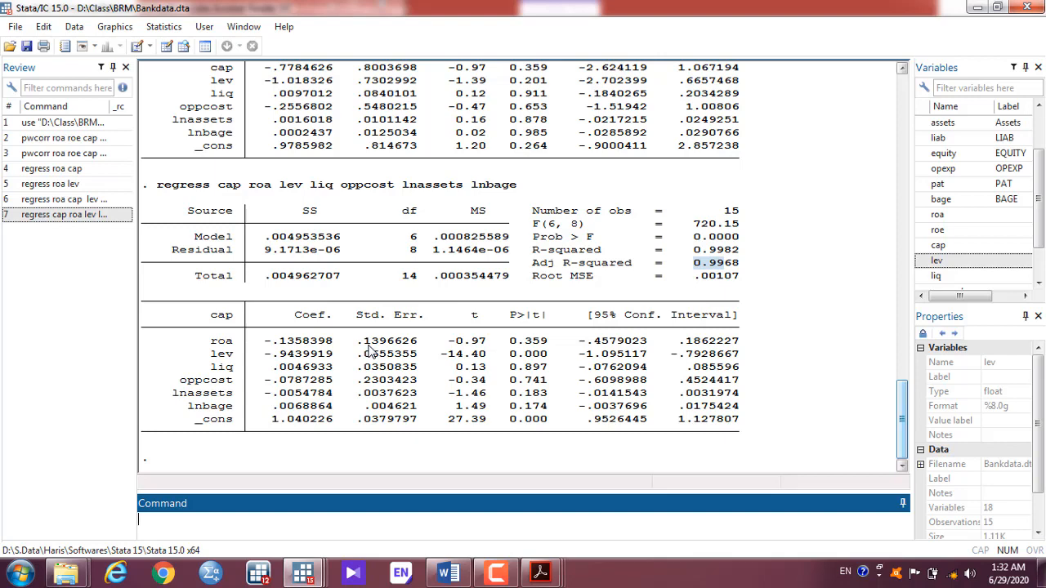
key(alt+Tab)
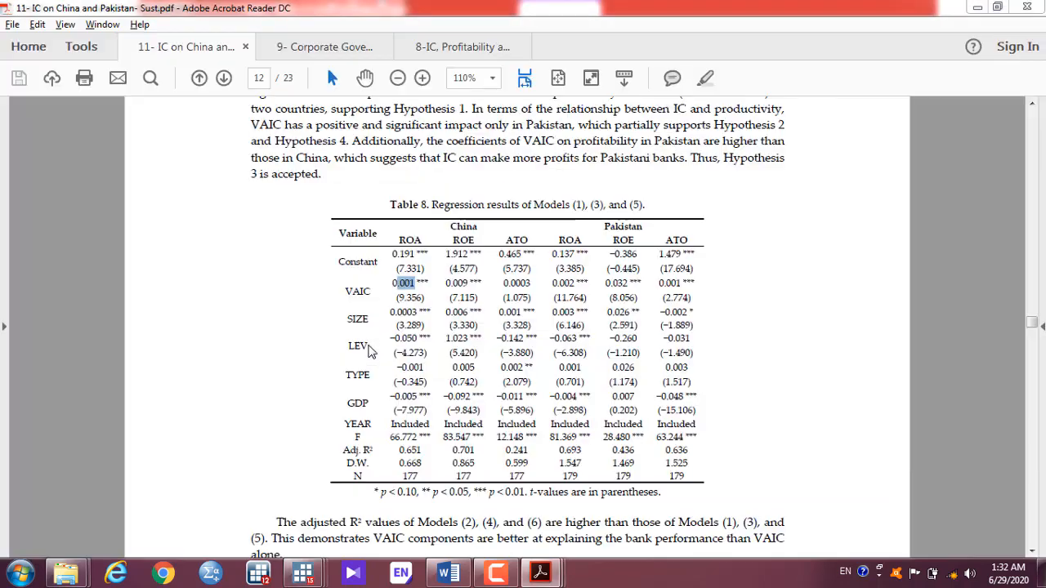
Step: View the Corporate Governance paper's page 22 GMM table, clearing Stata's adjusted R-squared mark
click(336, 54)
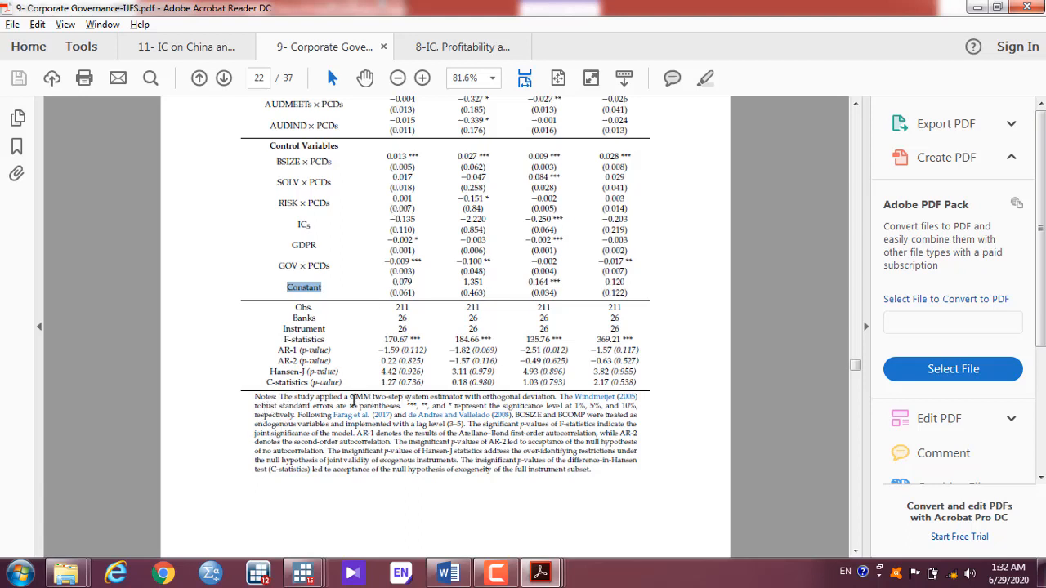
key(alt+Tab)
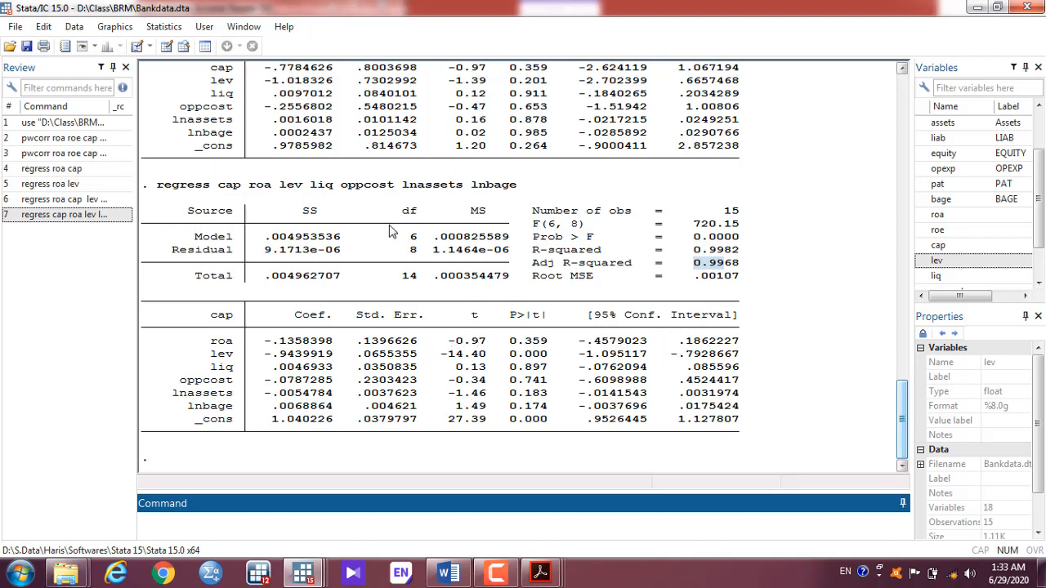
click(710, 228)
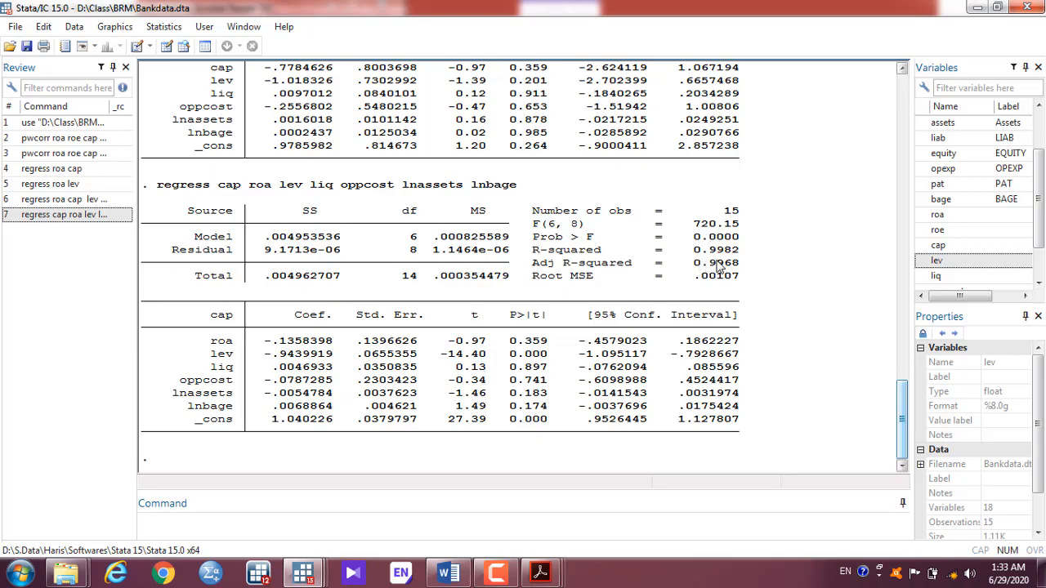
key(alt+Tab)
key(alt+Tab)
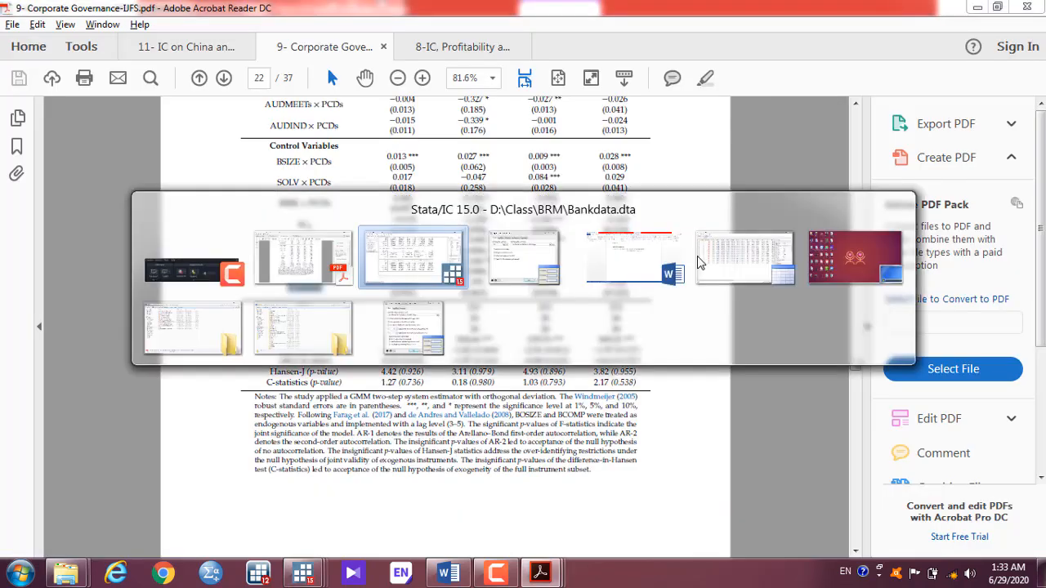
key(alt+Tab)
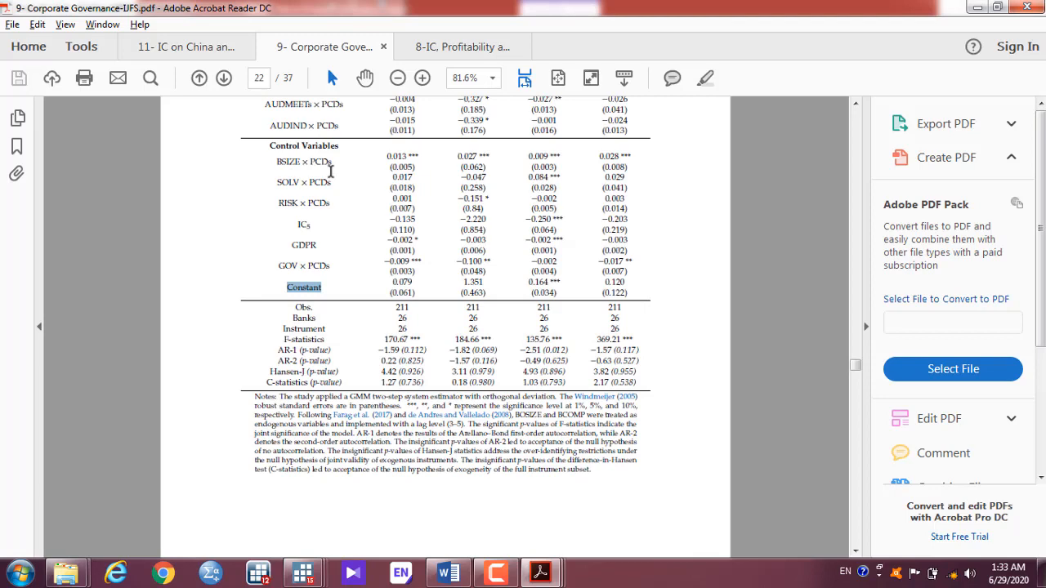
Step: Compare the China–Pakistan paper's Table 8 with Stata's cap regression, ending on Stata
click(193, 45)
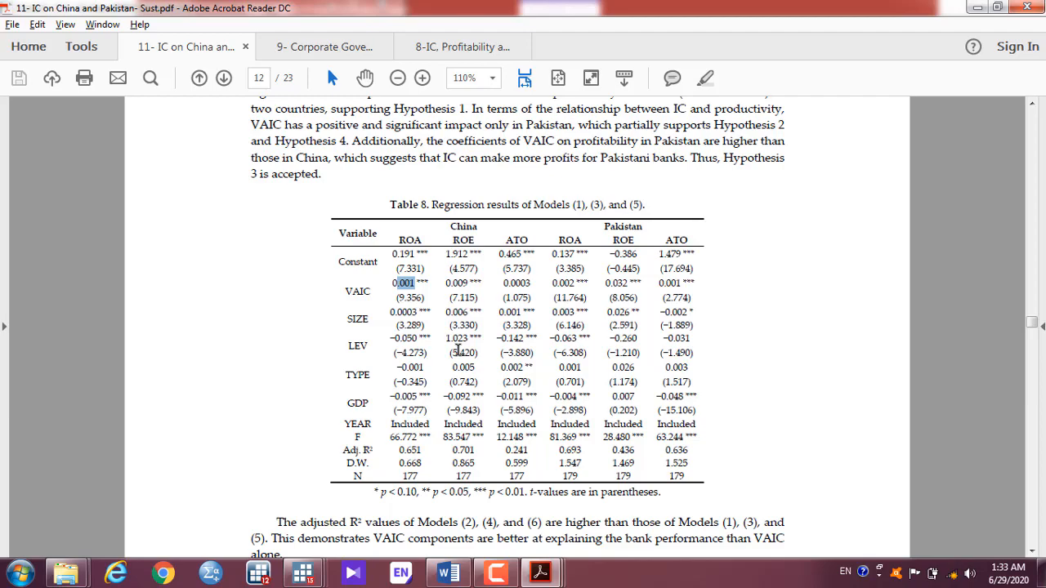
key(alt+Tab)
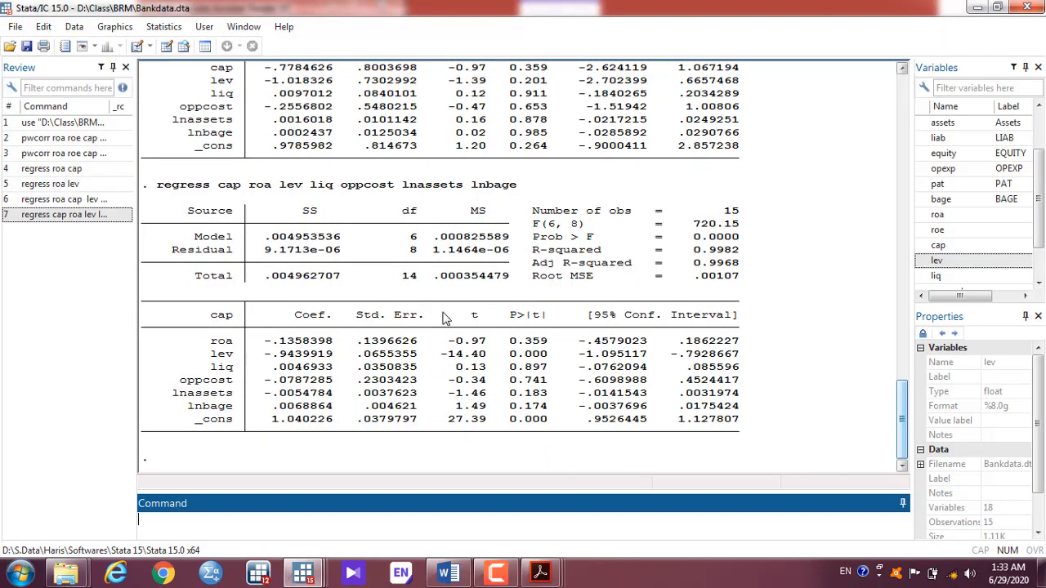
key(alt+Tab)
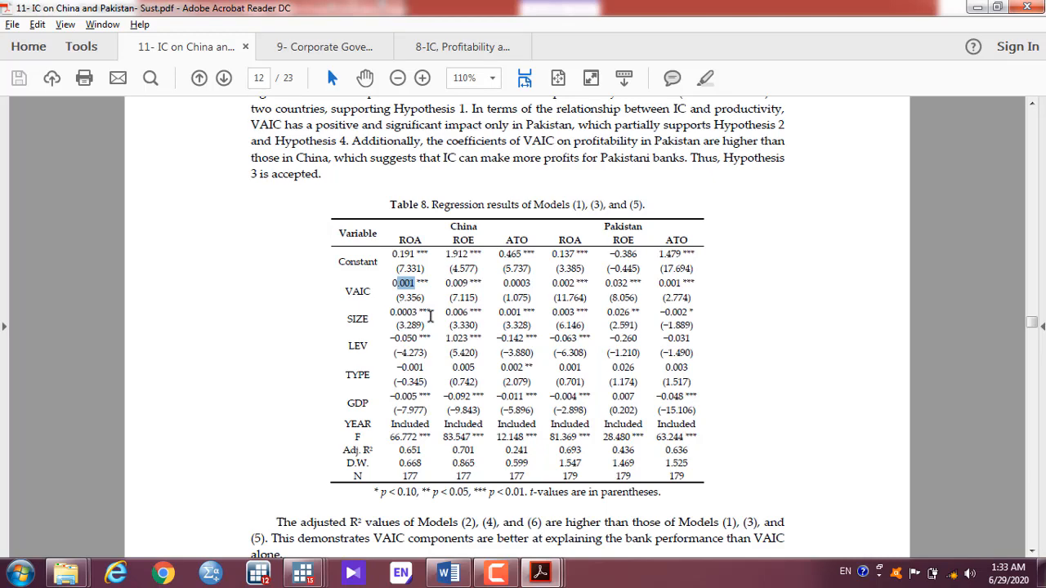
key(alt+Tab)
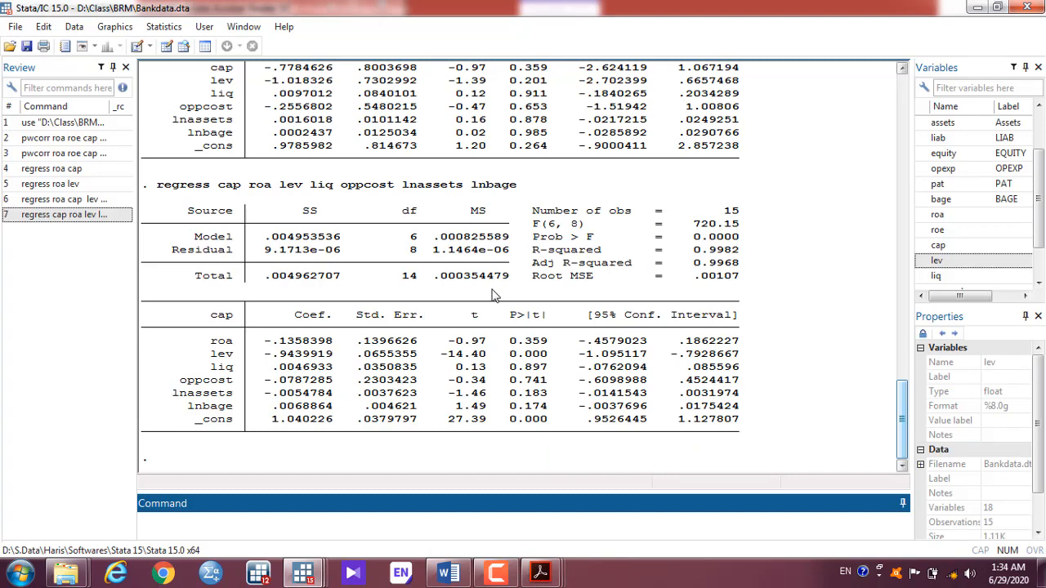